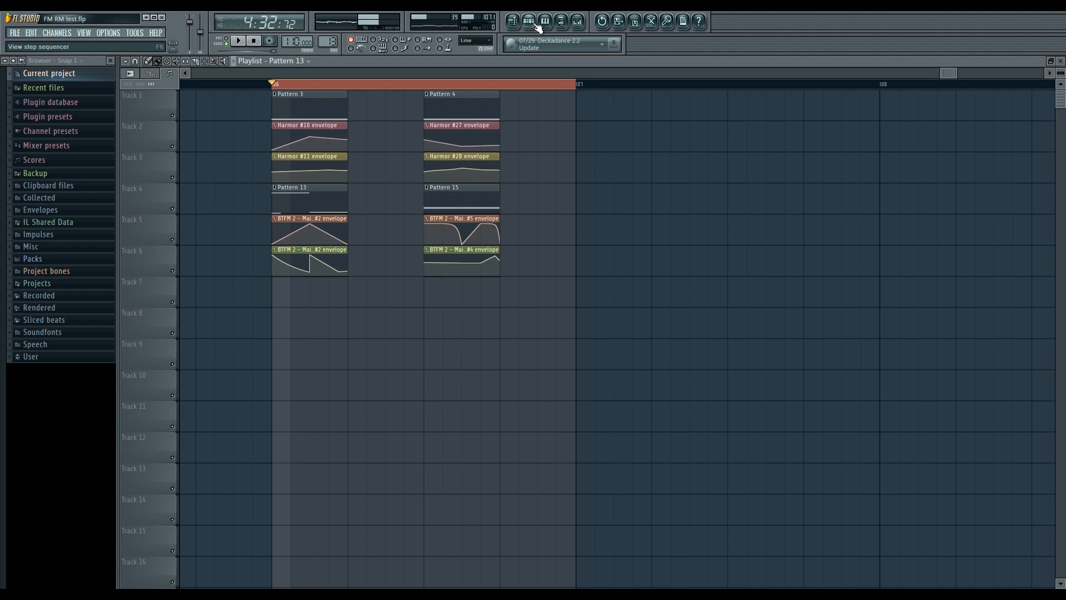
# Open the BTFM 2 channel's Sytrus editor from the step sequencer and reposition its window.
pyautogui.click(529, 23)
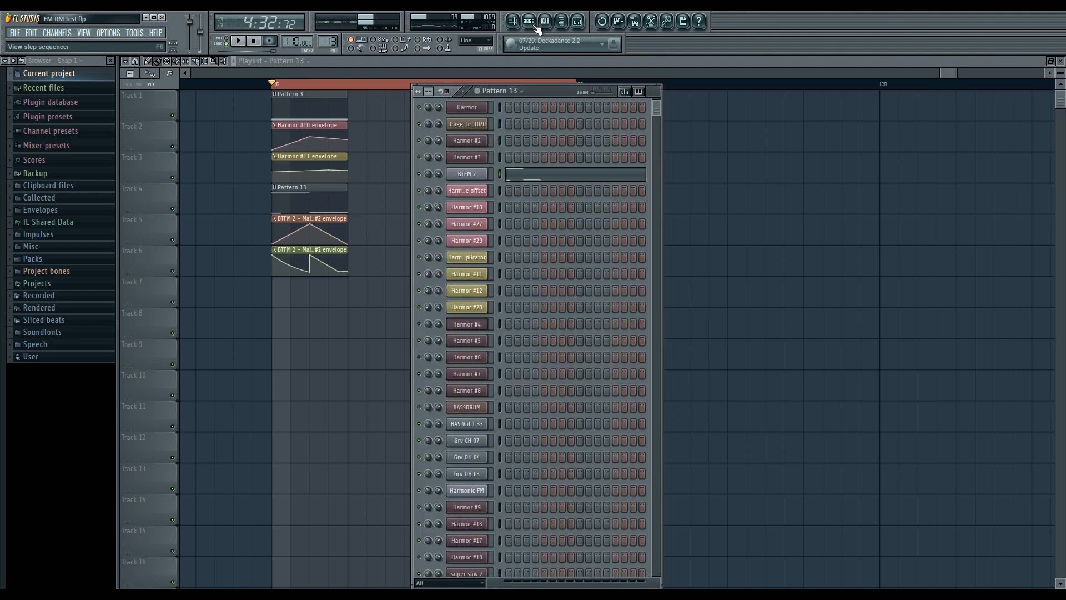
pyautogui.click(537, 29)
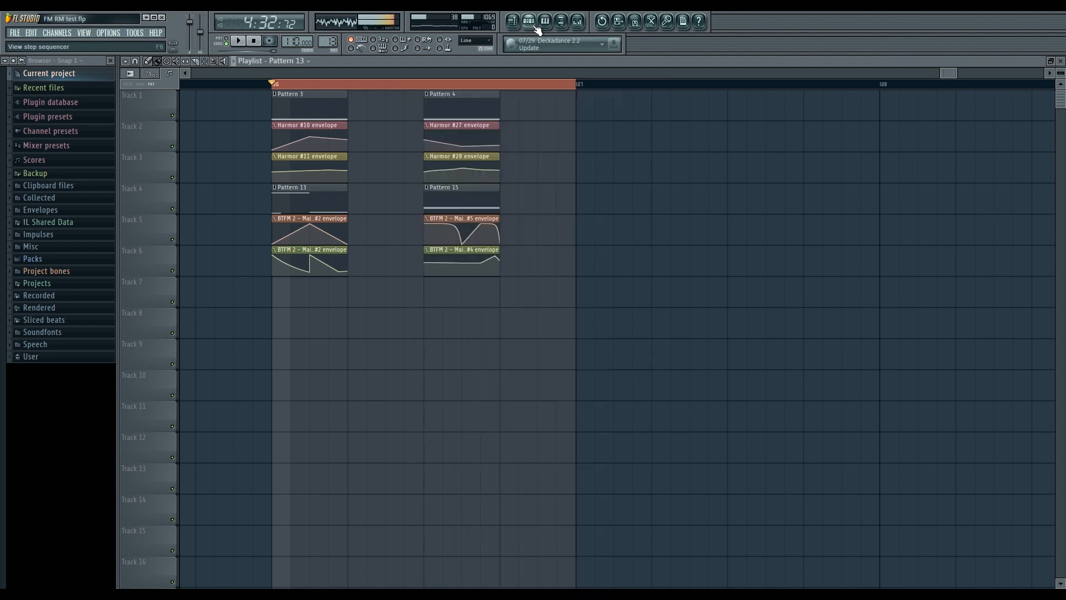
pyautogui.click(536, 27)
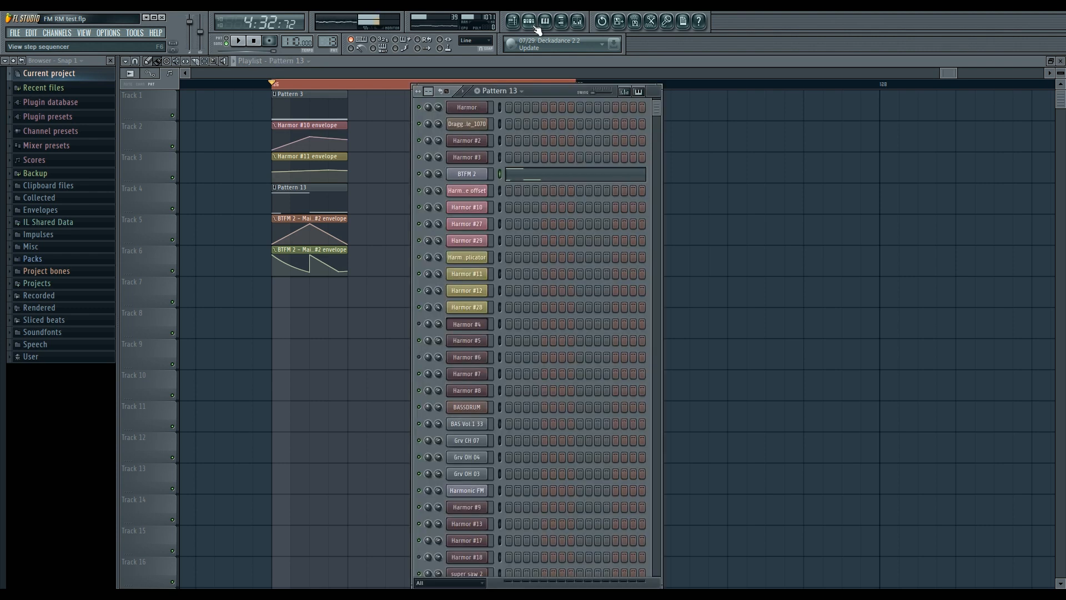
pyautogui.click(487, 174)
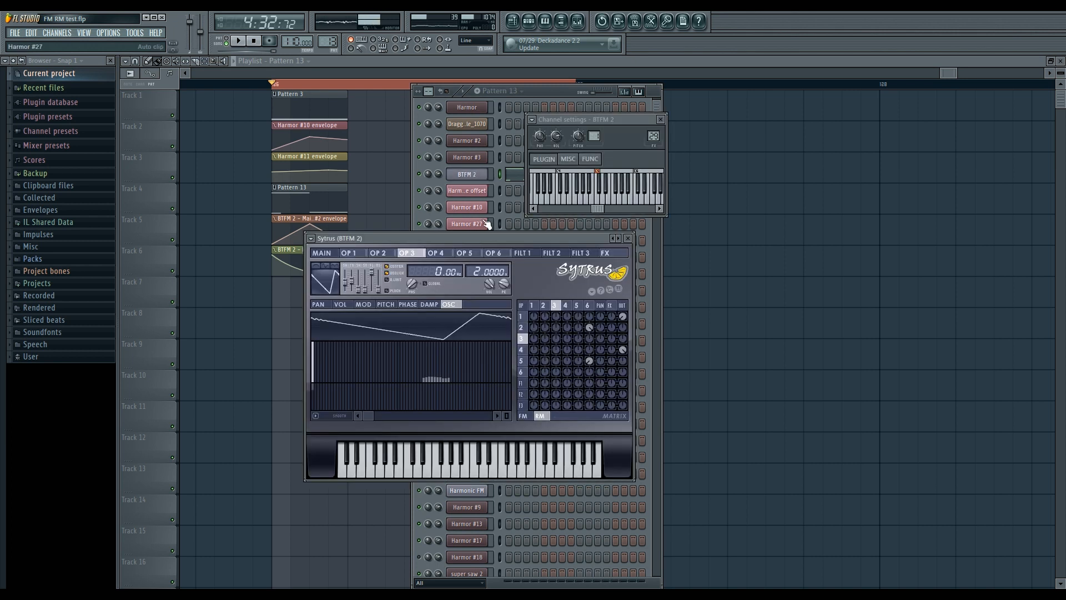
pyautogui.moveTo(489, 238); pyautogui.dragTo(522, 222)
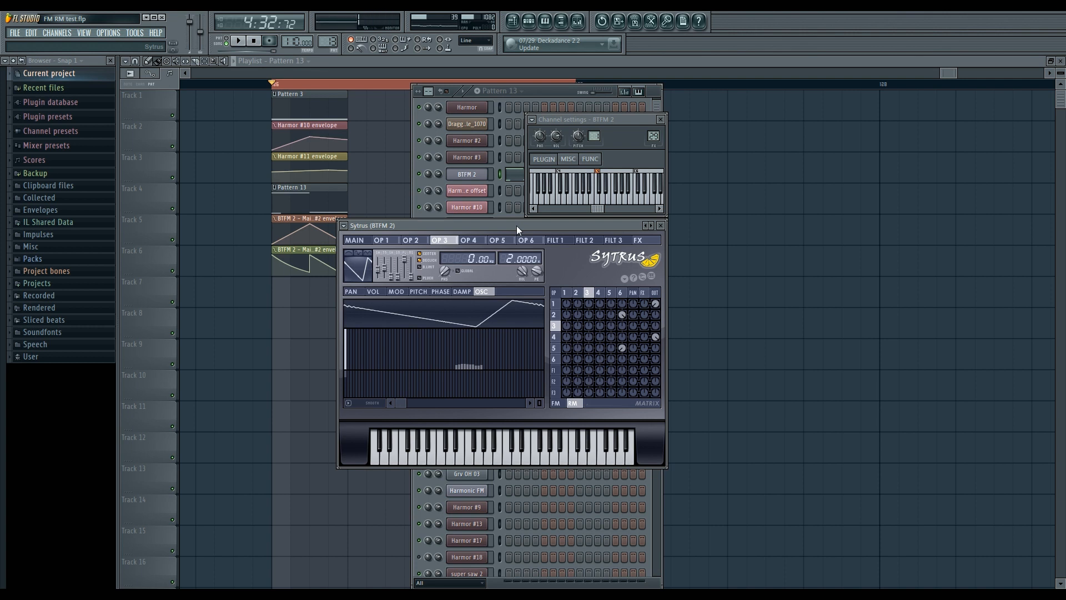
pyautogui.moveTo(517, 226); pyautogui.dragTo(511, 175)
# Compare Sytrus's FM and RM modulation matrices, ending on the RM matrix.
pyautogui.click(553, 353)
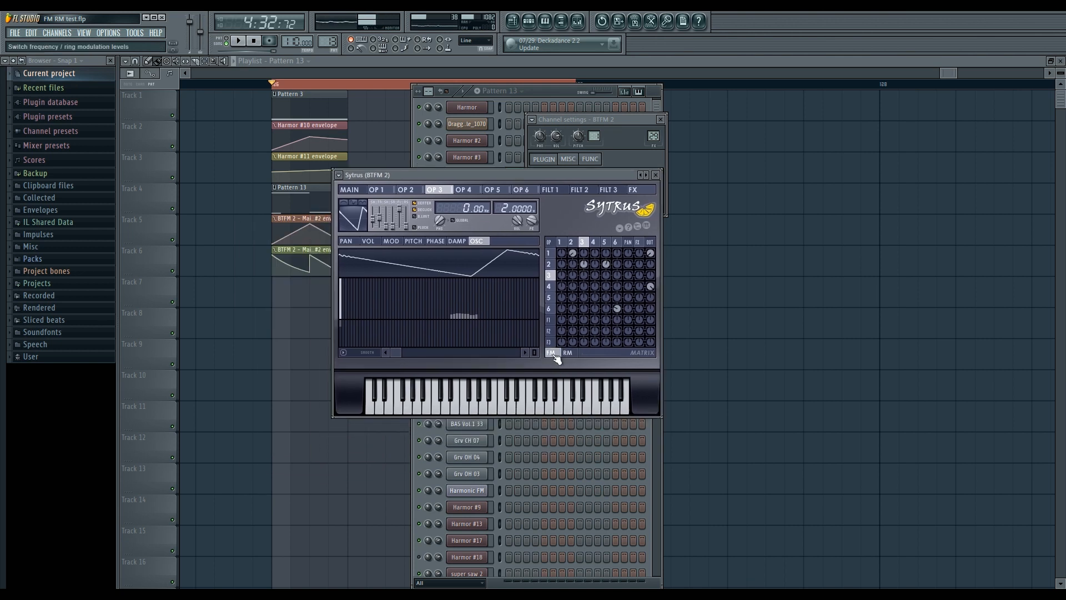
pyautogui.click(567, 355)
pyautogui.click(557, 354)
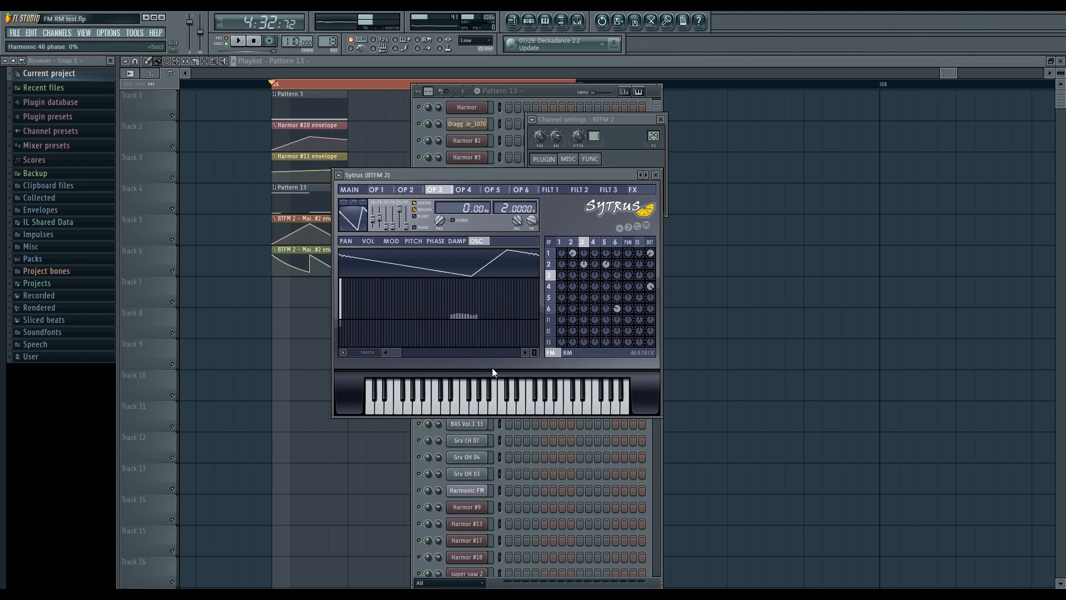
pyautogui.click(568, 355)
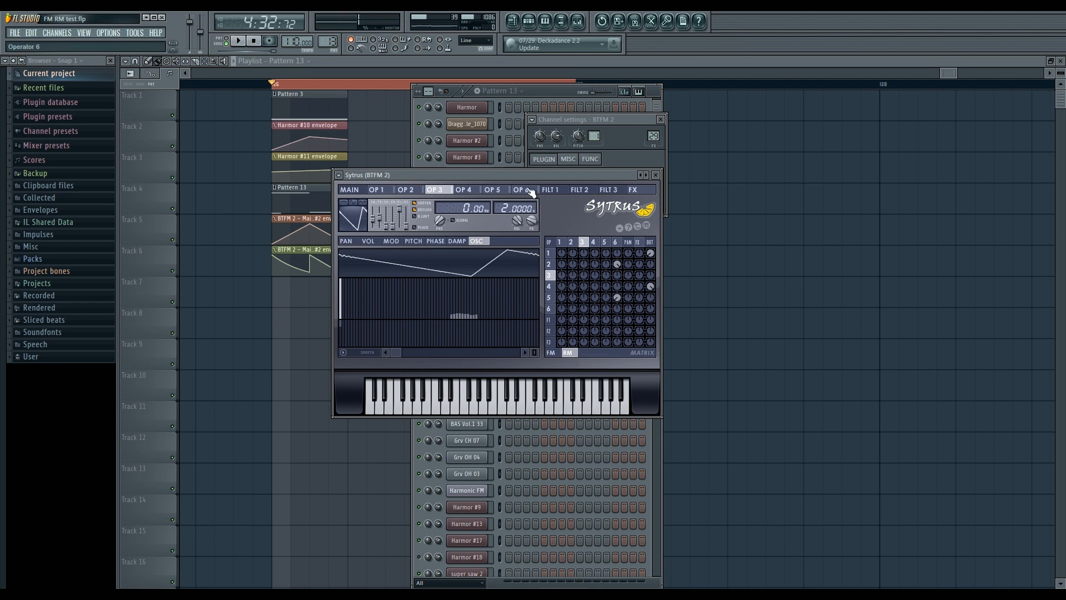
# Close the BTFM 2 channel settings and rearrange the step sequencer and Sytrus windows to uncover the playlist clips.
pyautogui.moveTo(471, 176); pyautogui.dragTo(807, 208)
pyautogui.click(660, 119)
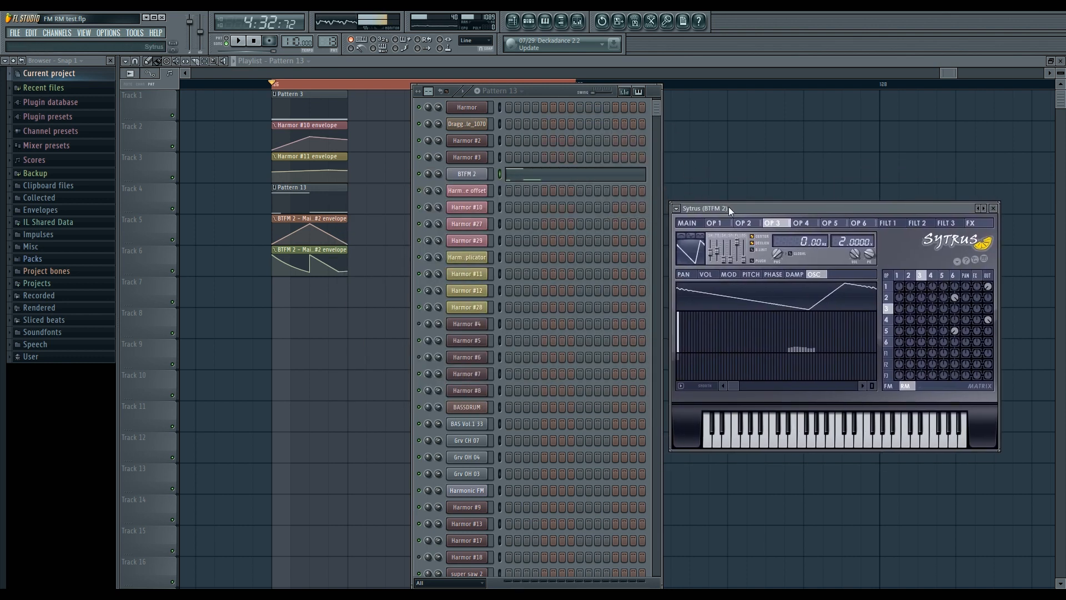
pyautogui.moveTo(728, 206); pyautogui.dragTo(735, 161)
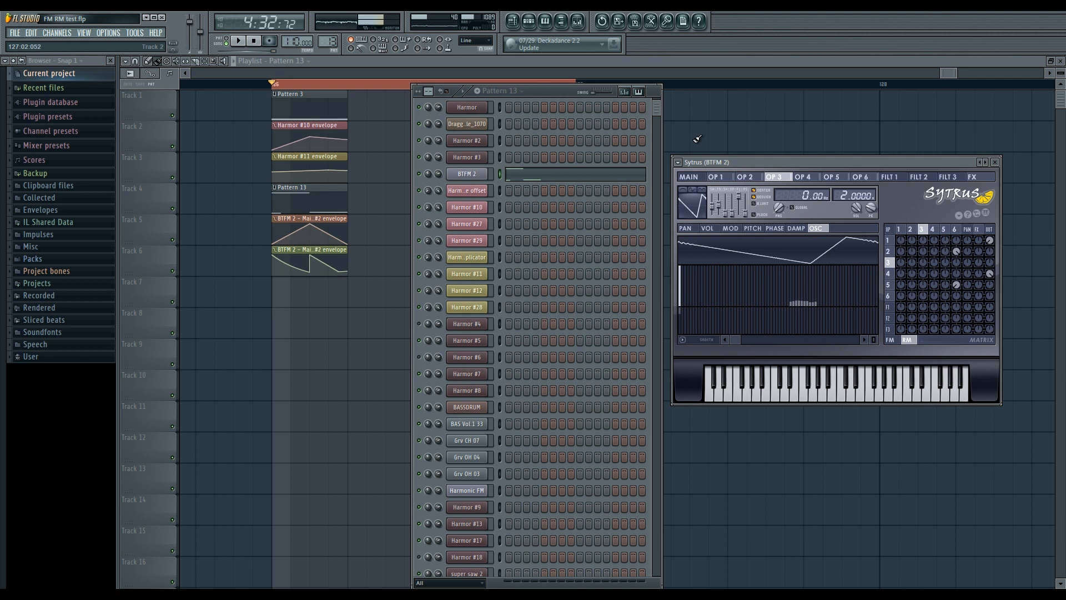
pyautogui.moveTo(549, 84); pyautogui.dragTo(425, 238)
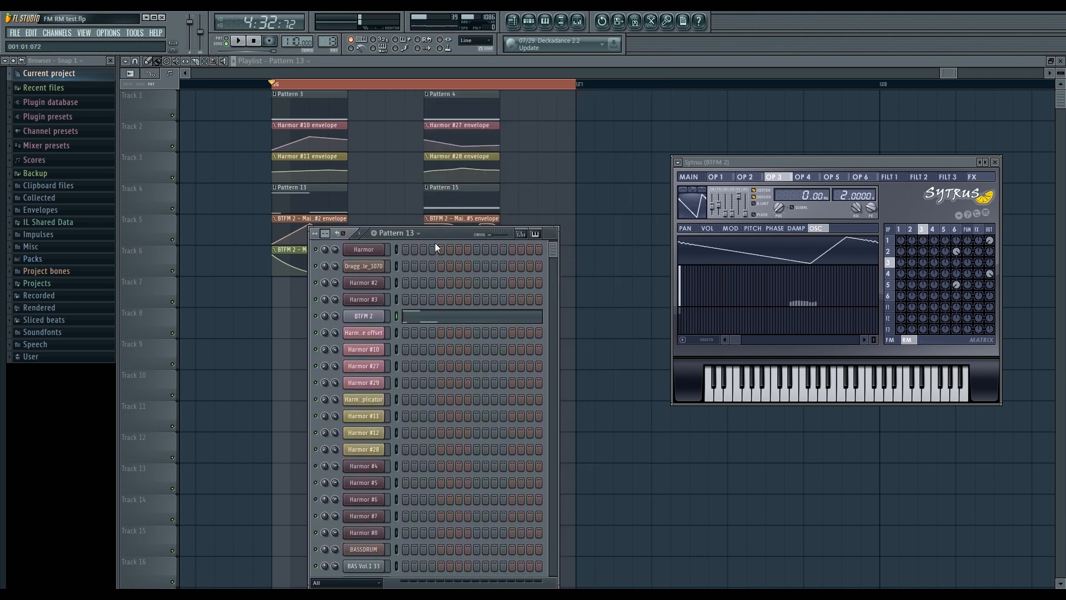
pyautogui.moveTo(778, 163); pyautogui.dragTo(481, 206)
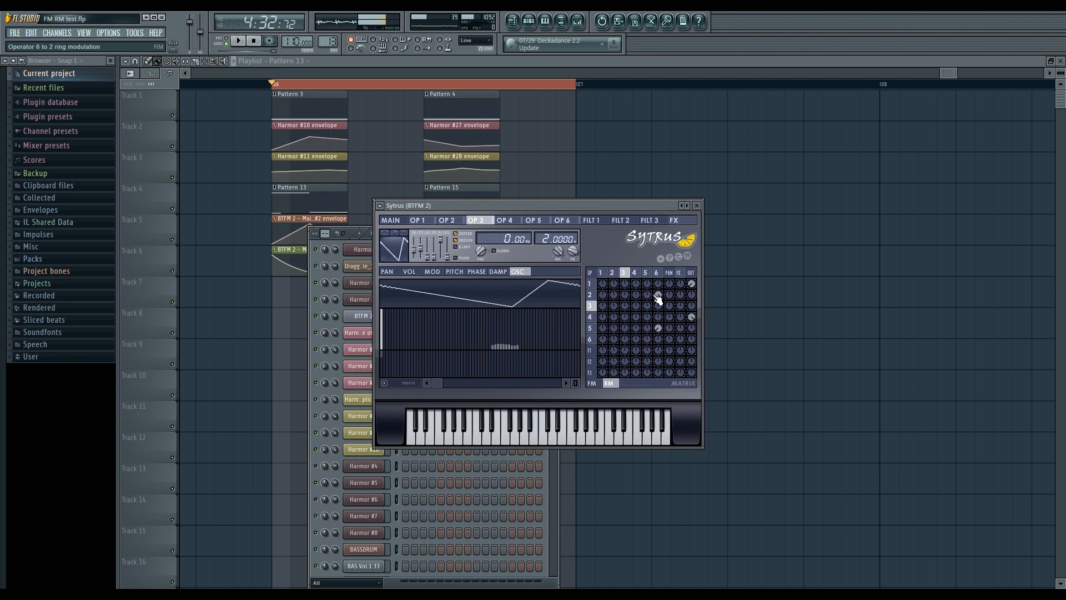
# Play the playlist repeatedly, comparing the sound with operator 6's ring modulation of operators 2 and 5 off and on.
pyautogui.press('space')
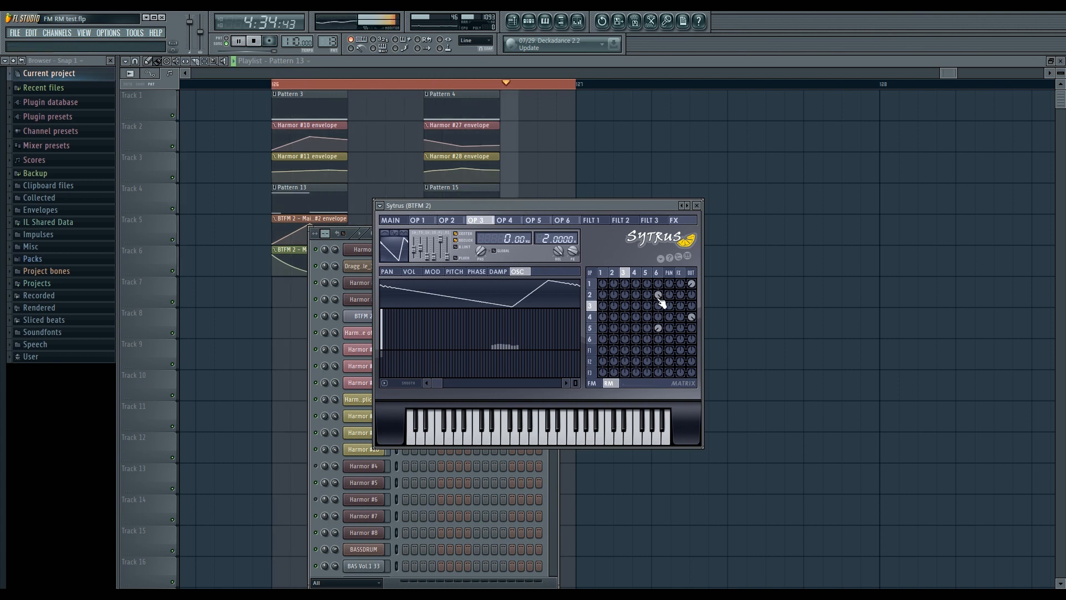
pyautogui.press('space')
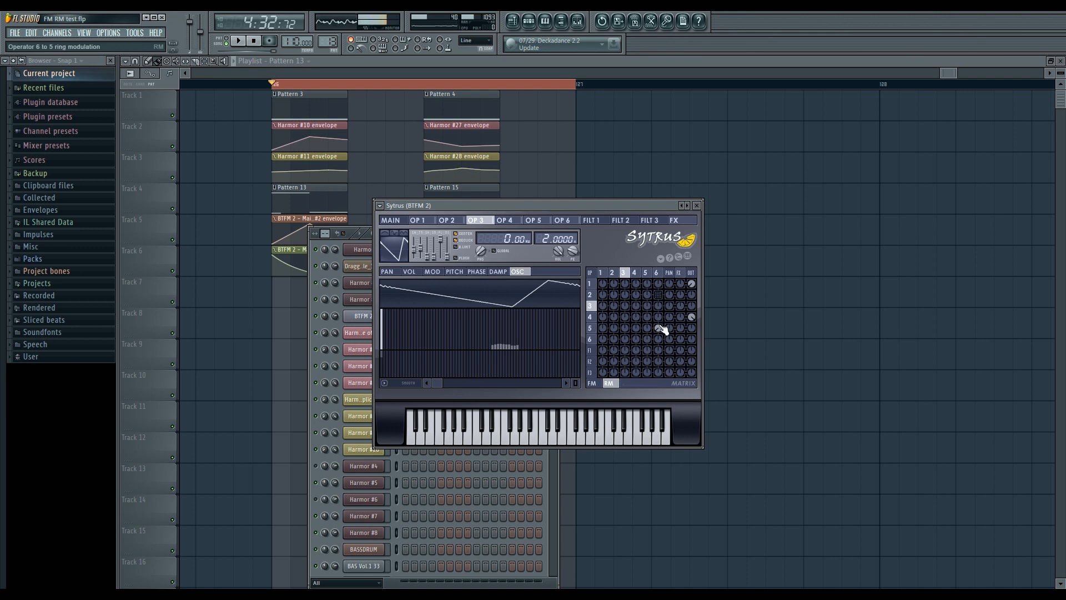
pyautogui.press('space')
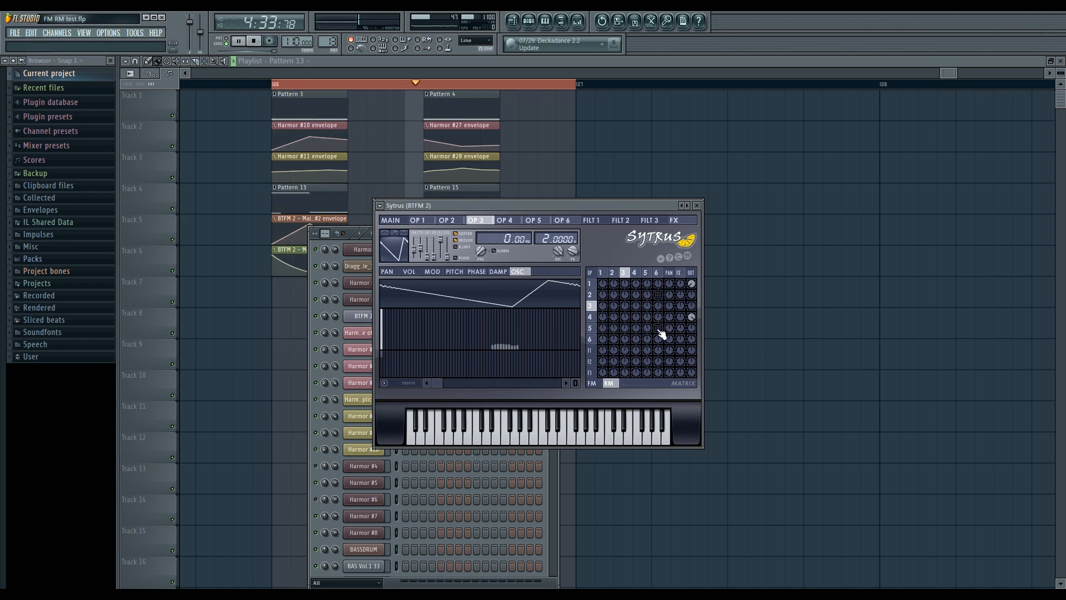
pyautogui.press('space')
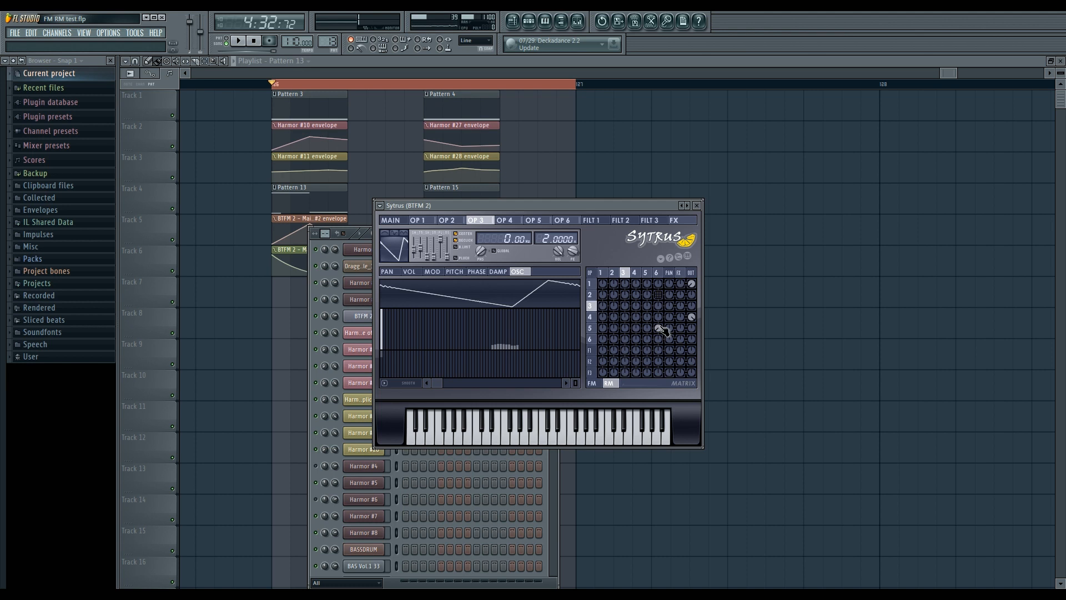
pyautogui.press('space')
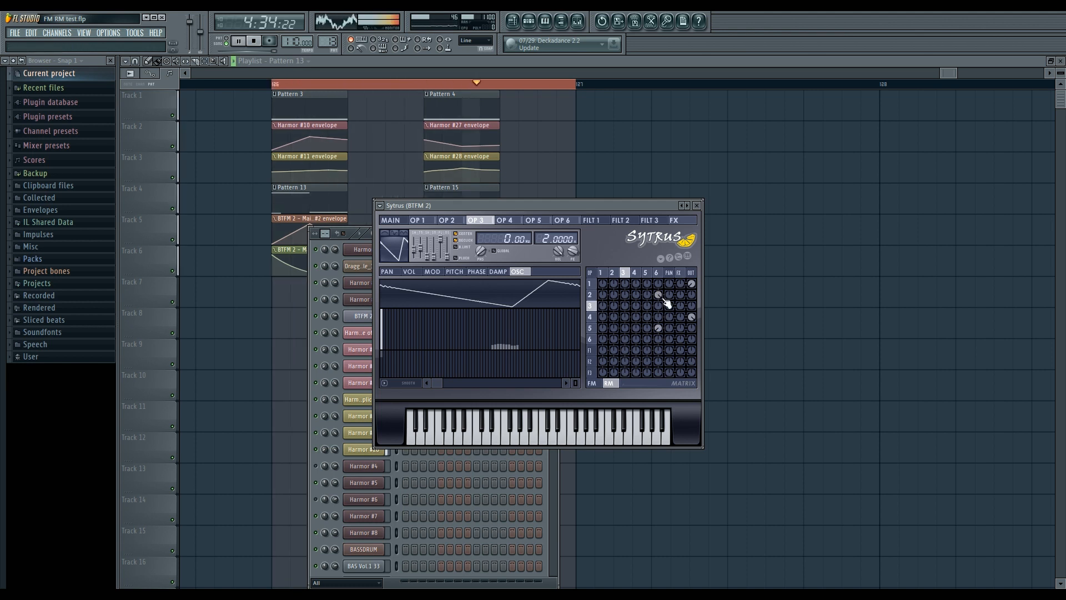
pyautogui.press('space')
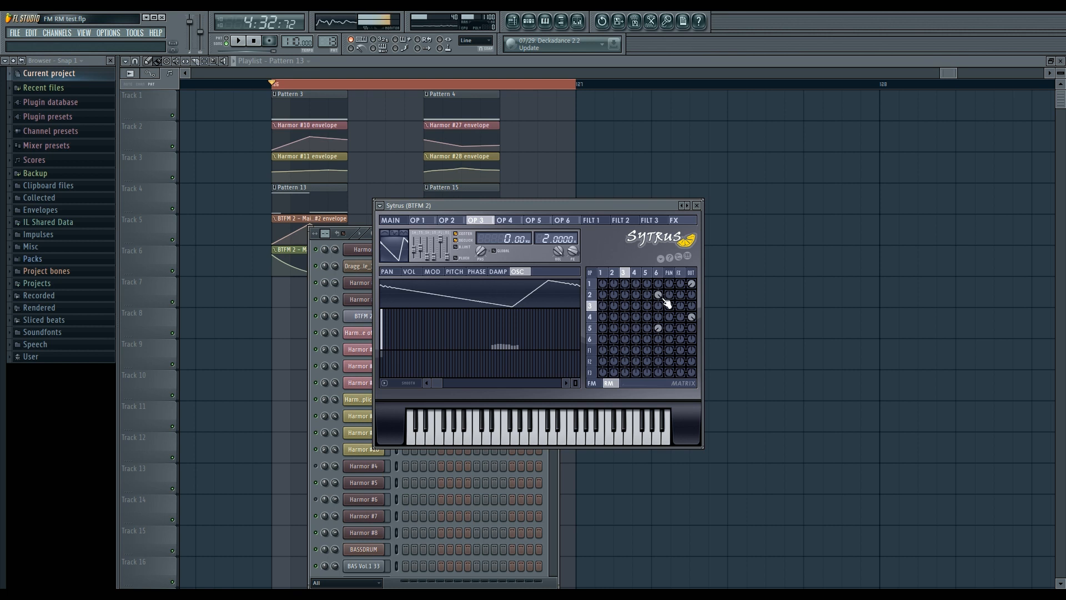
# Select Insert 28 in the mixer and route it to the Master track.
pyautogui.click(578, 22)
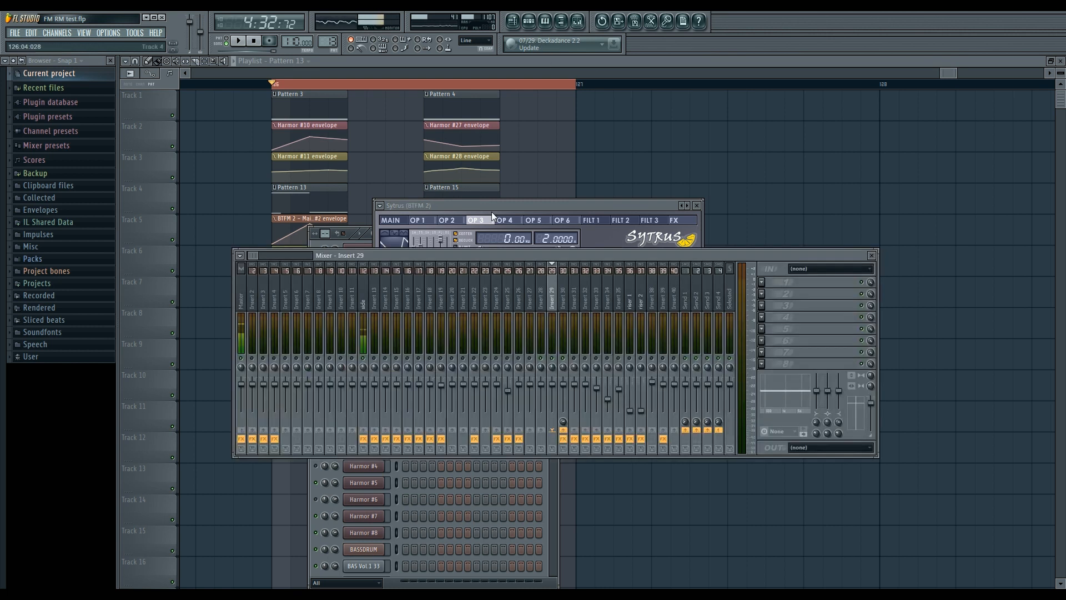
pyautogui.click(546, 298)
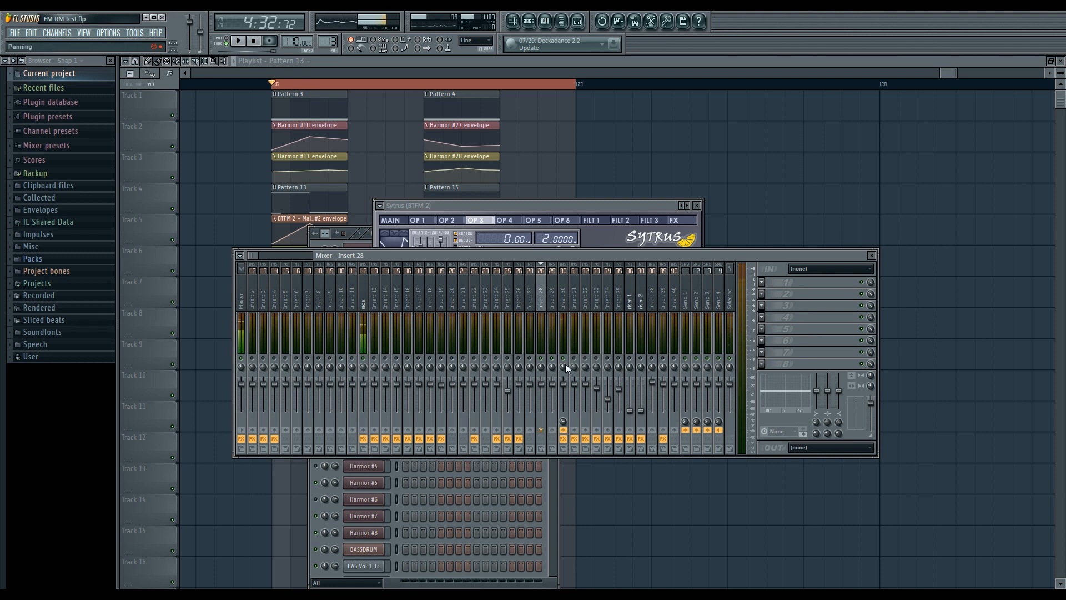
pyautogui.click(566, 364)
pyautogui.click(542, 289)
pyautogui.click(246, 431)
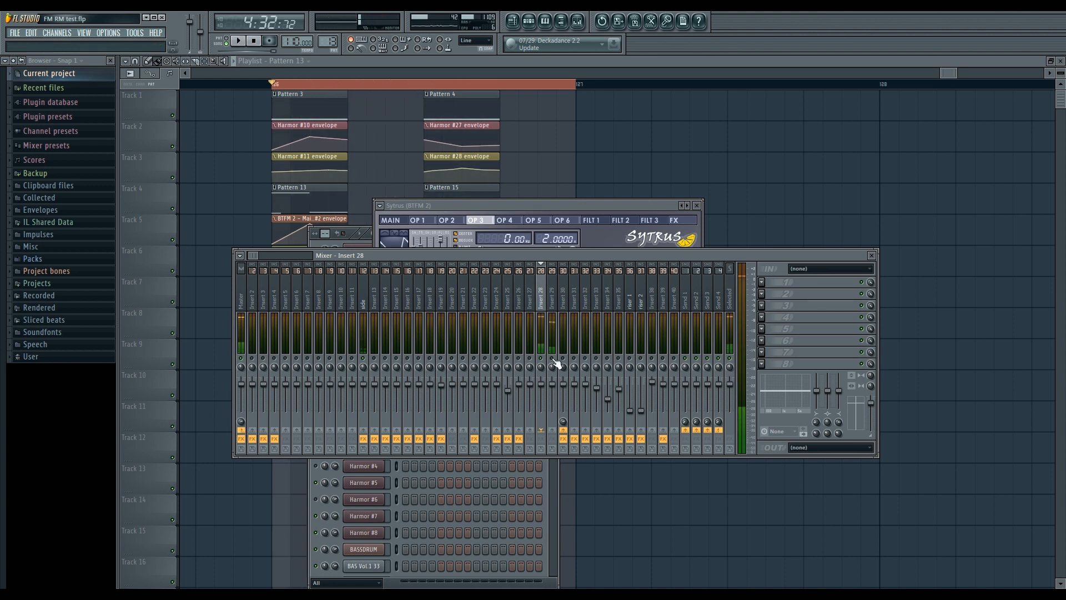
# Close the open windows, then open the piano roll and the Harmor #3 editor and play the pattern briefly.
pyautogui.press('F12')
pyautogui.press('F7')
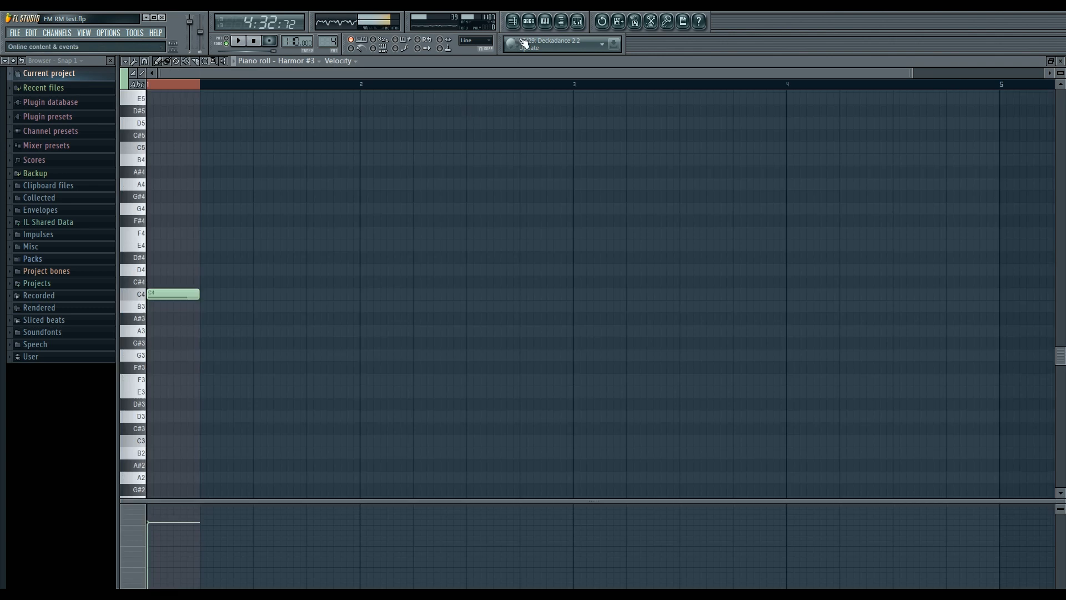
pyautogui.press('F6')
pyautogui.click(376, 292)
pyautogui.press('space')
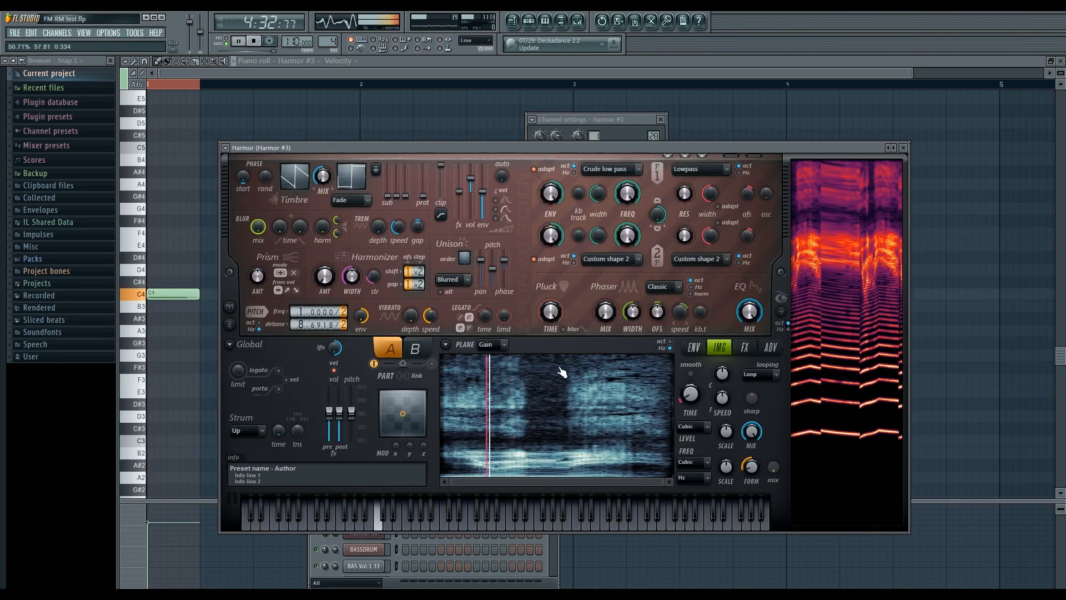
pyautogui.press('space')
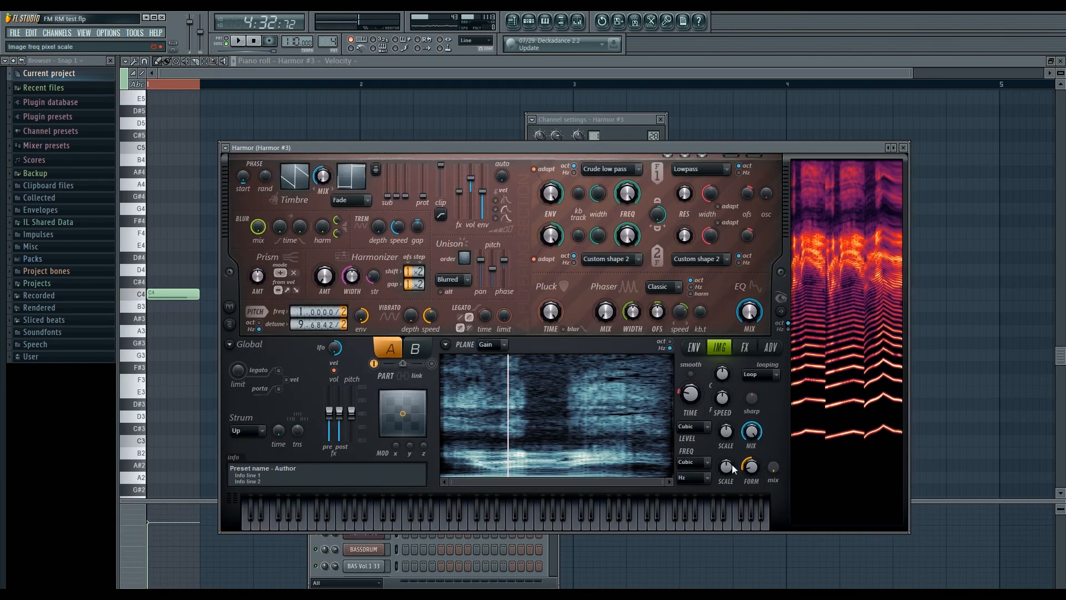
# Audition Harmor #3 while raising and lowering its image frequency pixel scale.
pyautogui.press('space')
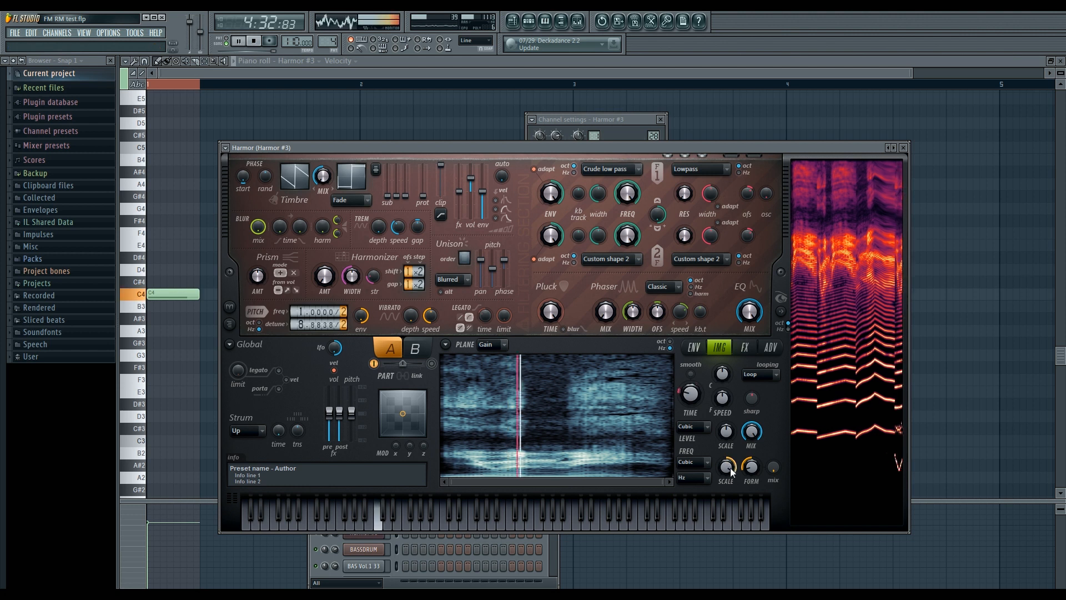
pyautogui.press('space')
pyautogui.press('space')
pyautogui.press('space')
pyautogui.moveTo(728, 468); pyautogui.dragTo(726, 483)
# Flatten Harmor #3's image freq local mask envelope by raising its middle point to +4 octaves.
pyautogui.click(695, 348)
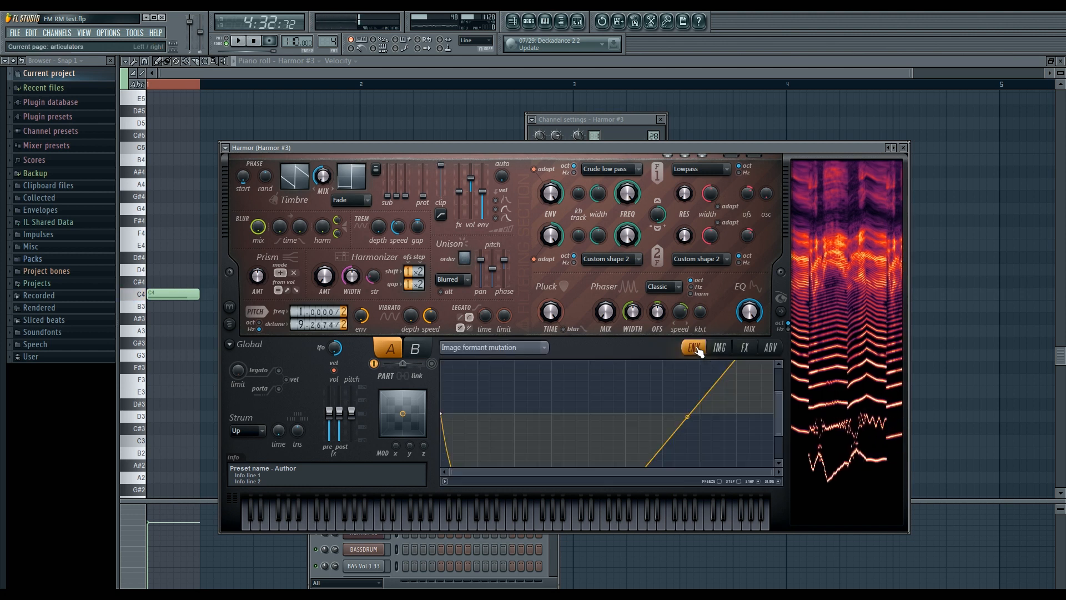
pyautogui.click(546, 347)
pyautogui.click(674, 501)
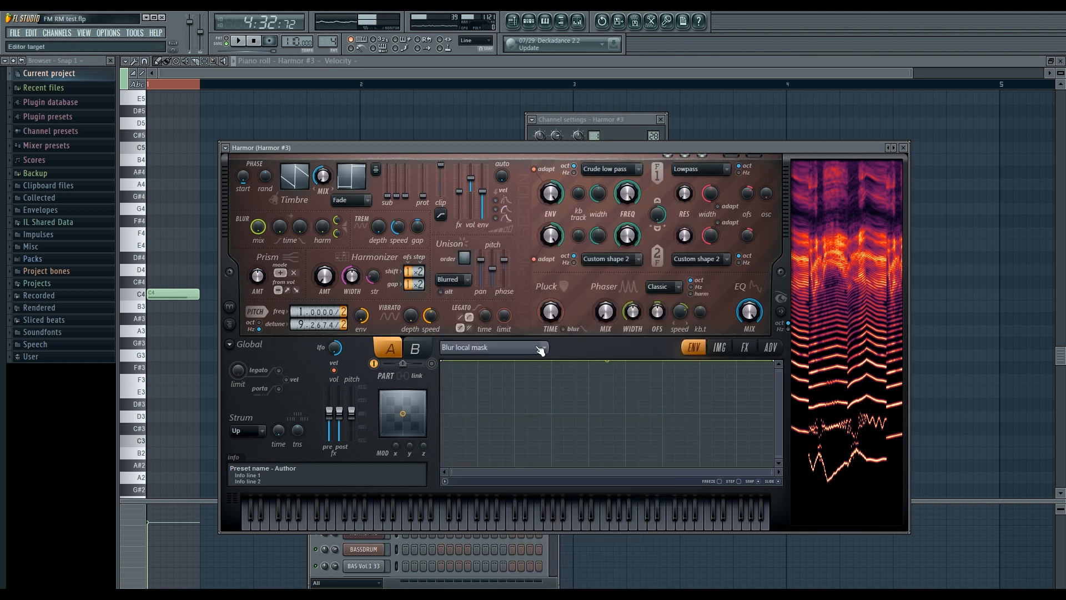
pyautogui.click(543, 347)
pyautogui.click(665, 513)
pyautogui.moveTo(674, 466); pyautogui.dragTo(594, 470)
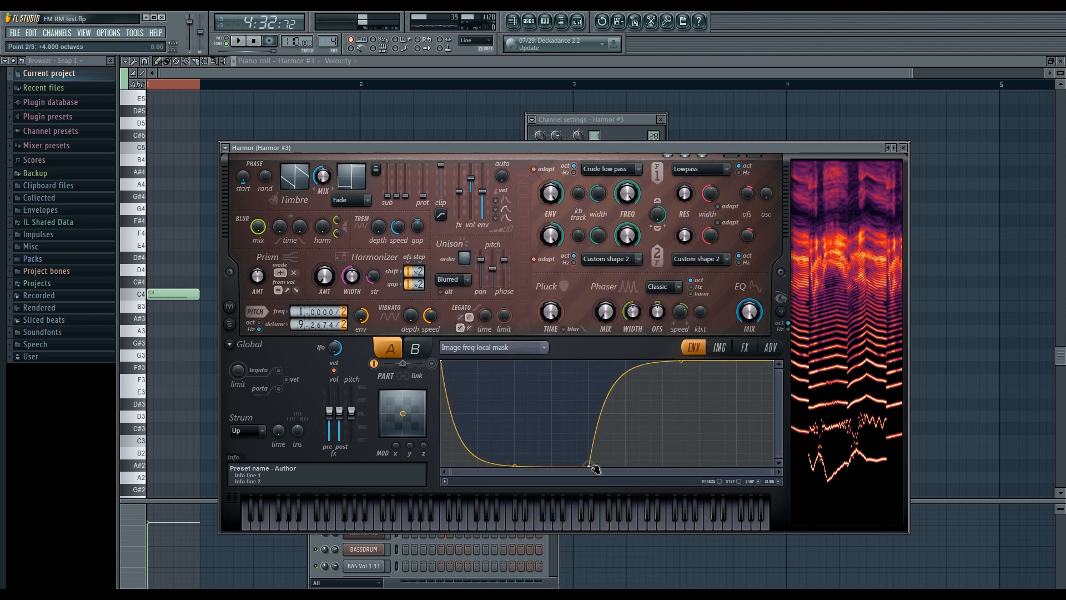
pyautogui.moveTo(681, 361); pyautogui.dragTo(692, 379)
pyautogui.moveTo(590, 466); pyautogui.dragTo(590, 362)
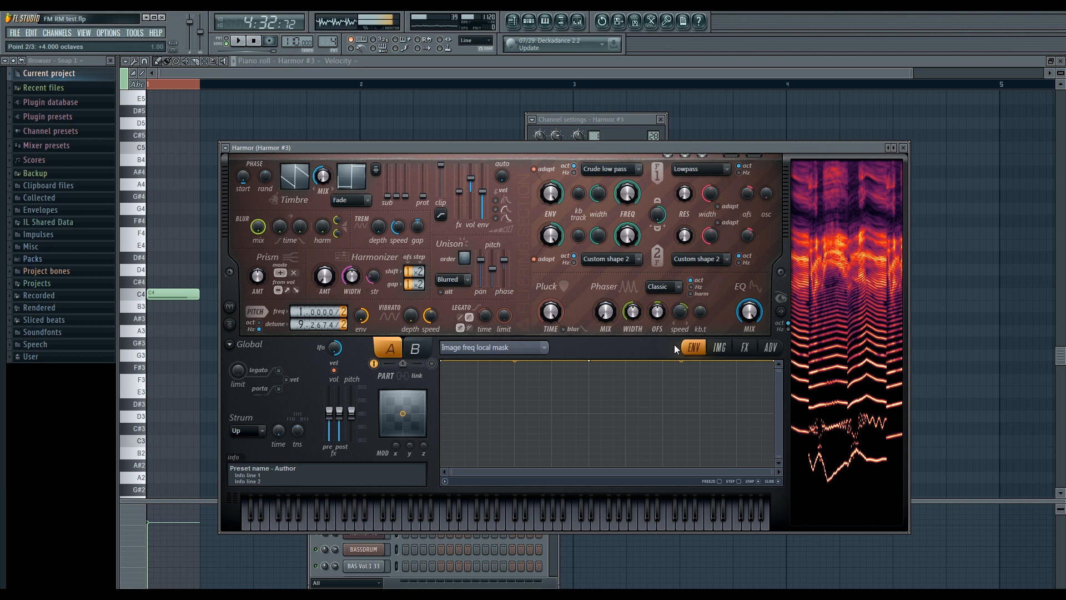
pyautogui.click(718, 348)
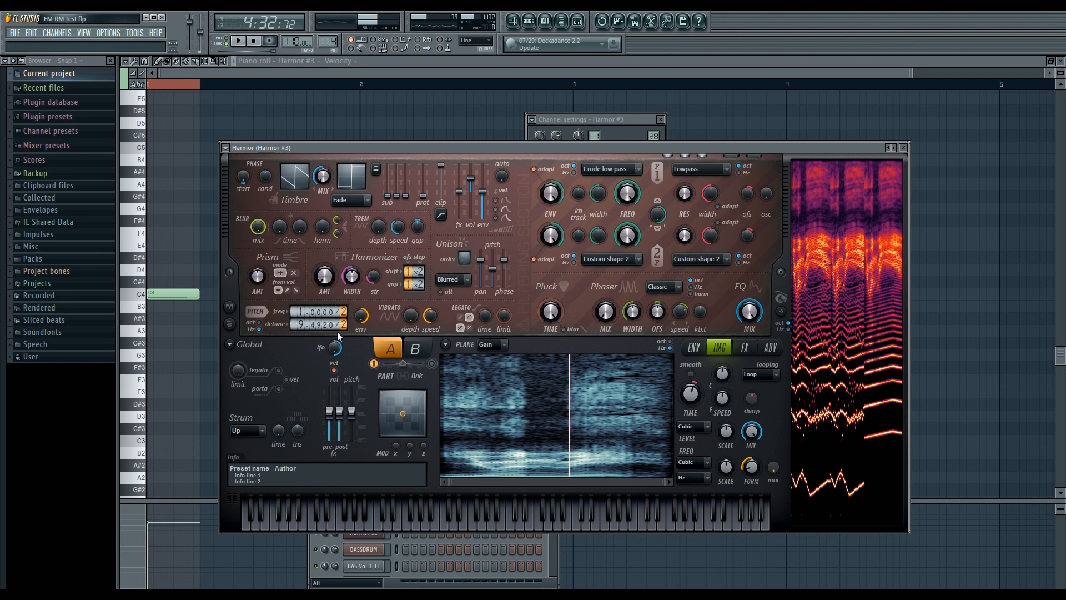
# Try another pitch frequency divider in Harmor #3 and set it back to 2.
pyautogui.moveTo(344, 316); pyautogui.dragTo(344, 322)
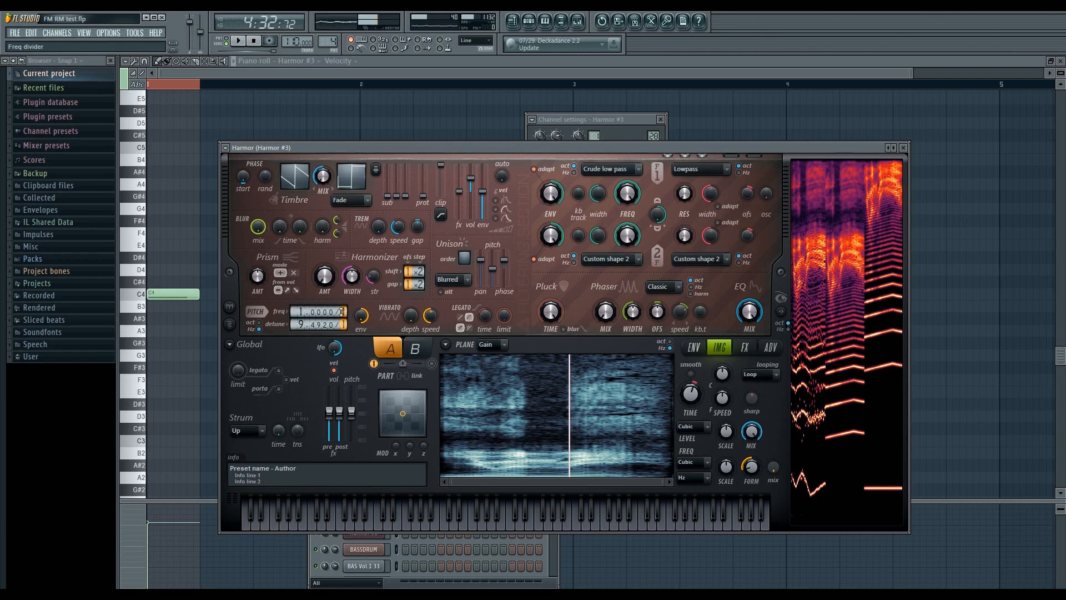
pyautogui.moveTo(344, 314); pyautogui.dragTo(346, 326)
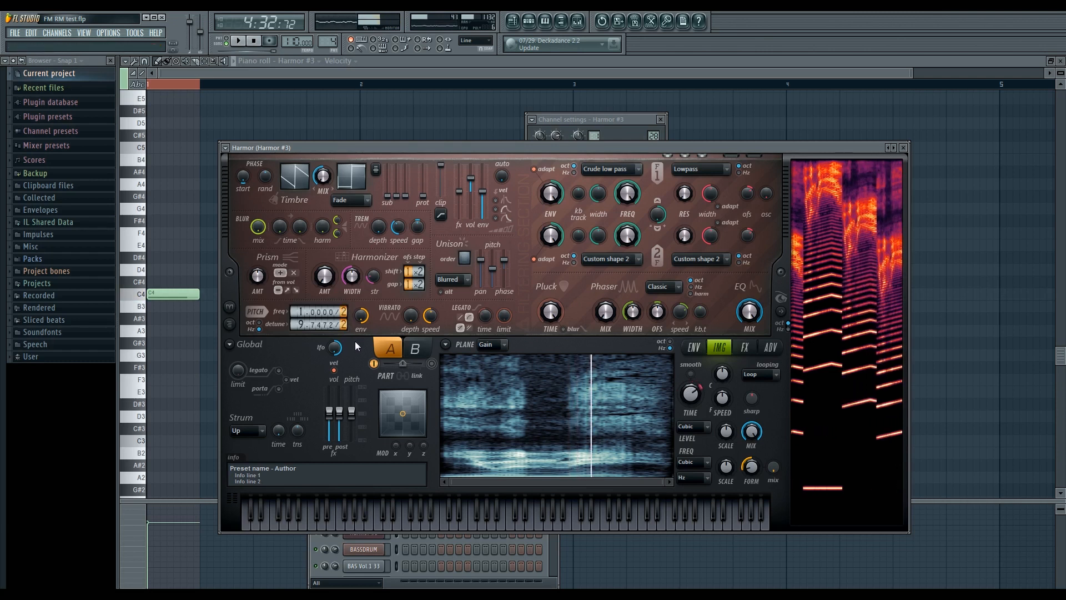
# Select the Harmor #11 envelope clip in the playlist and reopen the Harmor #3 editor from the step sequencer.
pyautogui.click(513, 21)
pyautogui.moveTo(320, 158)
pyautogui.mouseDown()
pyautogui.moveTo(301, 158)
pyautogui.moveTo(320, 157)
pyautogui.mouseUp()
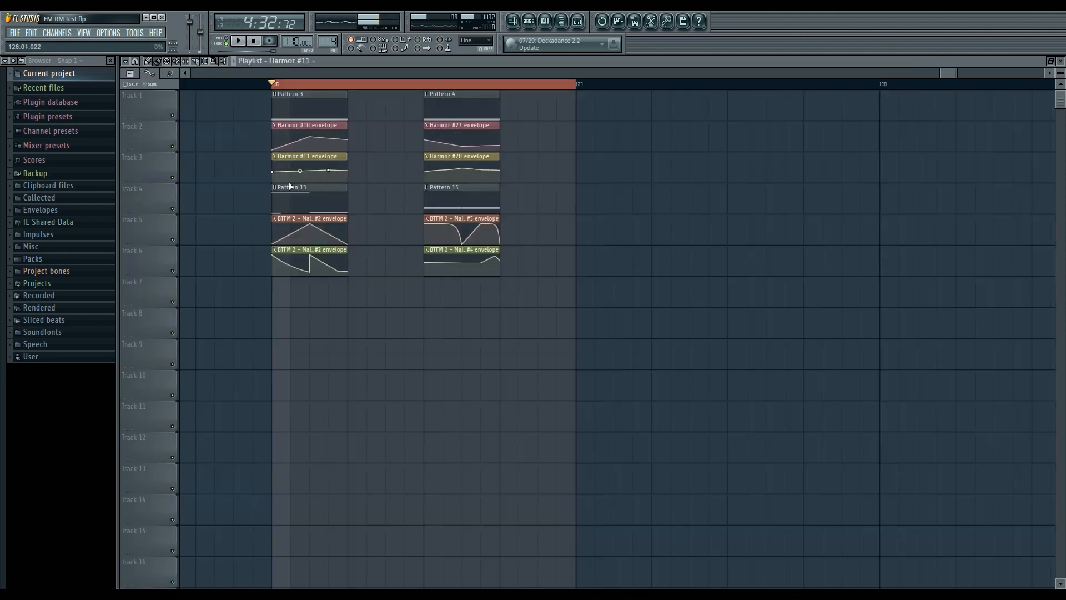
pyautogui.click(529, 21)
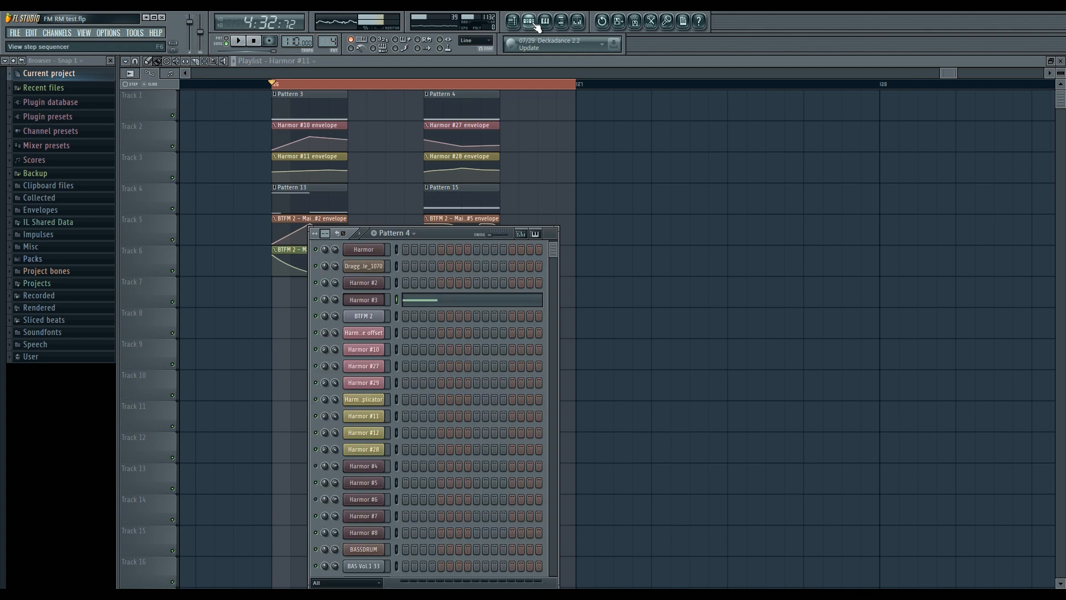
pyautogui.click(362, 301)
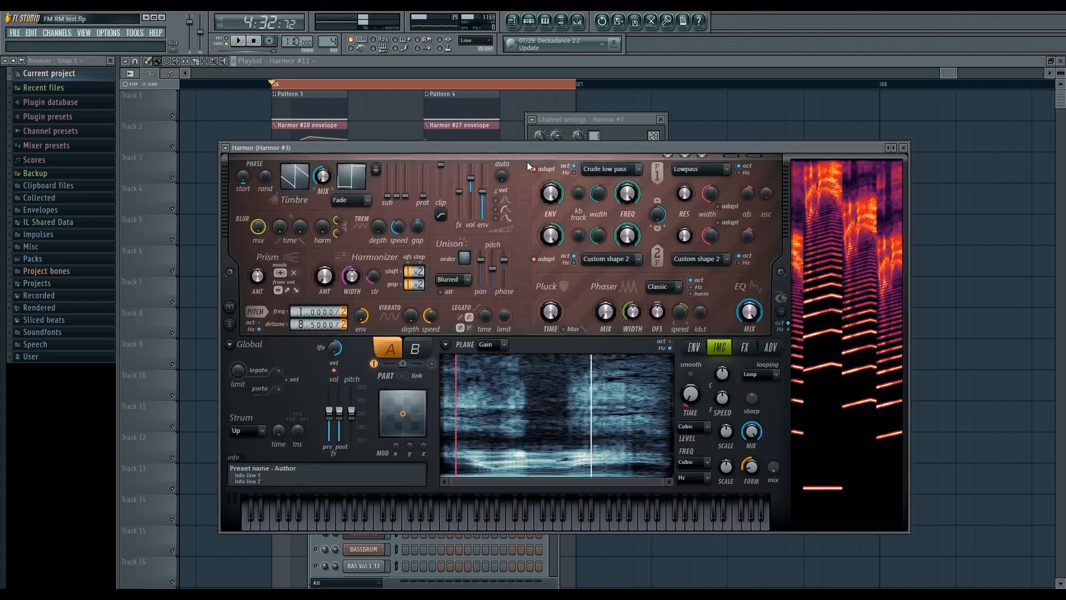
# Clear the Harmor #3 windows off the playlist and select Insert 29 in the mixer.
pyautogui.moveTo(491, 163); pyautogui.dragTo(494, 135)
pyautogui.click(690, 109)
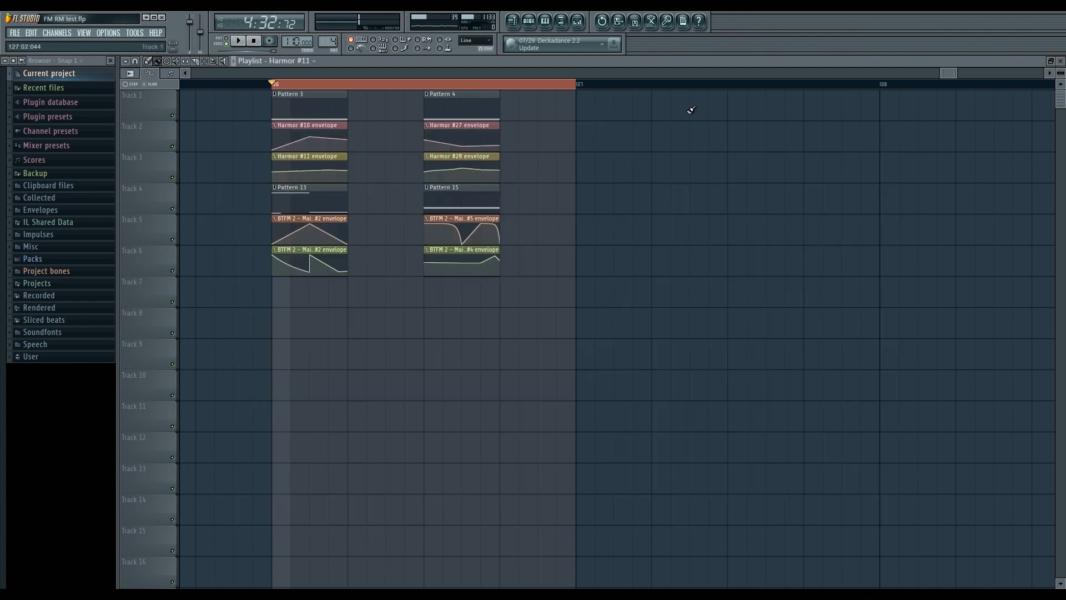
pyautogui.click(528, 21)
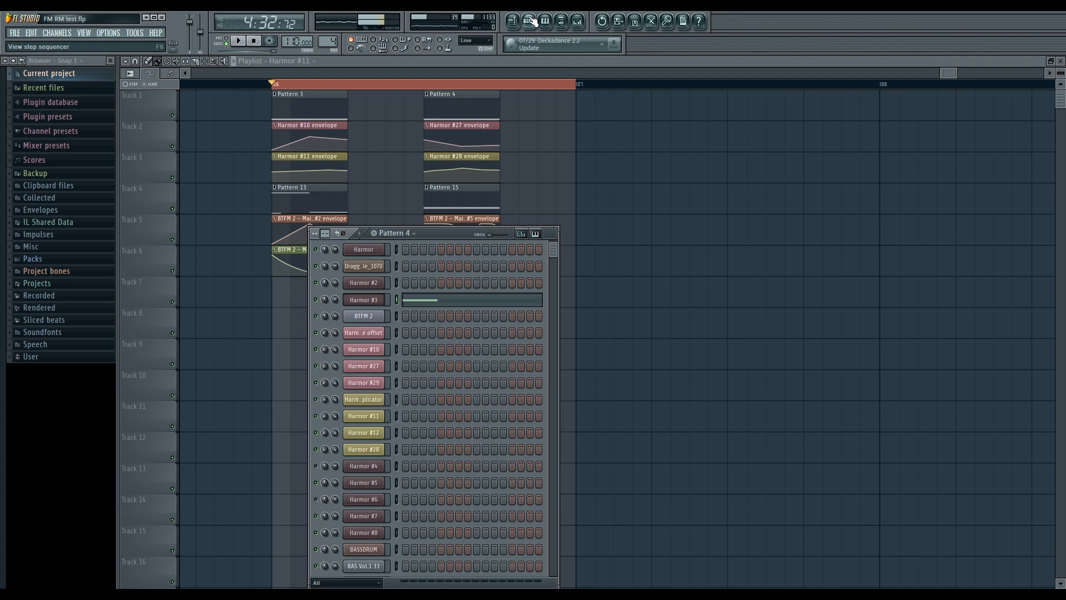
pyautogui.click(577, 21)
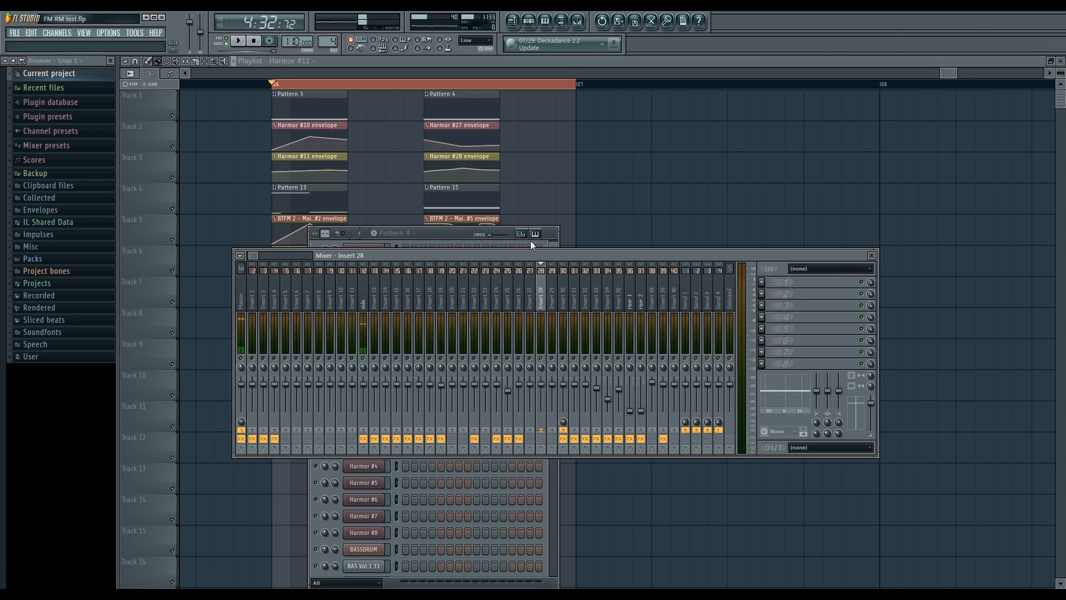
pyautogui.moveTo(535, 255); pyautogui.dragTo(502, 287)
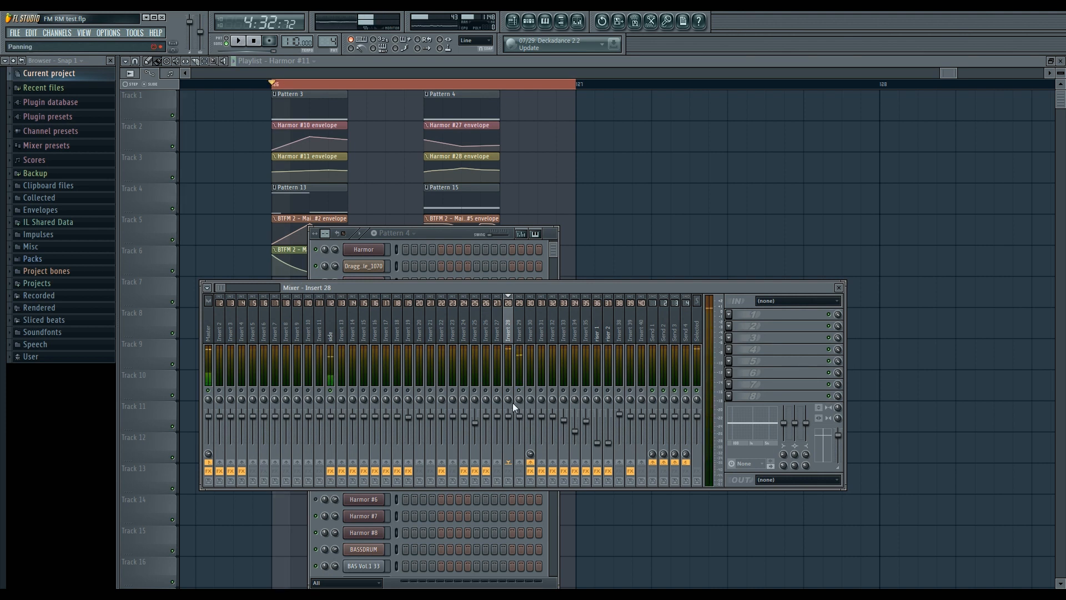
pyautogui.click(519, 338)
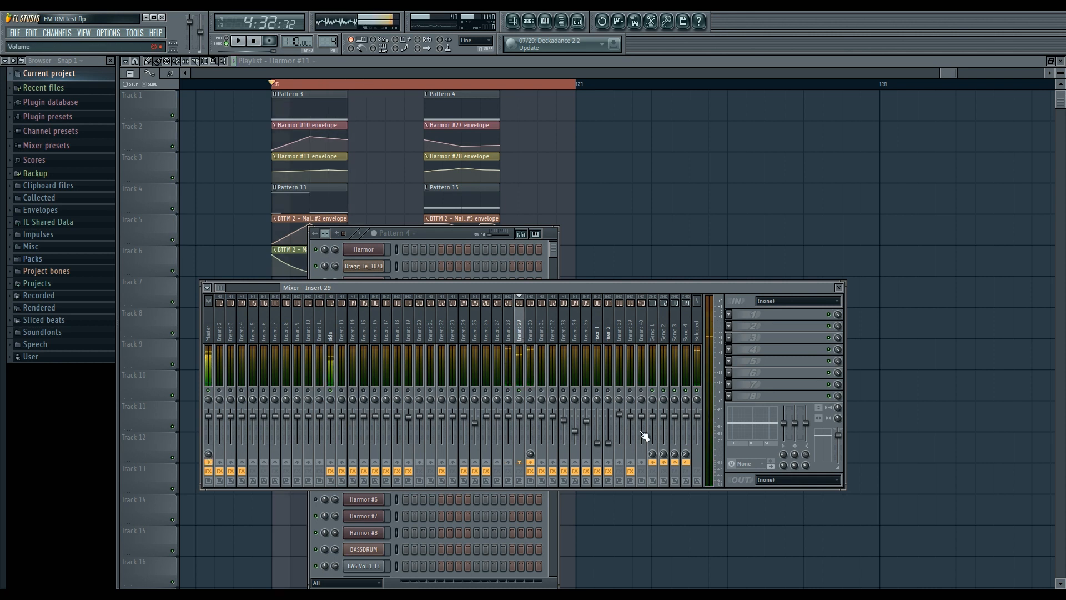
# Open the BTFM 2 Sytrus editor from the step sequencer and briefly audition the arrangement with its ring modulation matrix showing.
pyautogui.click(448, 237)
pyautogui.press('space')
pyautogui.click(367, 317)
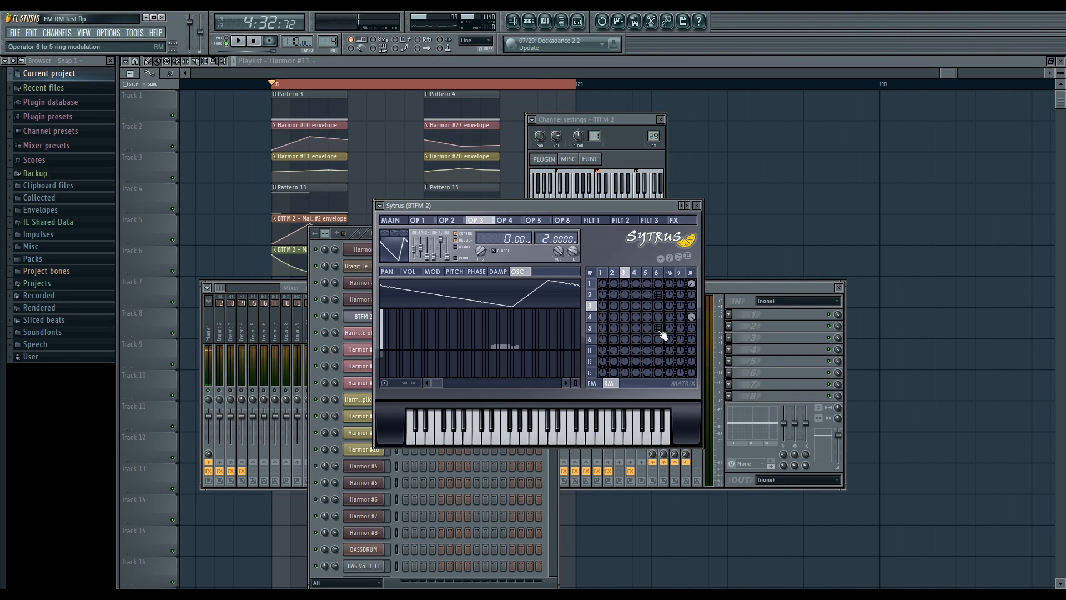
pyautogui.press('space')
pyautogui.press('space')
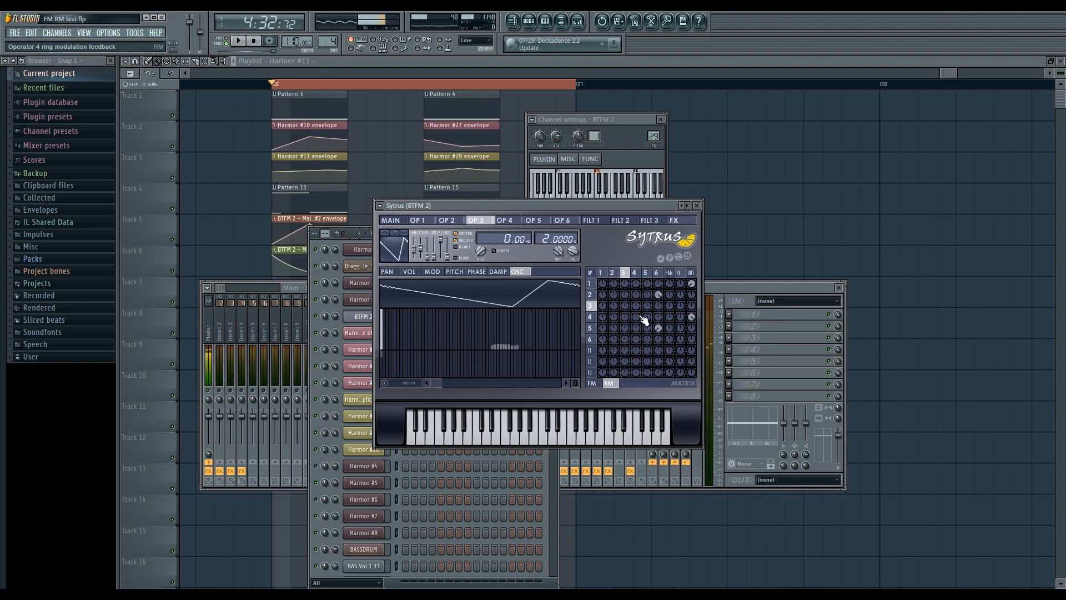
# Show the frequency modulation matrix in Sytrus and play the arrangement briefly, repositioning the editor window.
pyautogui.click(603, 383)
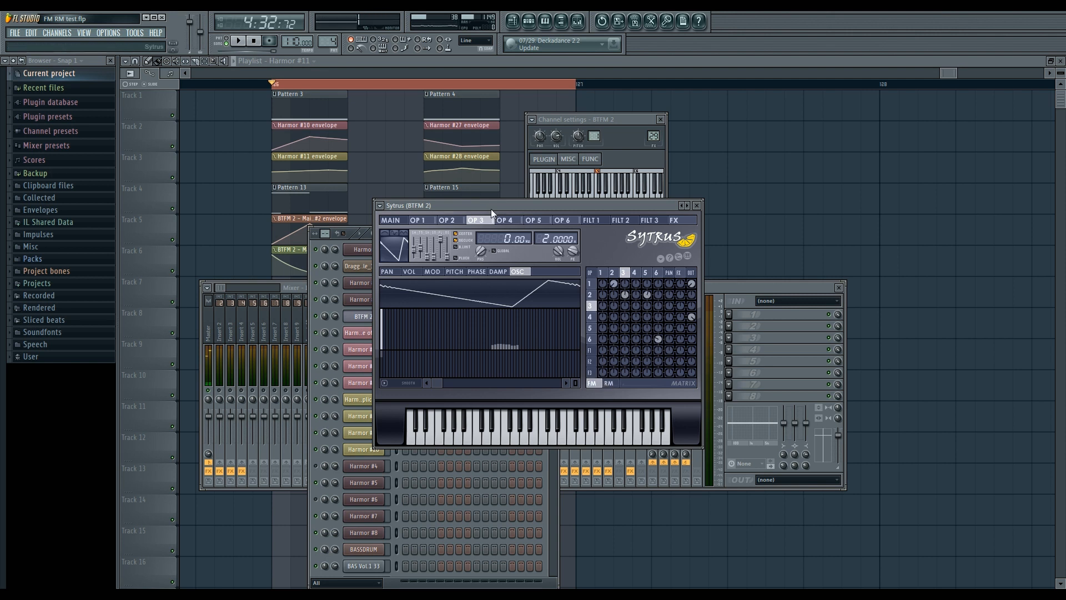
pyautogui.moveTo(488, 205); pyautogui.dragTo(478, 203)
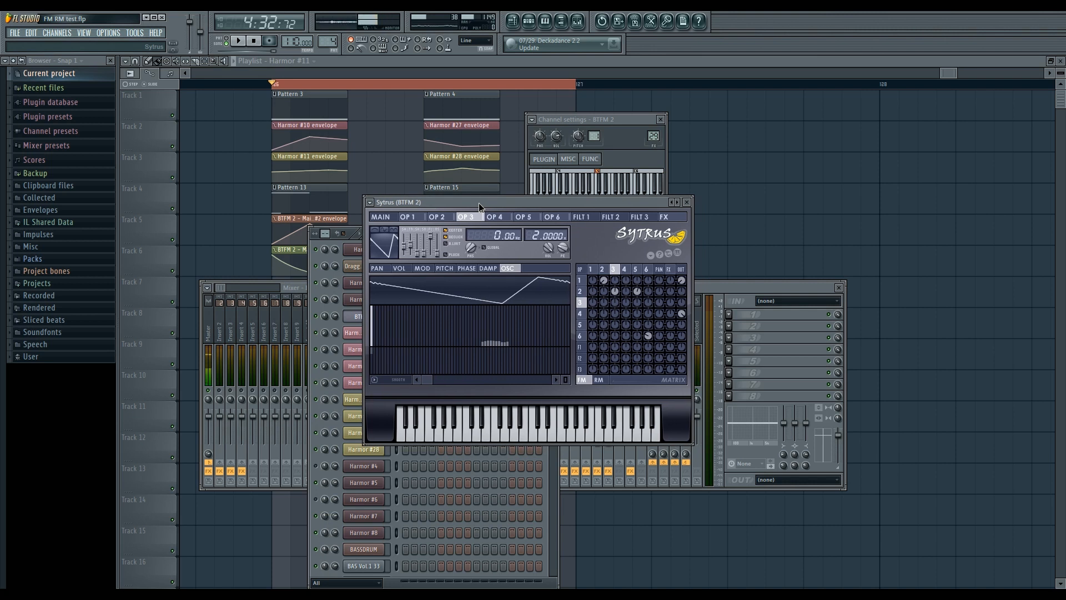
pyautogui.moveTo(479, 203)
pyautogui.mouseDown()
pyautogui.moveTo(423, 185)
pyautogui.moveTo(521, 237)
pyautogui.moveTo(522, 223)
pyautogui.moveTo(492, 211)
pyautogui.moveTo(492, 199)
pyautogui.mouseUp()
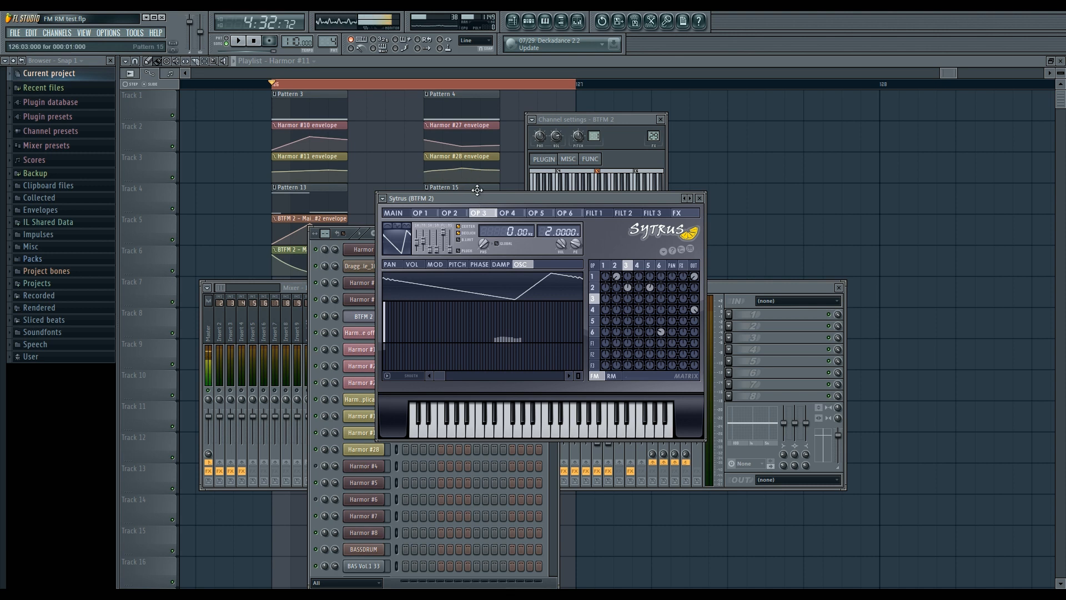
pyautogui.moveTo(477, 198)
pyautogui.mouseDown()
pyautogui.moveTo(522, 222)
pyautogui.moveTo(487, 208)
pyautogui.moveTo(489, 193)
pyautogui.mouseUp()
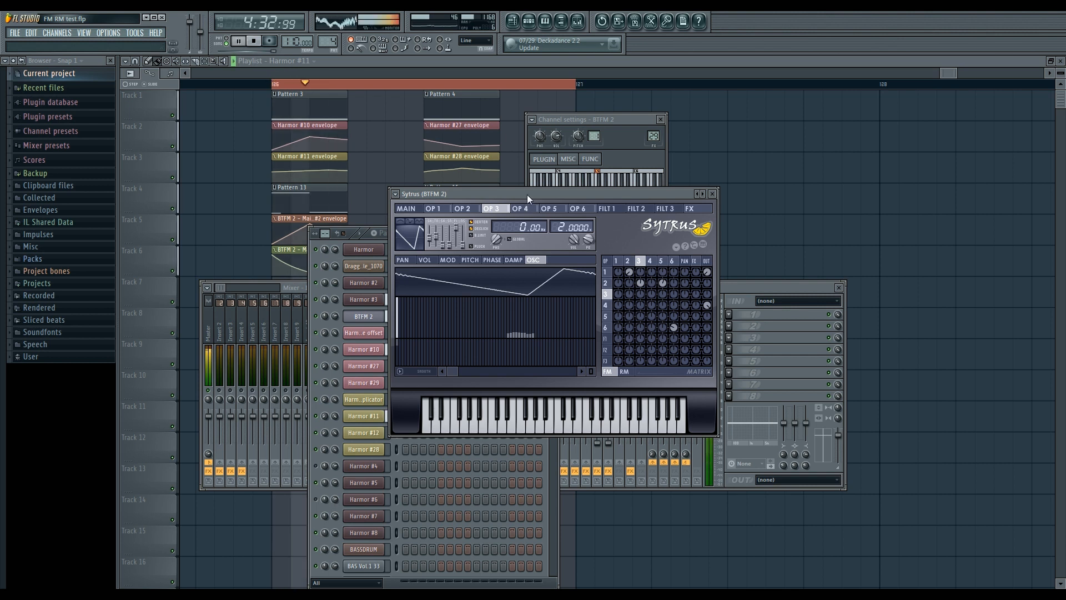
pyautogui.press('space')
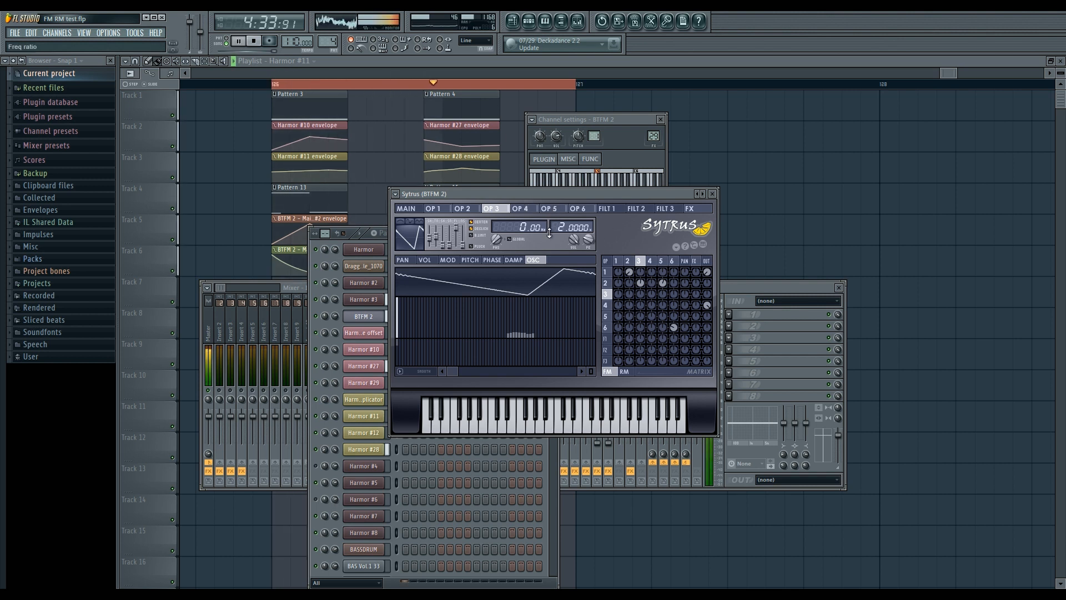
pyautogui.press('space')
pyautogui.moveTo(550, 192); pyautogui.dragTo(545, 208)
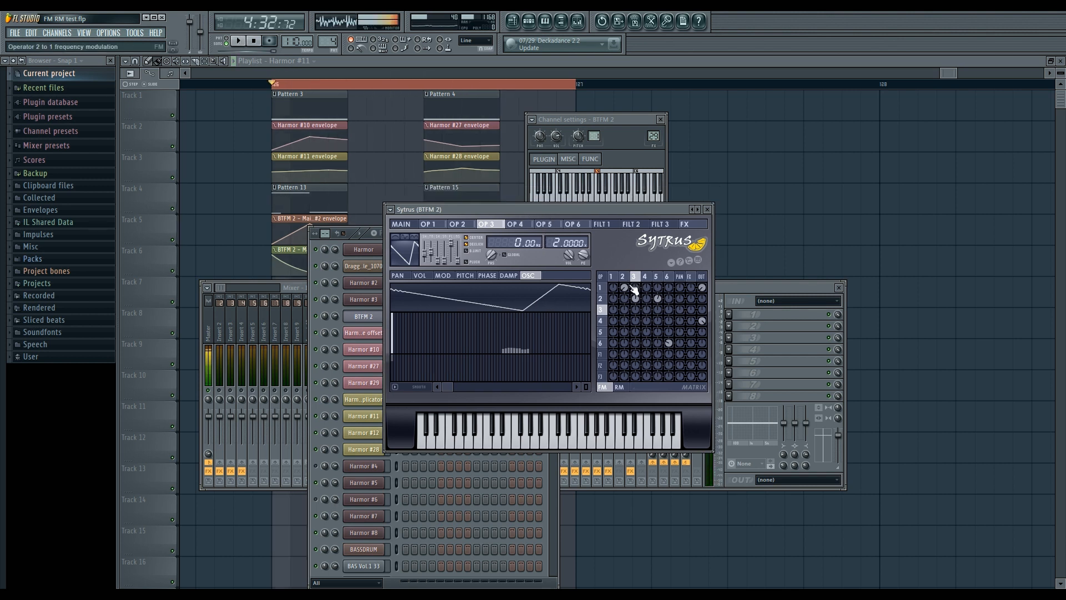
# Compare the RM and FM matrices in Sytrus and inspect the waveforms of operators 2 and 1.
pyautogui.click(625, 387)
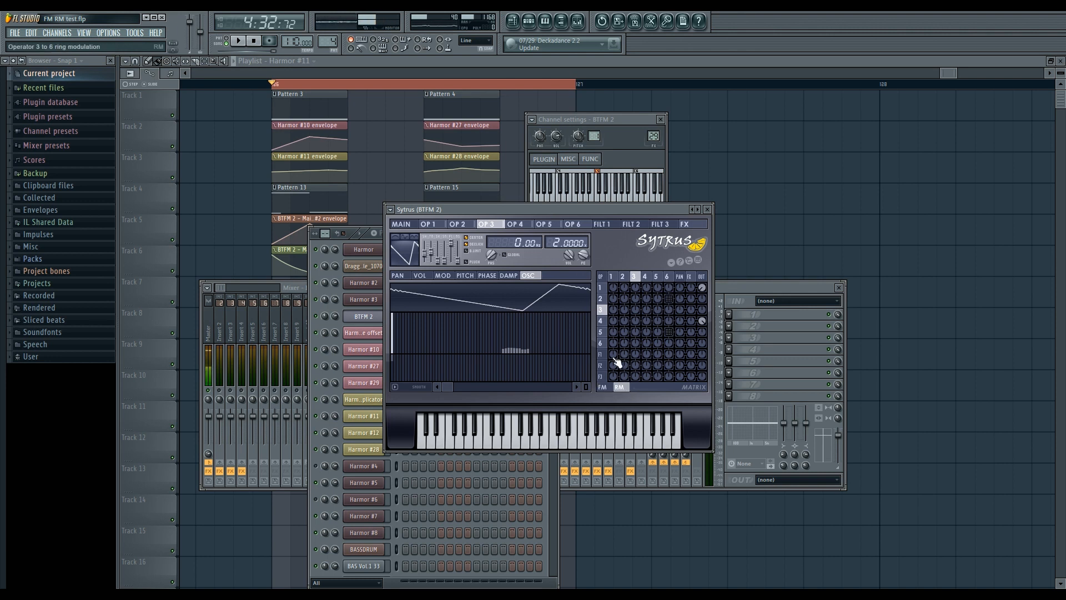
pyautogui.click(603, 387)
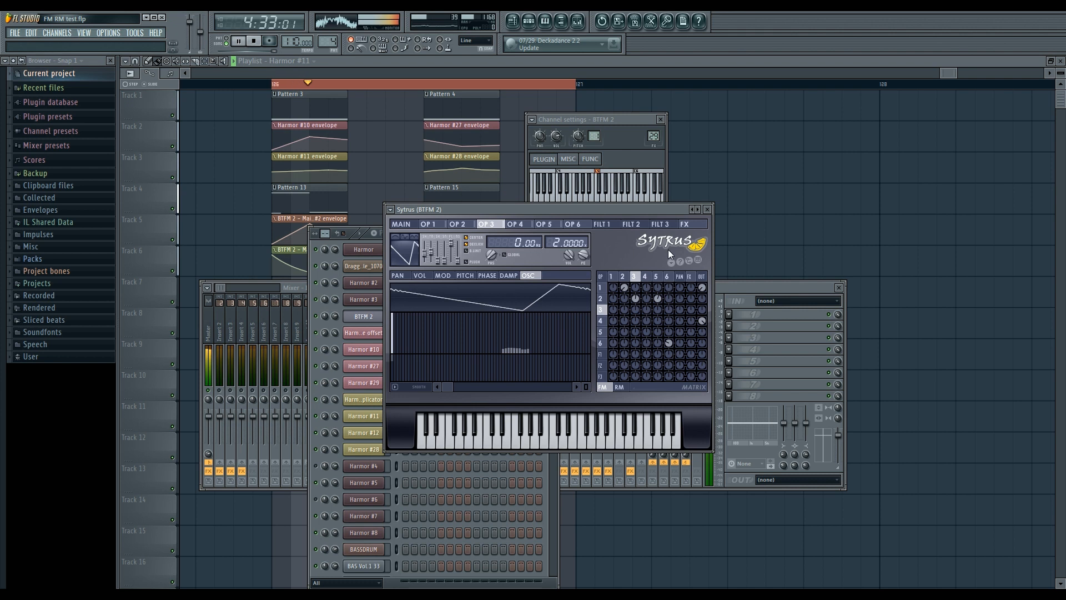
pyautogui.click(624, 277)
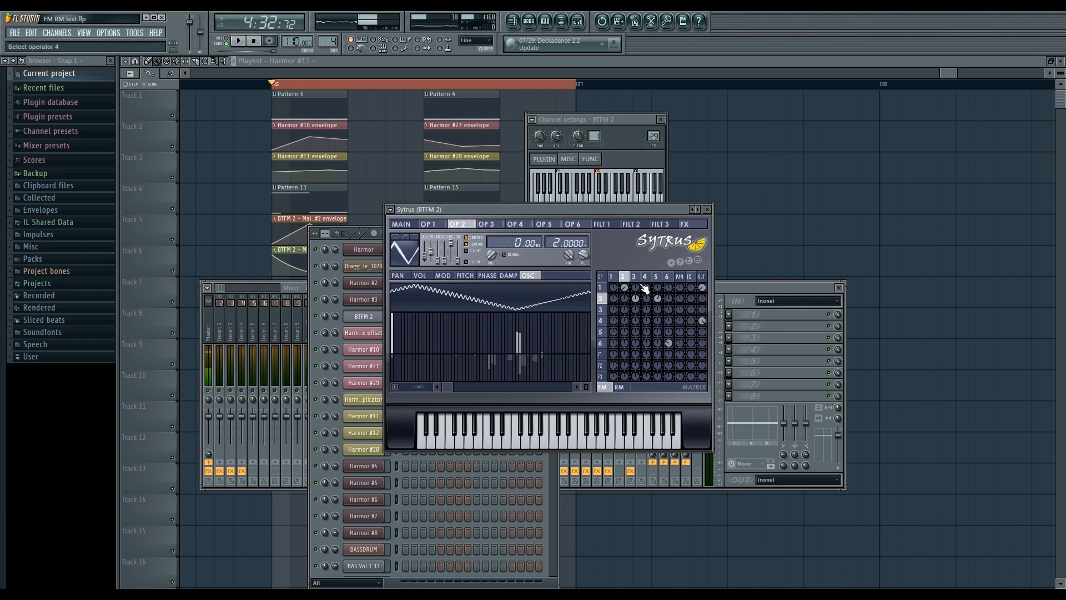
pyautogui.click(605, 287)
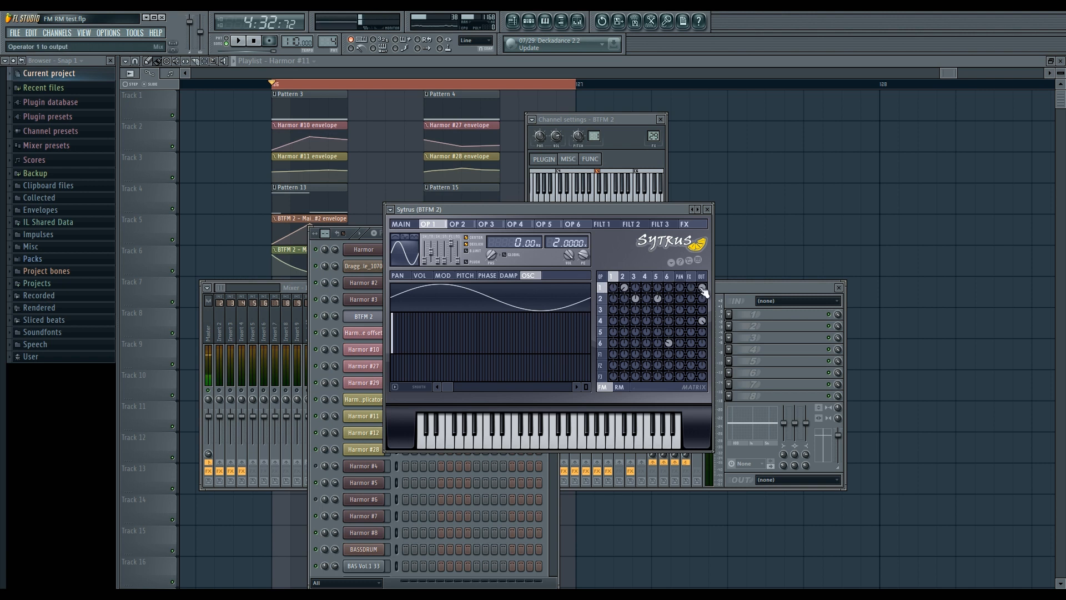
# Examine operator 2's volume, pan, pitch and oscillator harmonics, comparing its waveform with operator 3's.
pyautogui.click(622, 277)
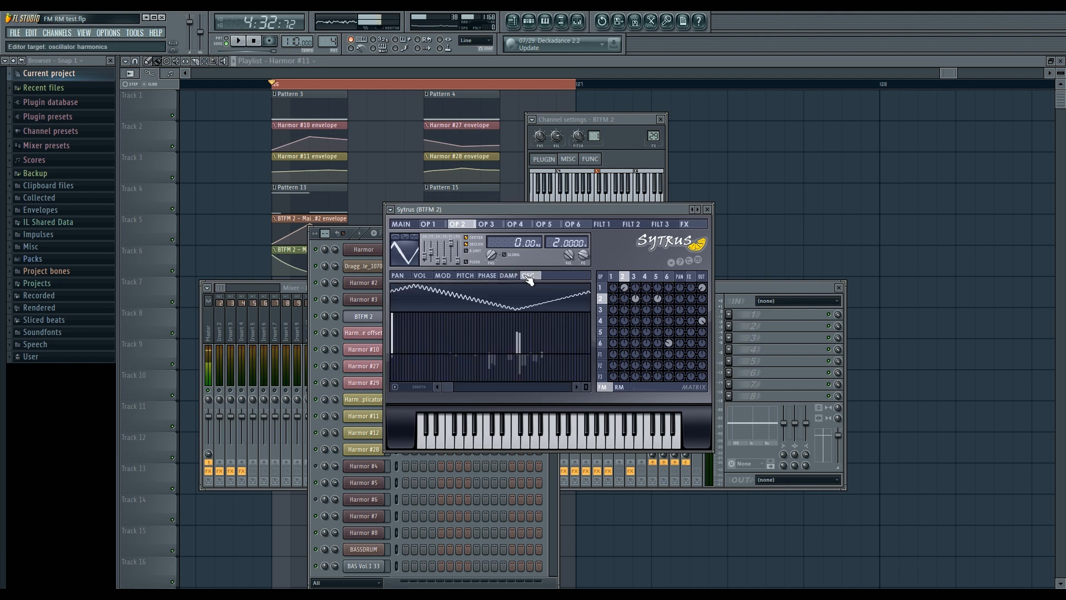
pyautogui.click(421, 276)
pyautogui.click(399, 276)
pyautogui.click(465, 277)
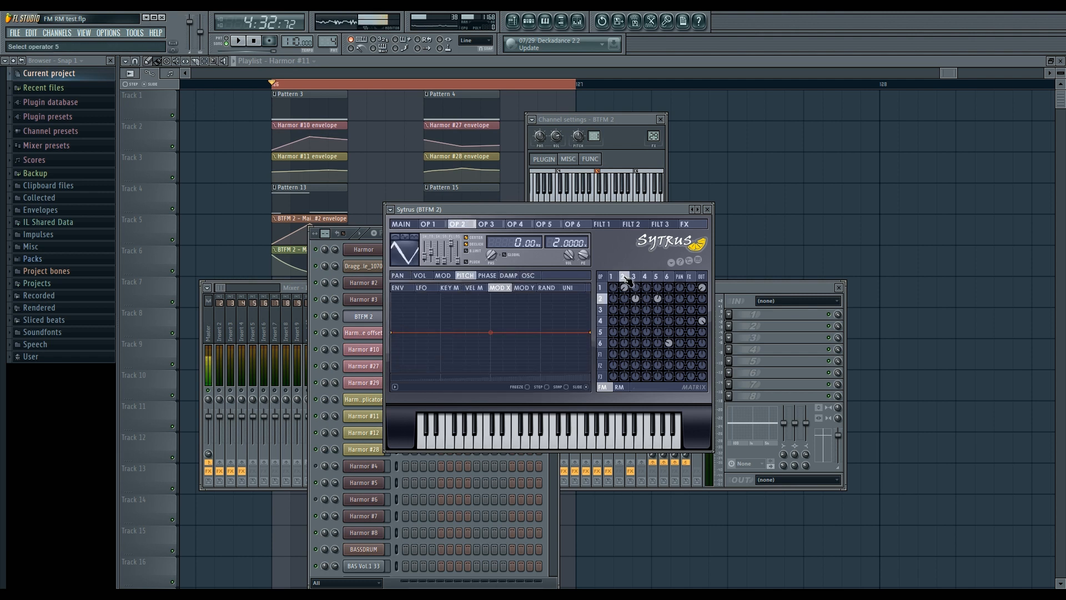
pyautogui.click(528, 275)
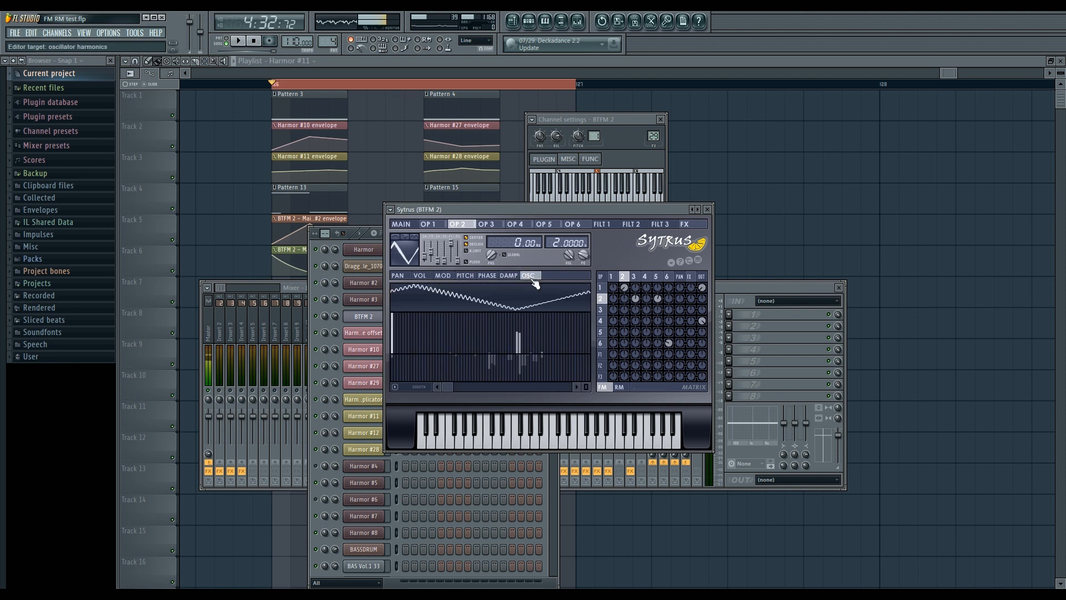
pyautogui.click(633, 277)
pyautogui.click(623, 277)
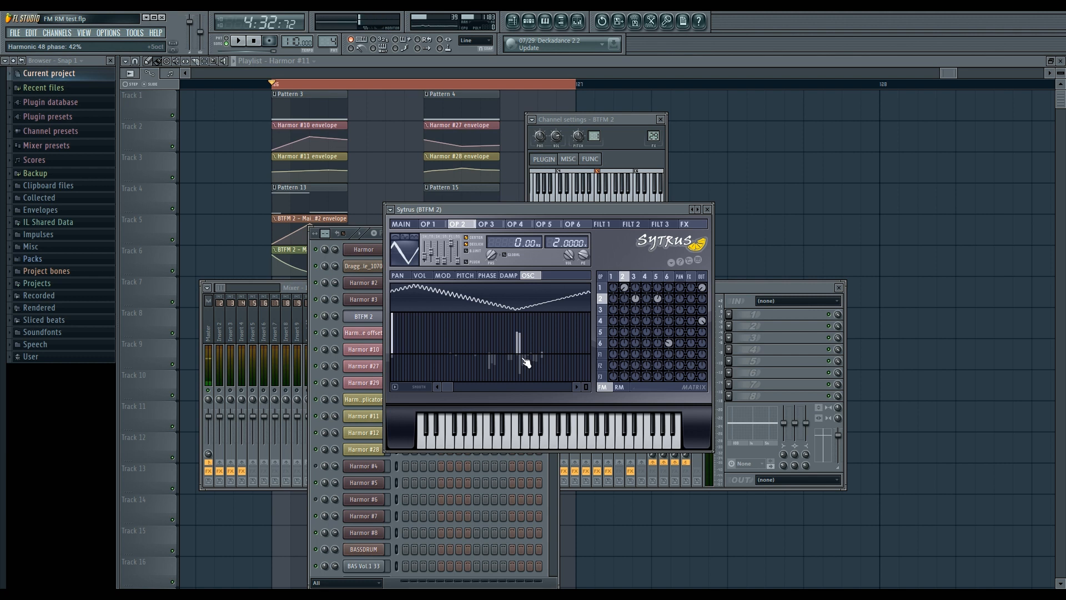
# Try adding a few harmonics around numbers 20 to 25 in operator 2's oscillator and remove them again.
pyautogui.click(443, 329)
pyautogui.click(458, 324)
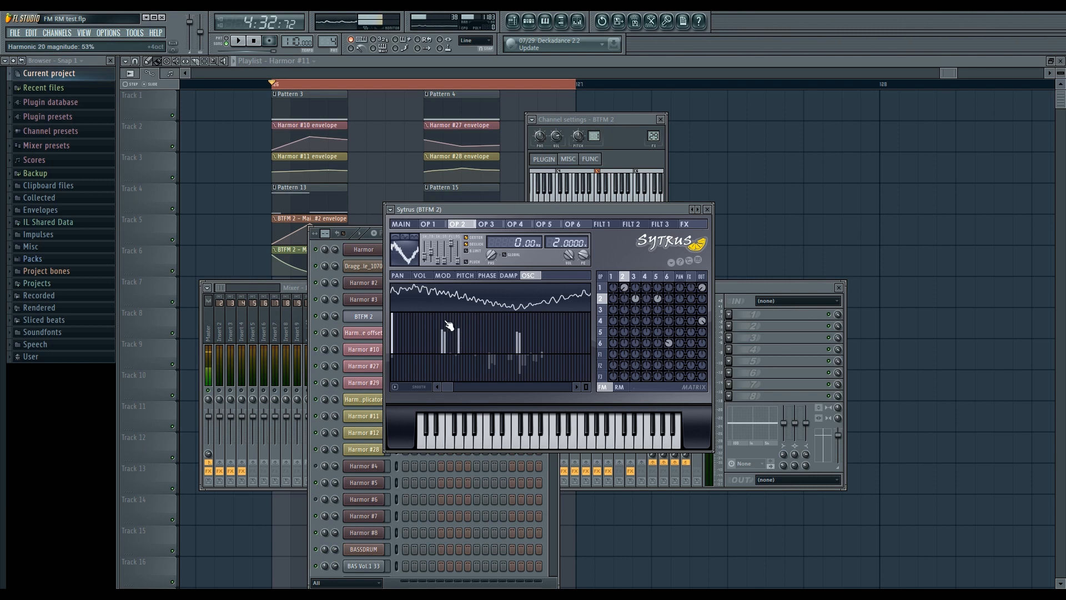
pyautogui.moveTo(443, 353); pyautogui.dragTo(447, 355)
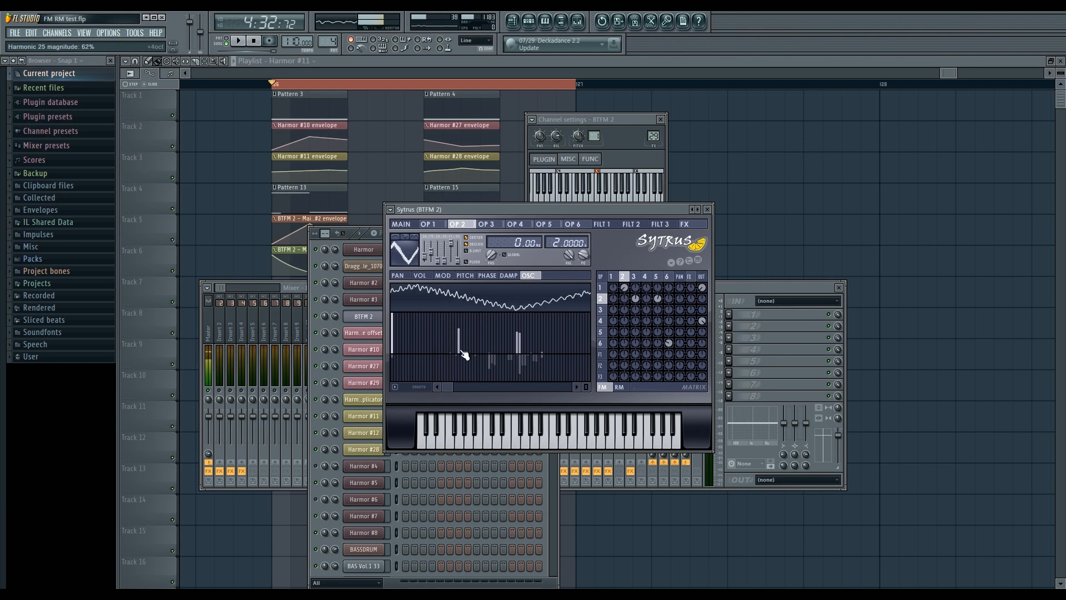
pyautogui.click(460, 355)
# Check operator 2's basic oscillator shape options and browse the Shapes pack down to its HQ waveforms.
pyautogui.rightClick(412, 252)
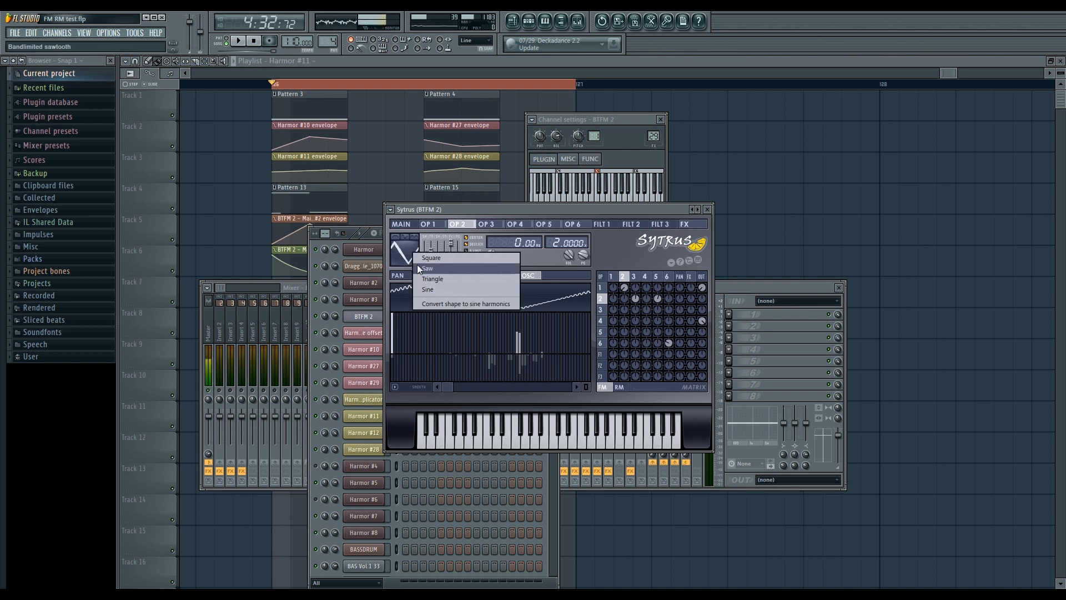
pyautogui.click(433, 279)
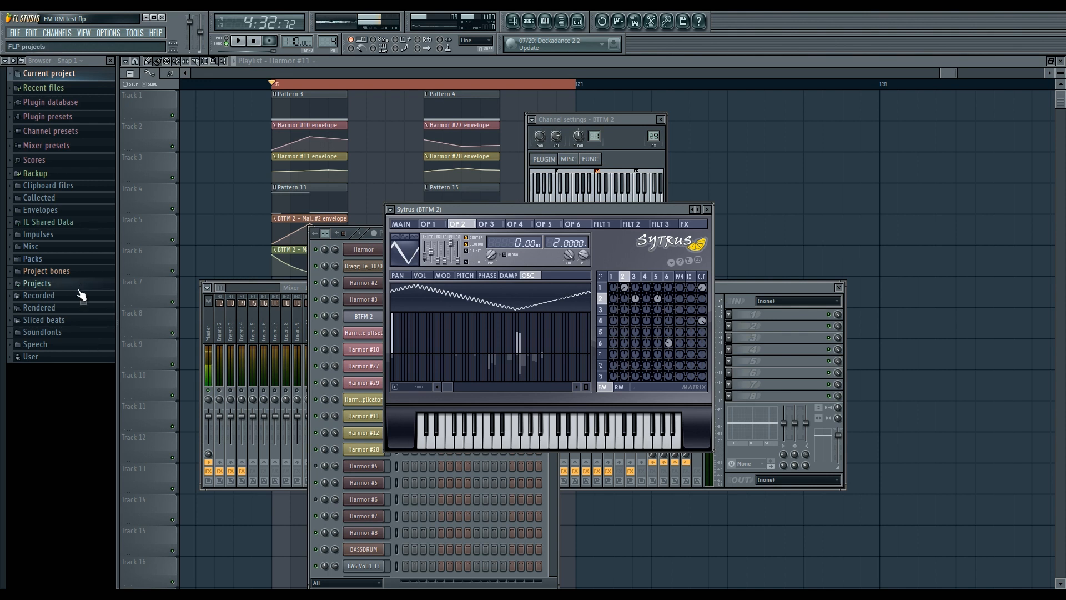
pyautogui.click(77, 261)
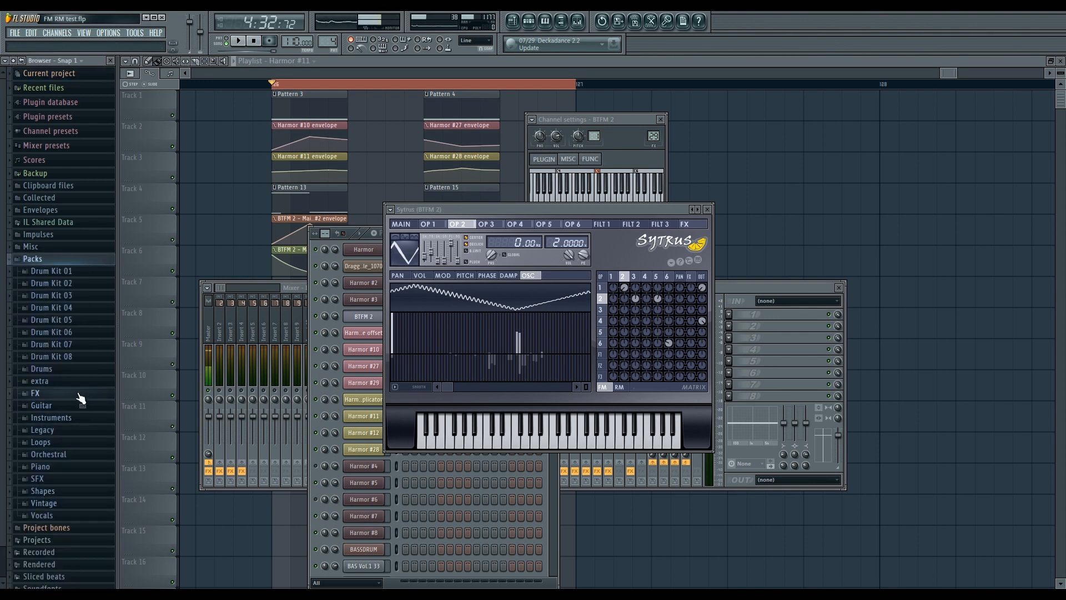
pyautogui.click(70, 504)
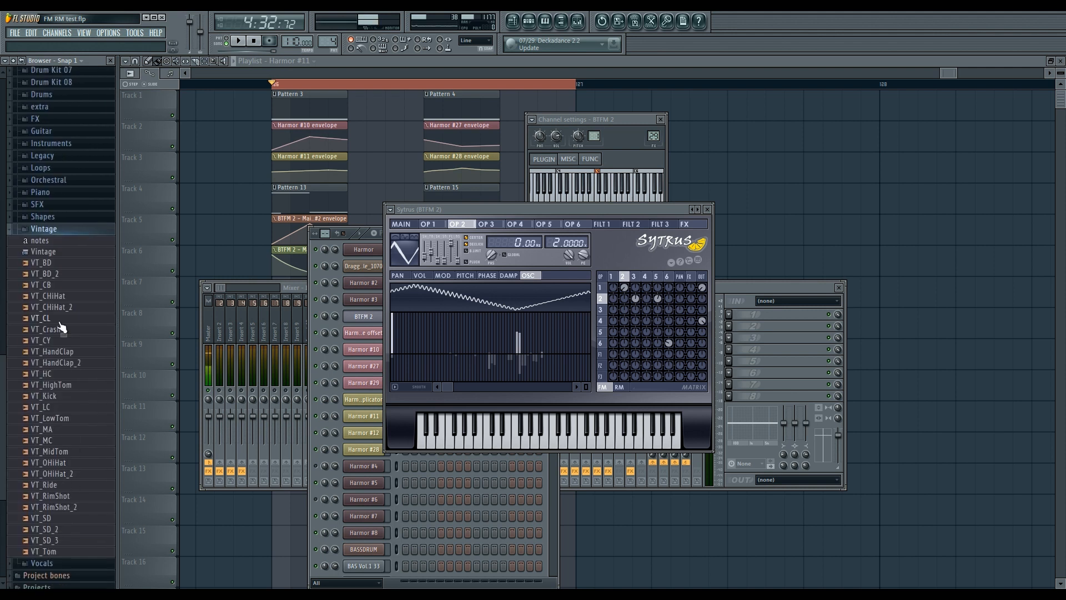
pyautogui.click(64, 232)
pyautogui.click(67, 460)
pyautogui.click(75, 472)
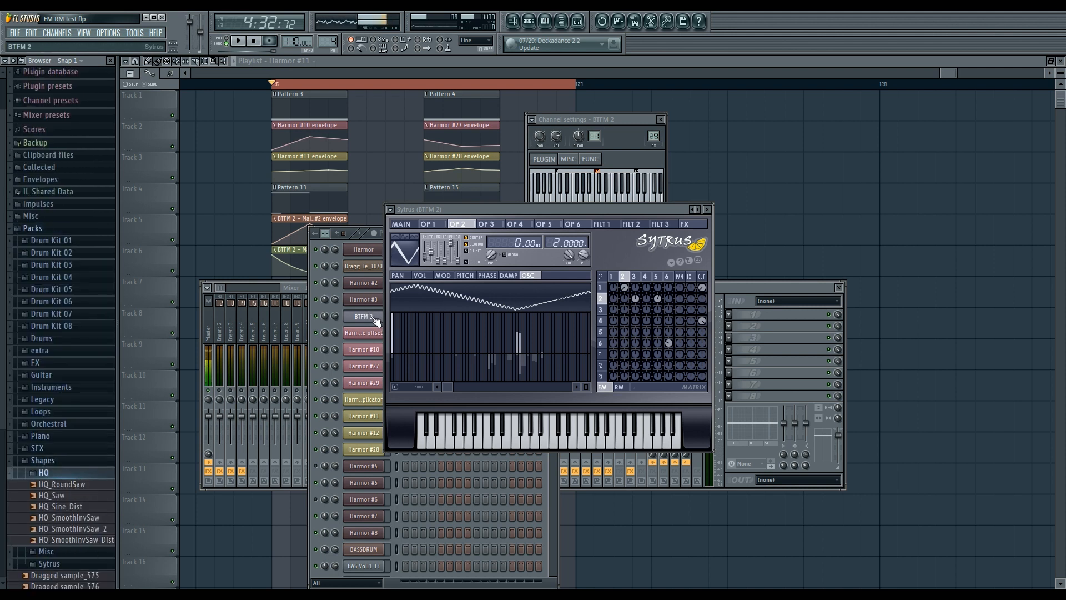
# Try drawing a broad band of low and middle harmonics in operator 2's oscillator and clear them again.
pyautogui.moveTo(422, 345); pyautogui.dragTo(477, 331)
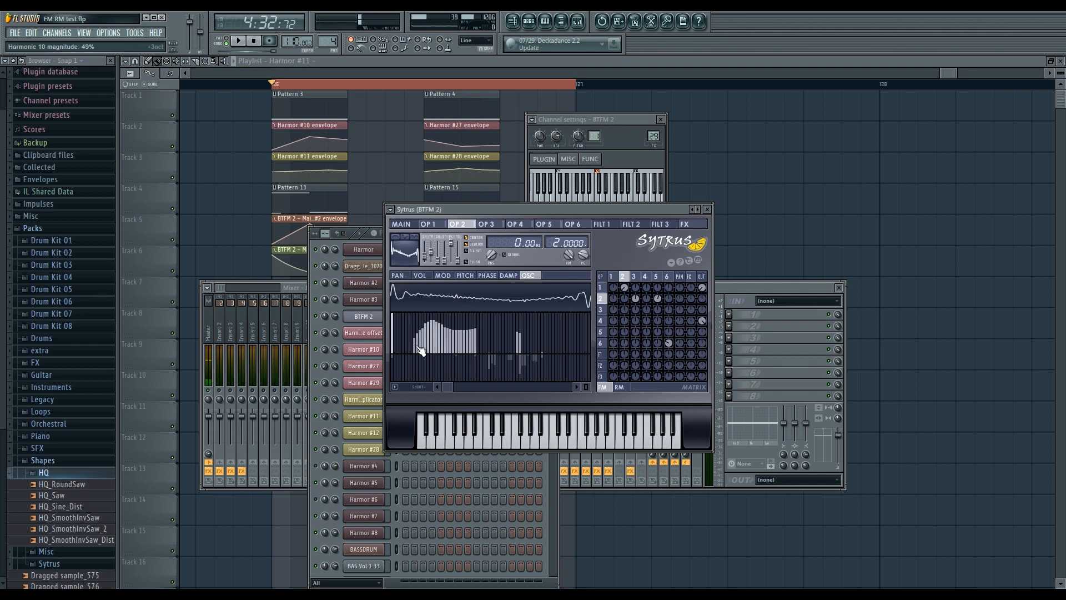
pyautogui.moveTo(418, 350); pyautogui.dragTo(477, 380)
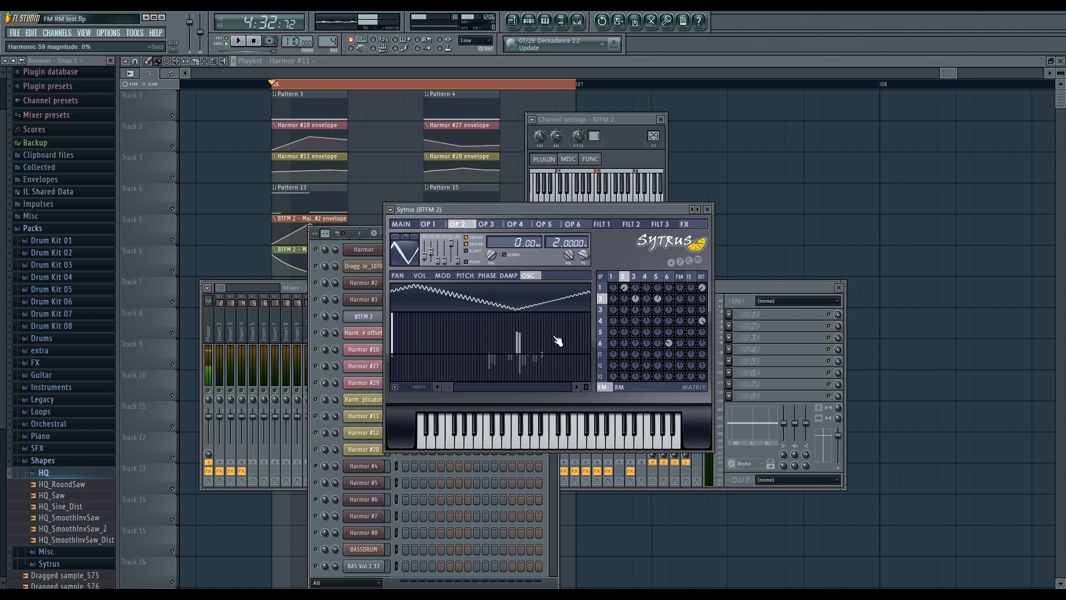
pyautogui.click(456, 330)
pyautogui.moveTo(436, 349); pyautogui.dragTo(436, 371)
# Compare the oscillator waveforms of operators 3 to 6 and return to operator 2.
pyautogui.click(645, 276)
pyautogui.click(634, 276)
pyautogui.click(656, 277)
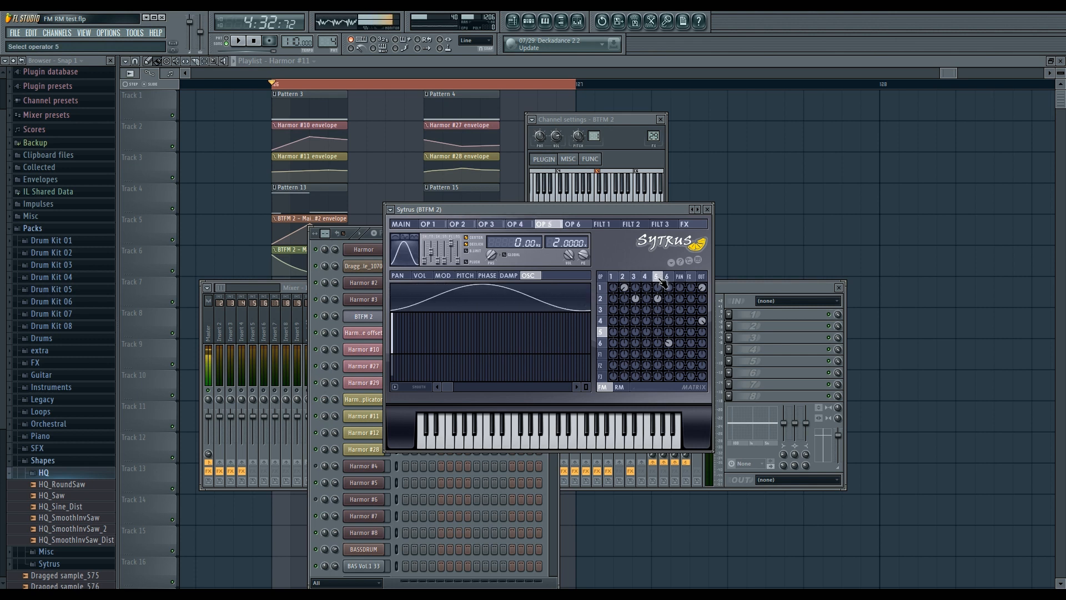
pyautogui.click(667, 276)
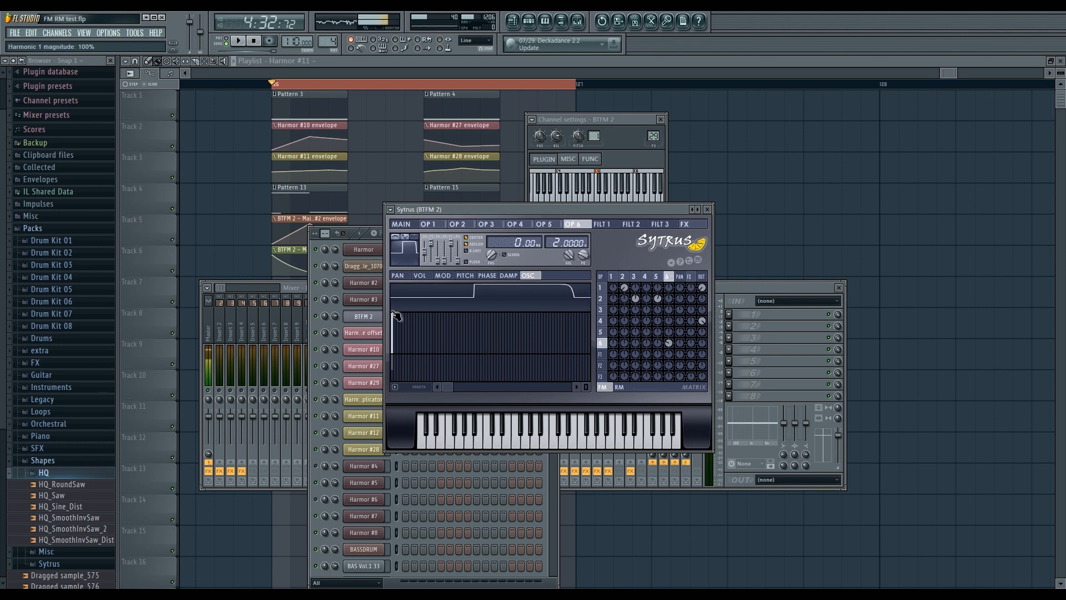
pyautogui.click(644, 276)
pyautogui.click(622, 276)
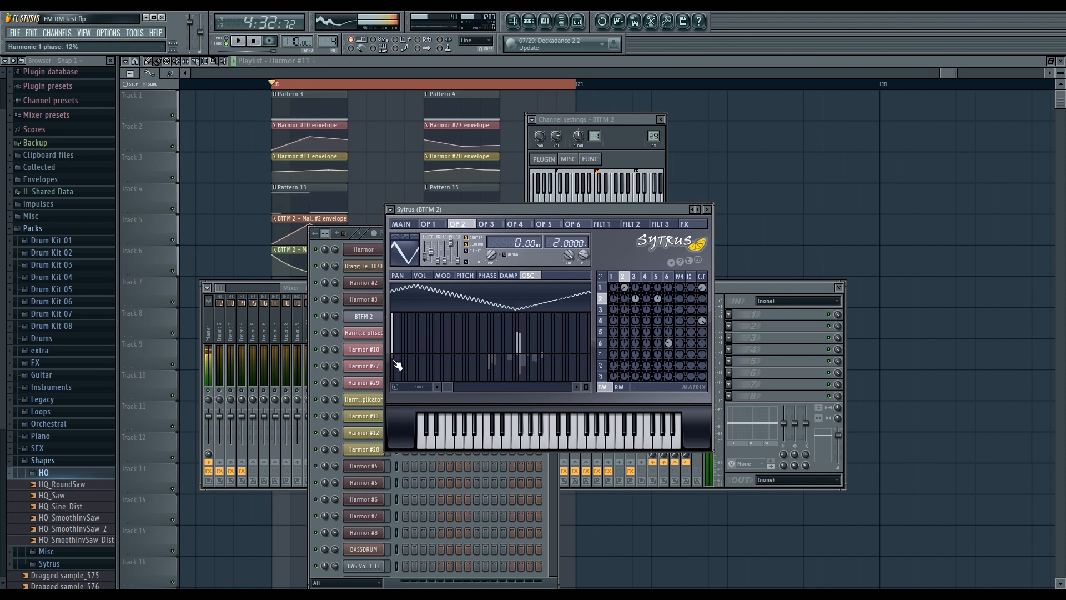
# Slightly shift the phase of operator 2's first harmonic and audition the sound before and after the change.
pyautogui.press('space')
pyautogui.moveTo(394, 361)
pyautogui.mouseDown()
pyautogui.moveTo(394, 379)
pyautogui.moveTo(397, 362)
pyautogui.mouseUp()
pyautogui.press('space')
pyautogui.press('space')
pyautogui.press('space')
pyautogui.press('space')
pyautogui.press('space')
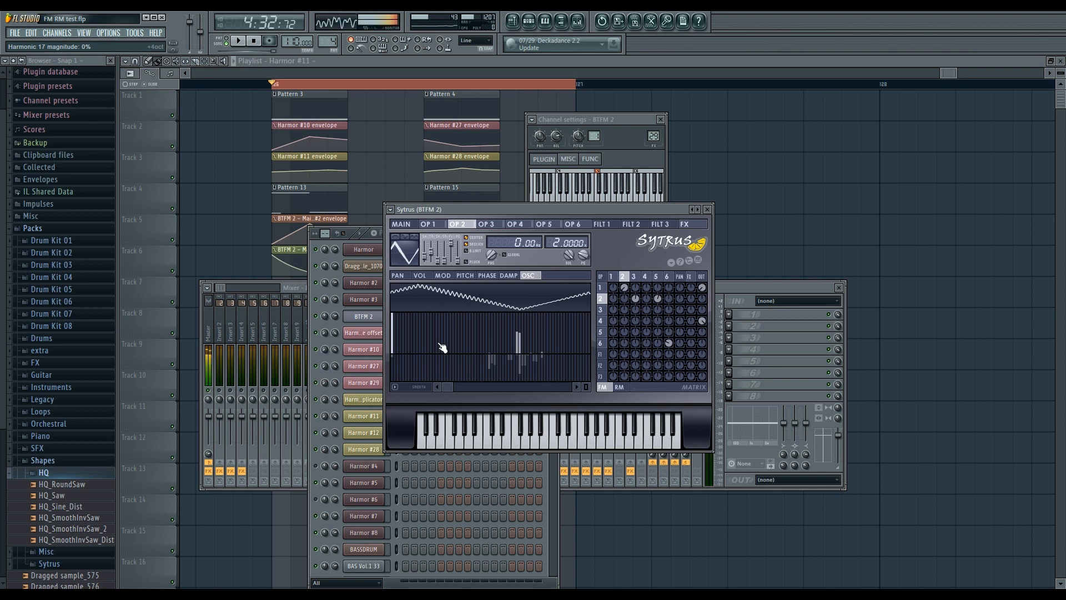
# Compare the oscillator waveforms and harmonics of operators 2 and 3.
pyautogui.click(634, 277)
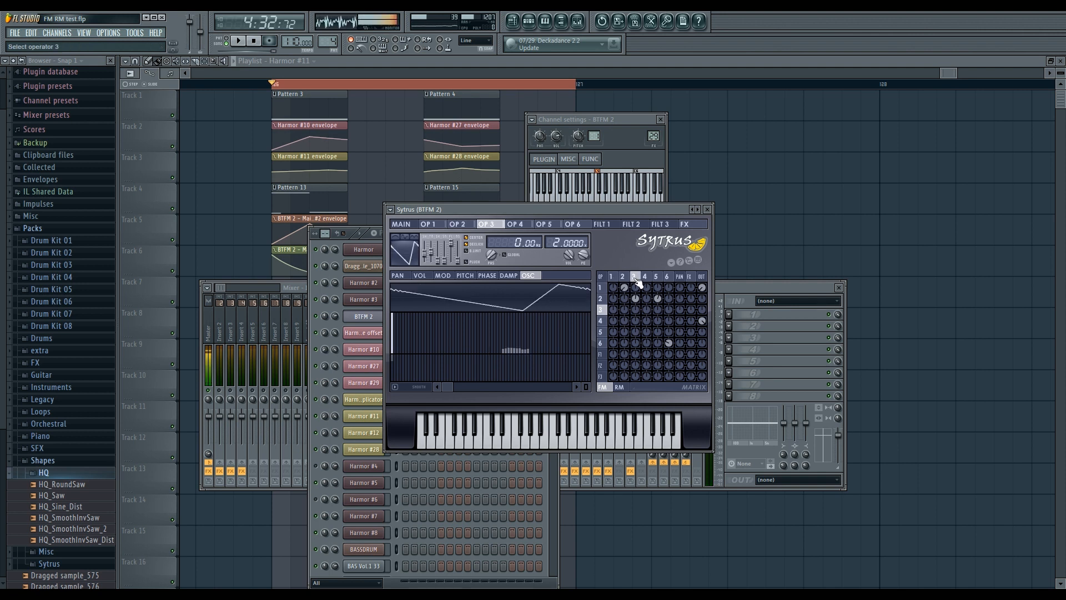
pyautogui.click(624, 278)
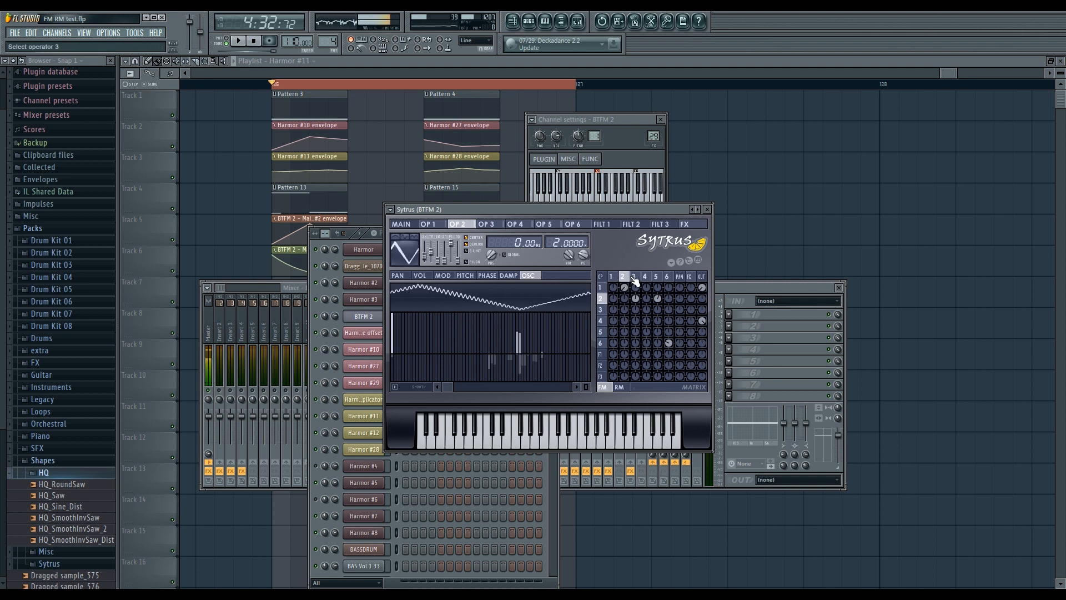
pyautogui.click(635, 278)
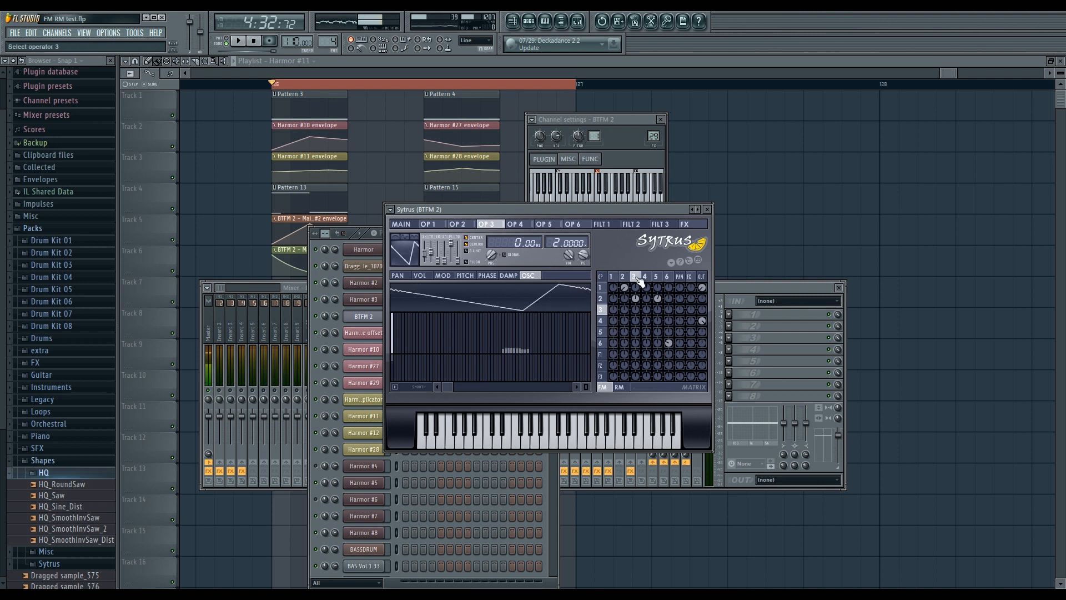
pyautogui.click(624, 277)
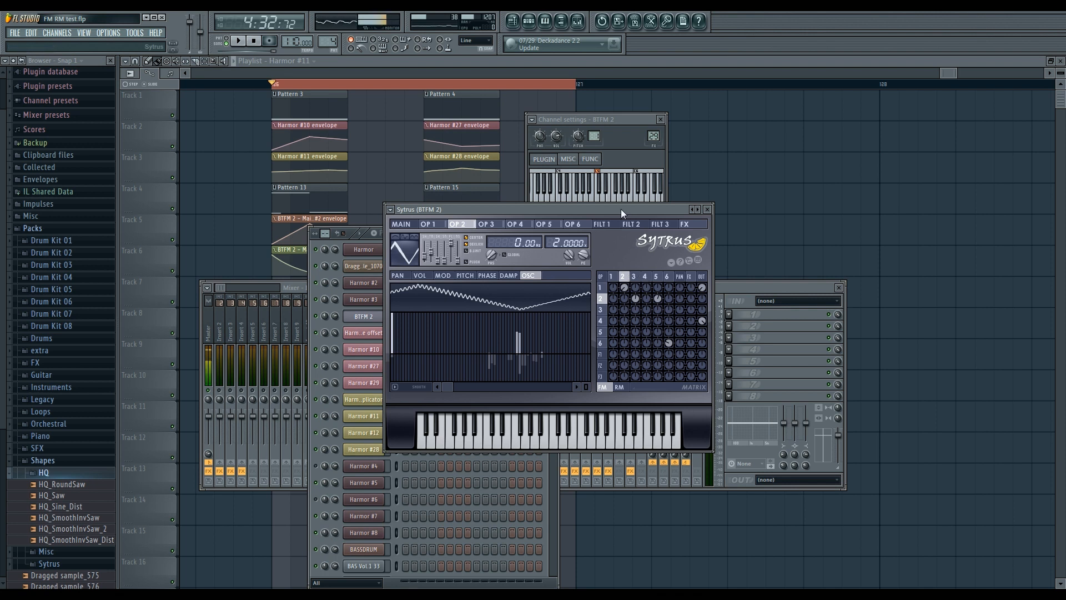
pyautogui.moveTo(621, 208); pyautogui.dragTo(601, 212)
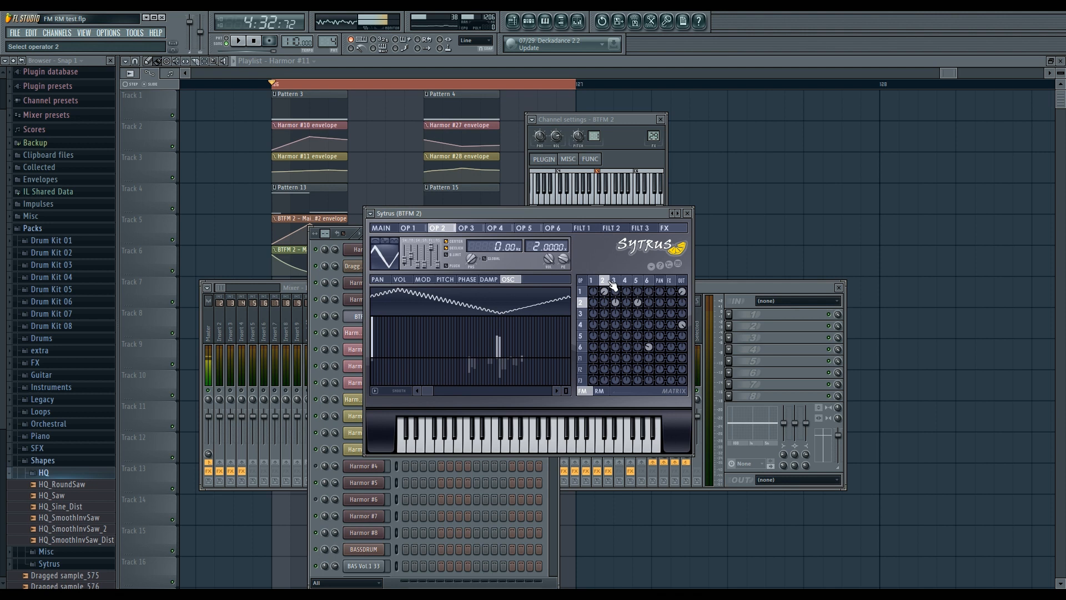
pyautogui.click(616, 281)
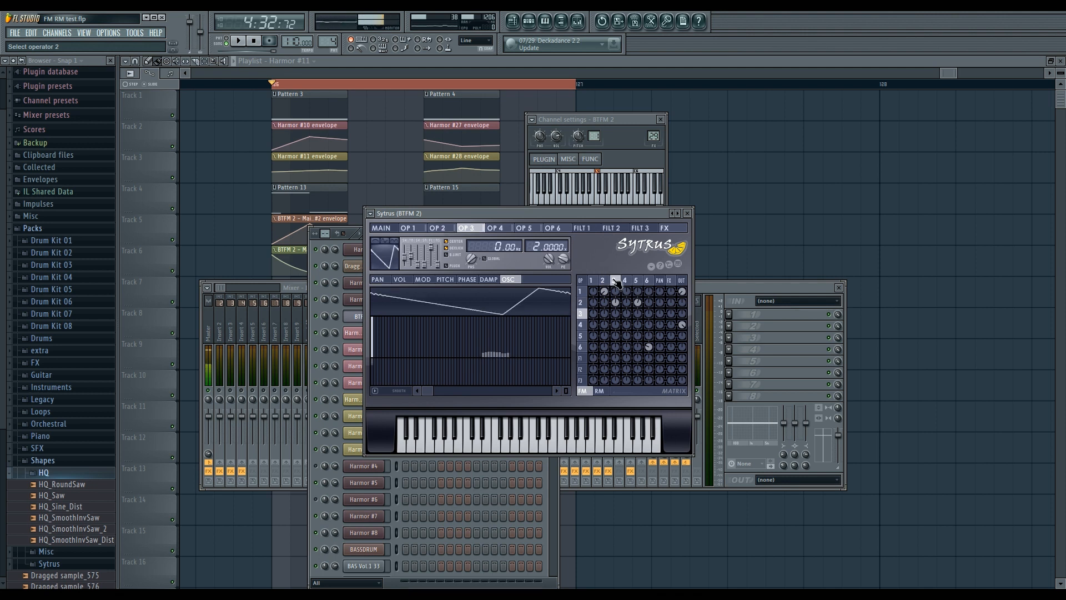
pyautogui.click(612, 281)
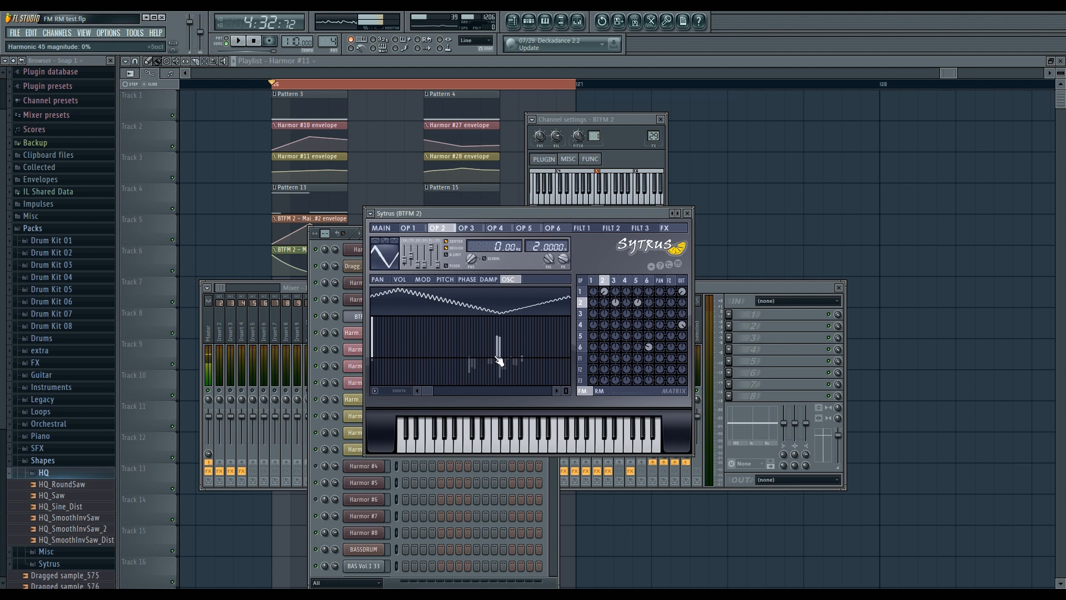
# Try an extra middle harmonic in operator 2 and a higher frequency ratio for operator 3, and restore both.
pyautogui.click(614, 280)
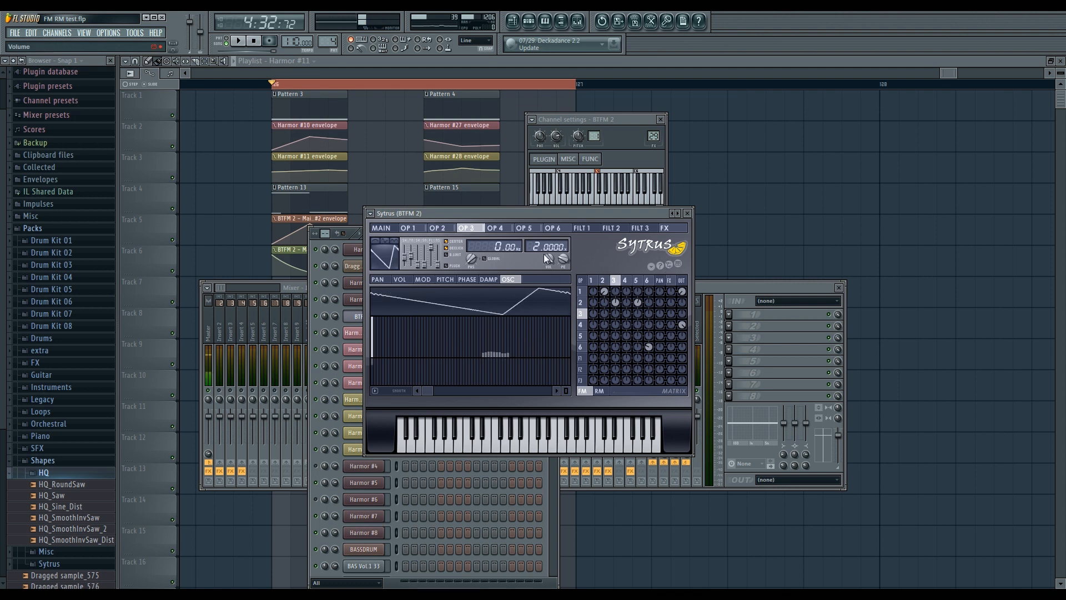
pyautogui.click(603, 280)
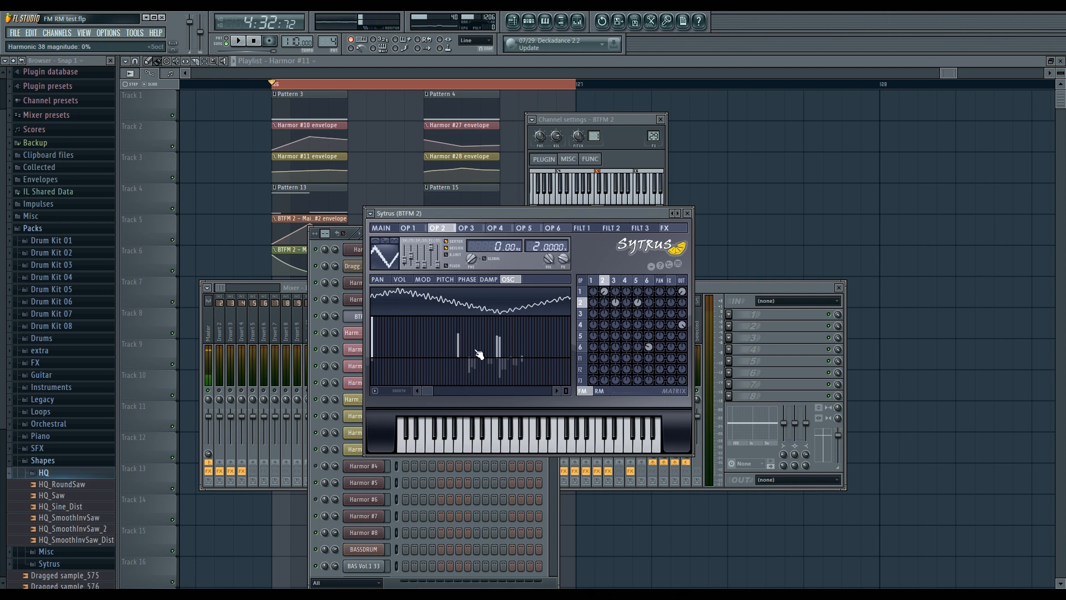
pyautogui.click(615, 283)
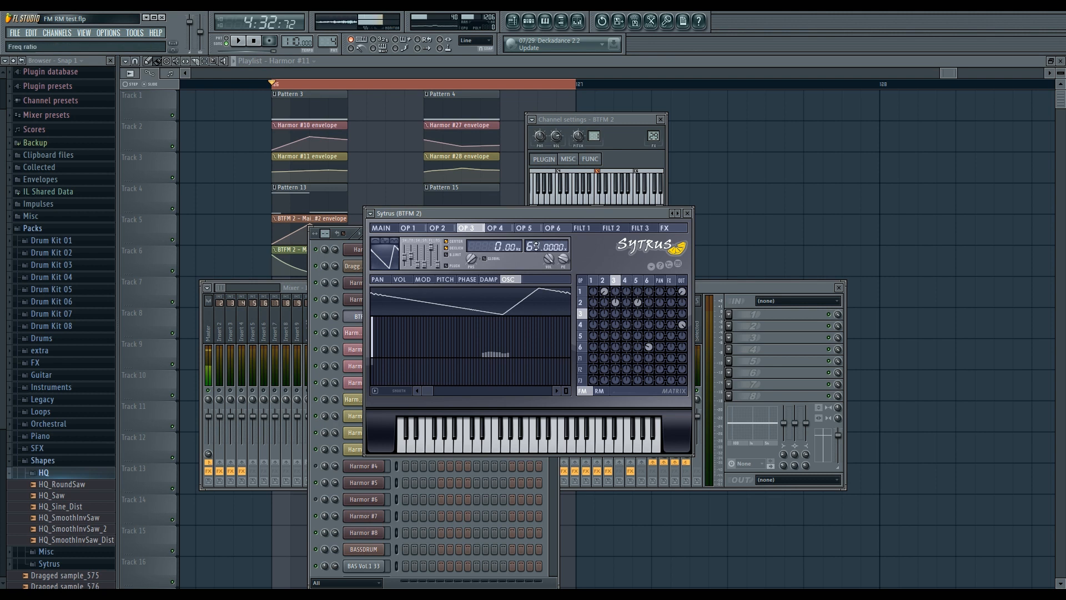
pyautogui.click(603, 281)
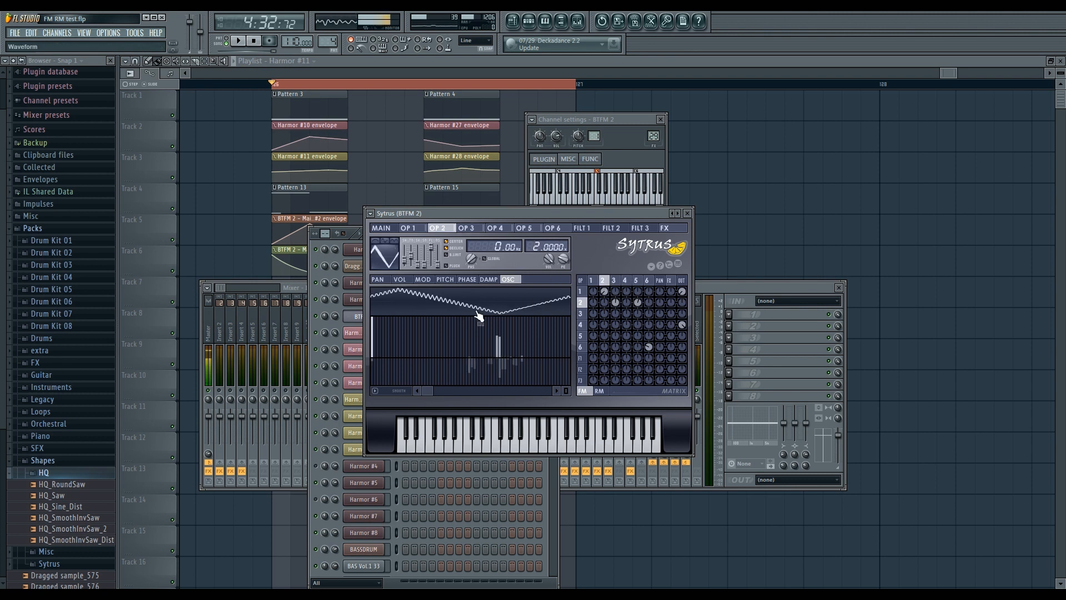
pyautogui.click(614, 280)
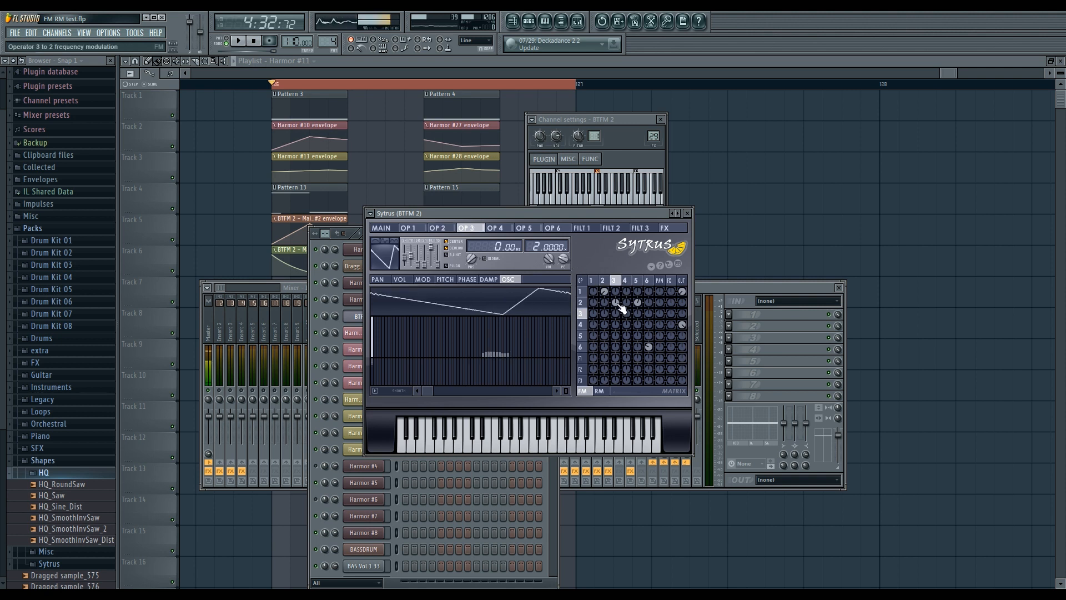
# Try different phases for operator 3's first harmonic and audition the sound.
pyautogui.moveTo(621, 308); pyautogui.dragTo(621, 298)
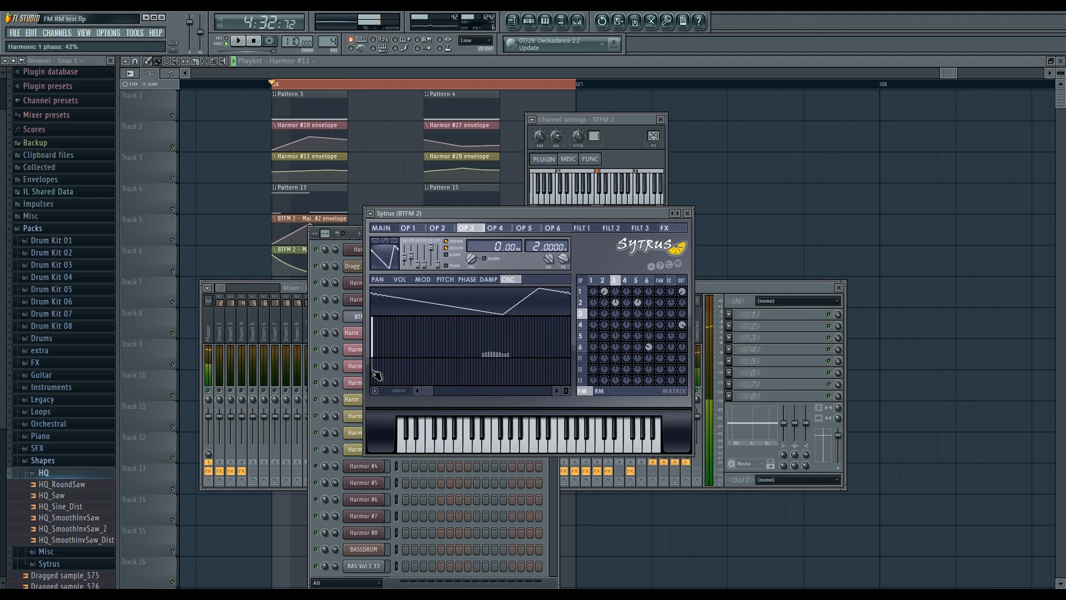
pyautogui.moveTo(377, 376)
pyautogui.mouseDown()
pyautogui.moveTo(377, 384)
pyautogui.moveTo(376, 367)
pyautogui.moveTo(375, 382)
pyautogui.mouseUp()
pyautogui.press('space')
pyautogui.press('space')
pyautogui.press('space')
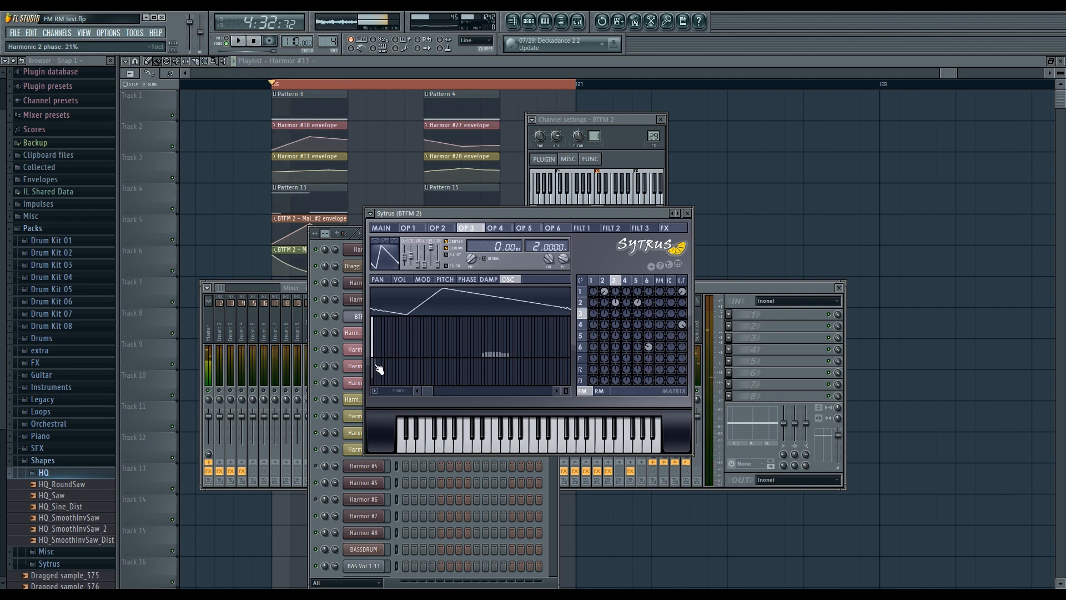
pyautogui.moveTo(375, 369); pyautogui.dragTo(378, 372)
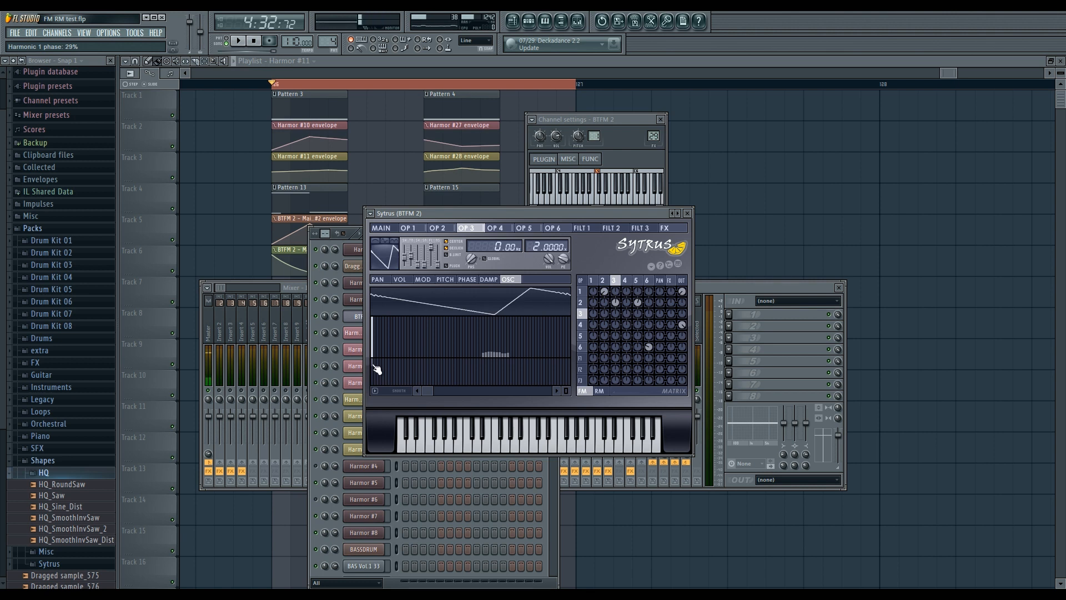
# Try a rising Mod X curve for operator 3's phase, audition it and flatten the curve again.
pyautogui.moveTo(483, 214)
pyautogui.mouseDown()
pyautogui.moveTo(554, 241)
pyautogui.moveTo(510, 186)
pyautogui.moveTo(500, 208)
pyautogui.moveTo(488, 201)
pyautogui.mouseUp()
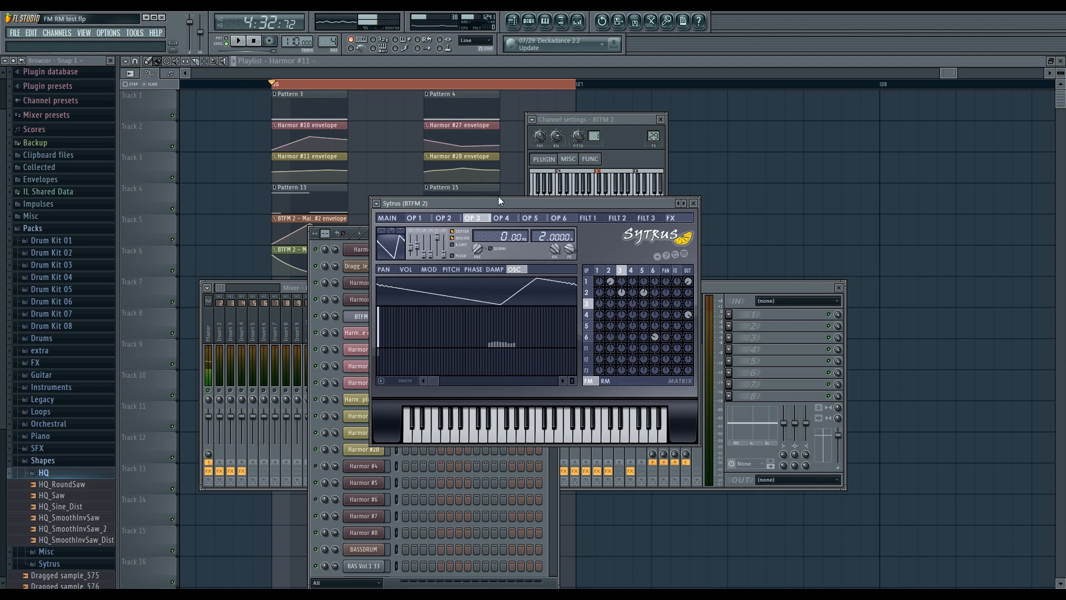
pyautogui.click(470, 269)
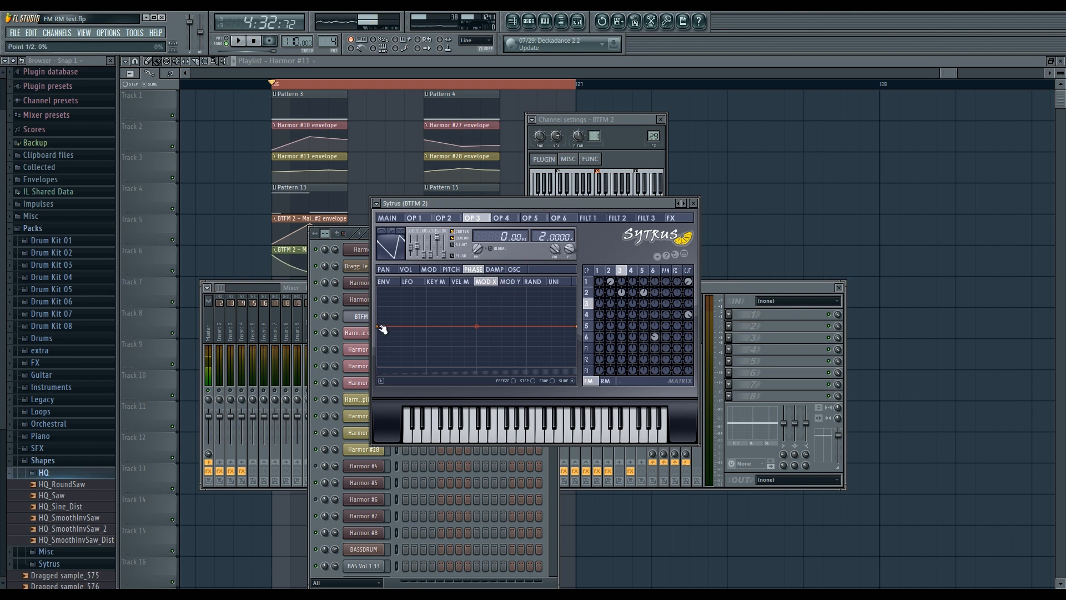
pyautogui.moveTo(379, 326); pyautogui.dragTo(378, 369)
pyautogui.moveTo(577, 327); pyautogui.dragTo(576, 285)
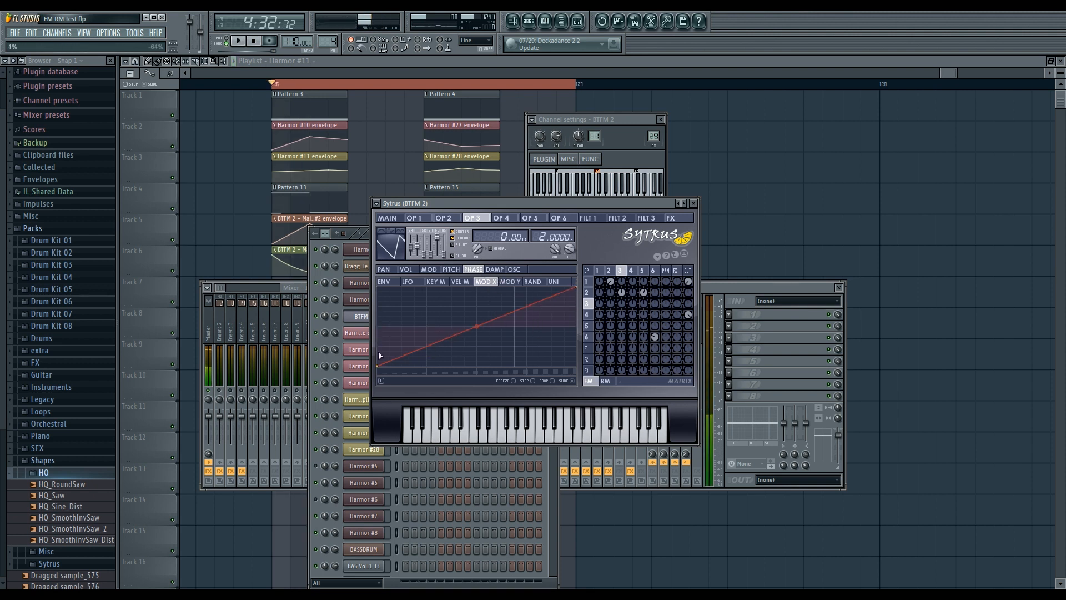
pyautogui.press('space')
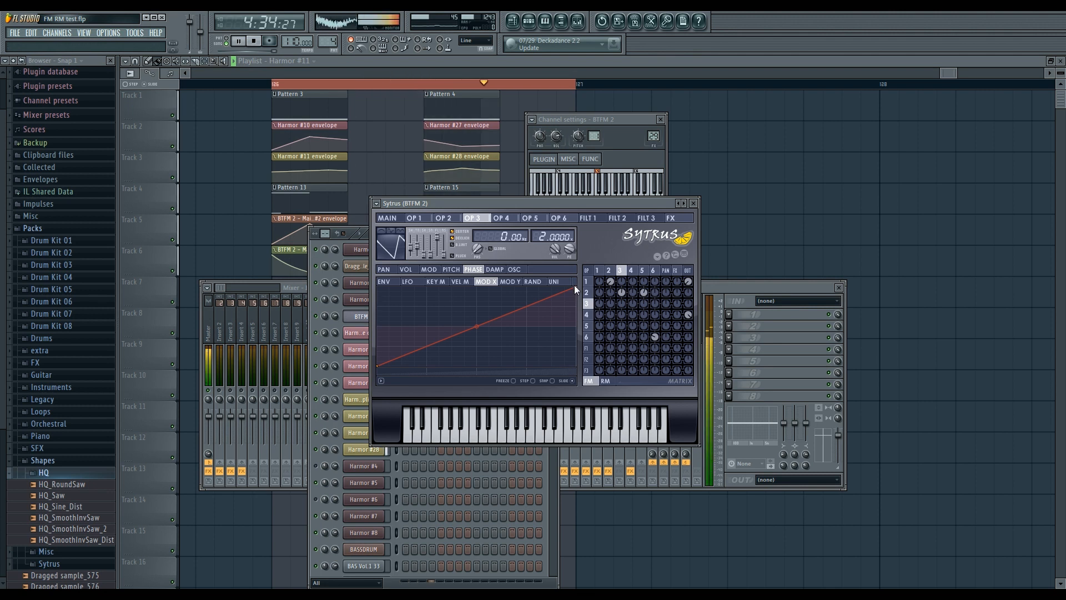
pyautogui.press('space')
pyautogui.moveTo(576, 286); pyautogui.dragTo(579, 327)
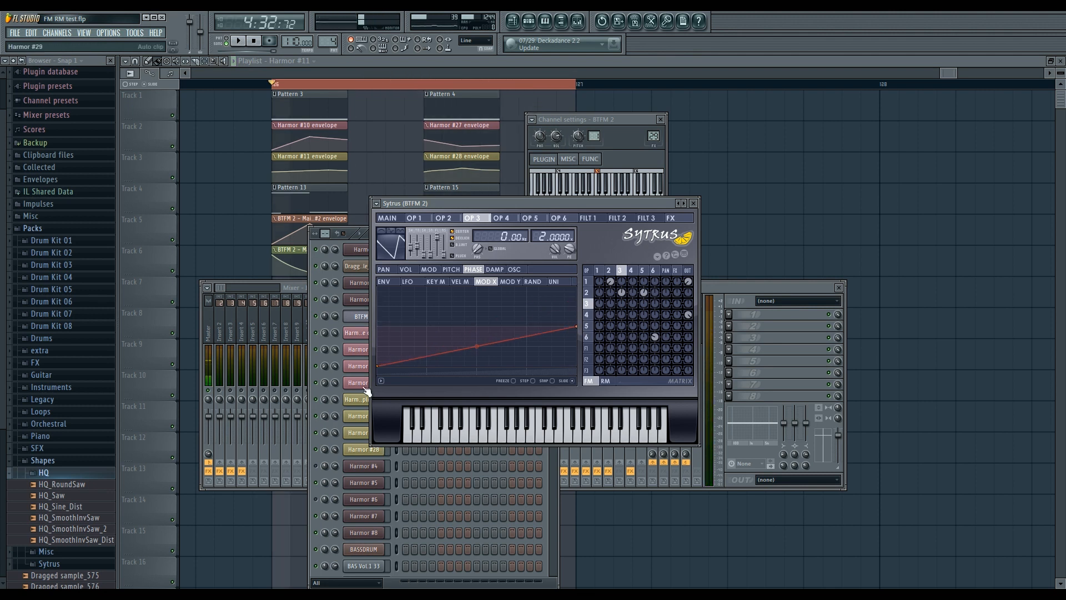
pyautogui.moveTo(377, 366); pyautogui.dragTo(378, 326)
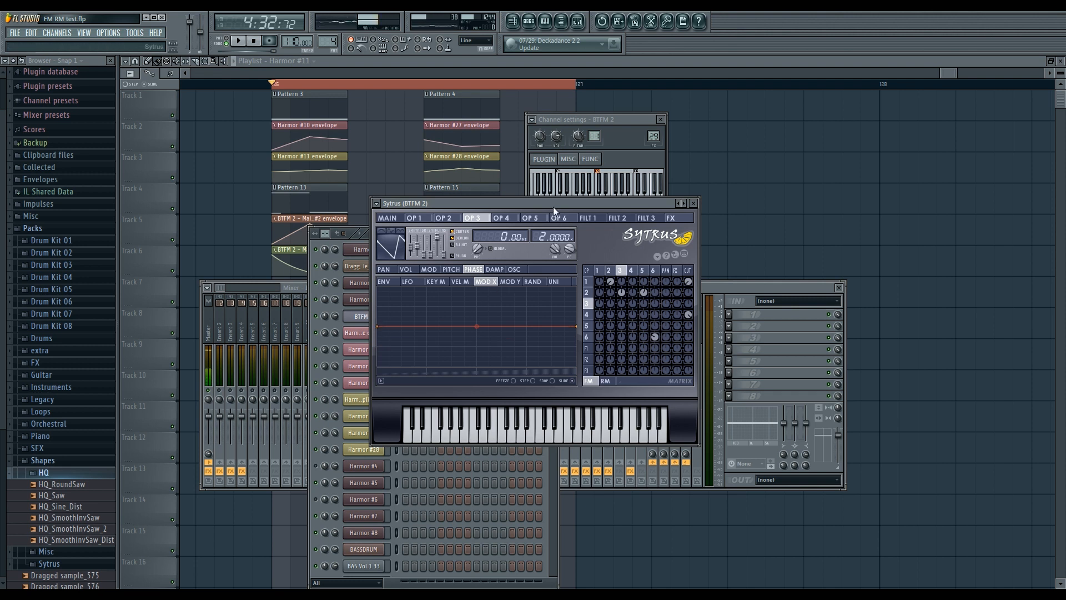
# Try operator 3's phase offset and readjust the phase of its first harmonic in the oscillator.
pyautogui.click(514, 270)
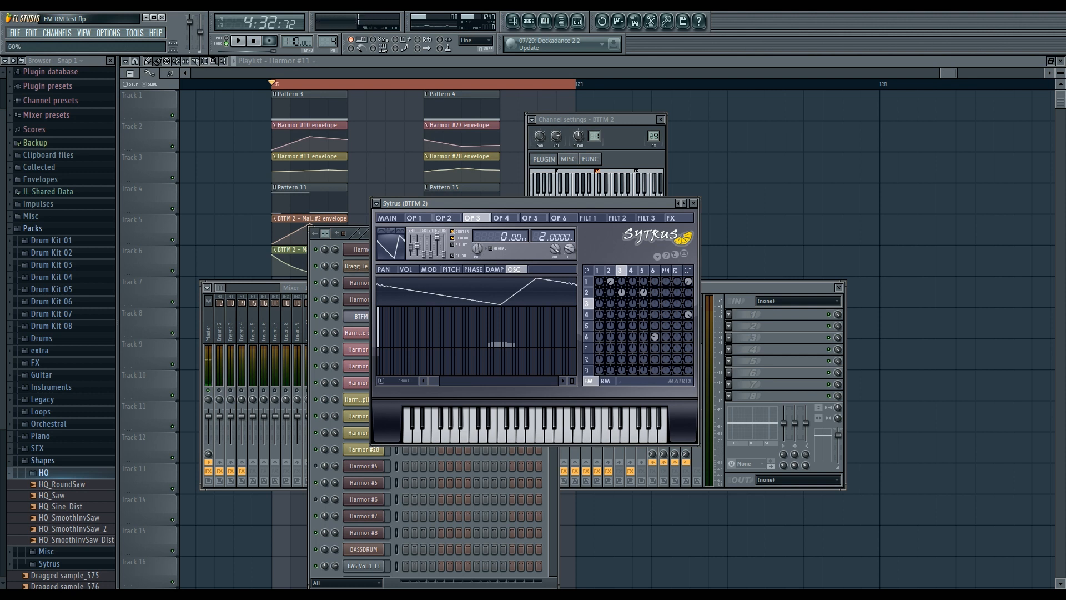
pyautogui.moveTo(478, 251); pyautogui.dragTo(478, 232)
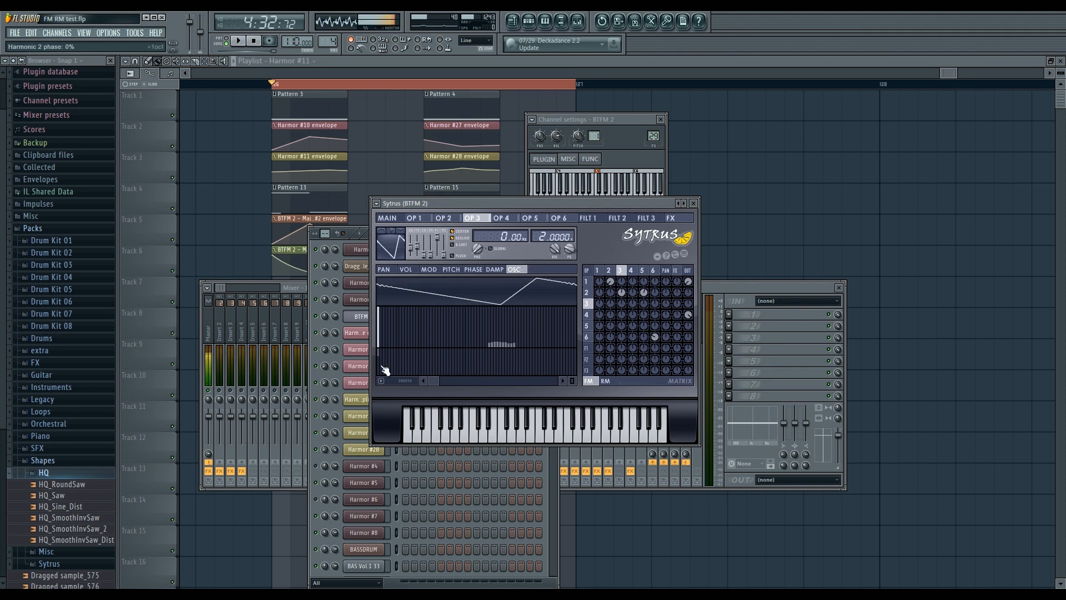
pyautogui.moveTo(383, 391); pyautogui.dragTo(385, 360)
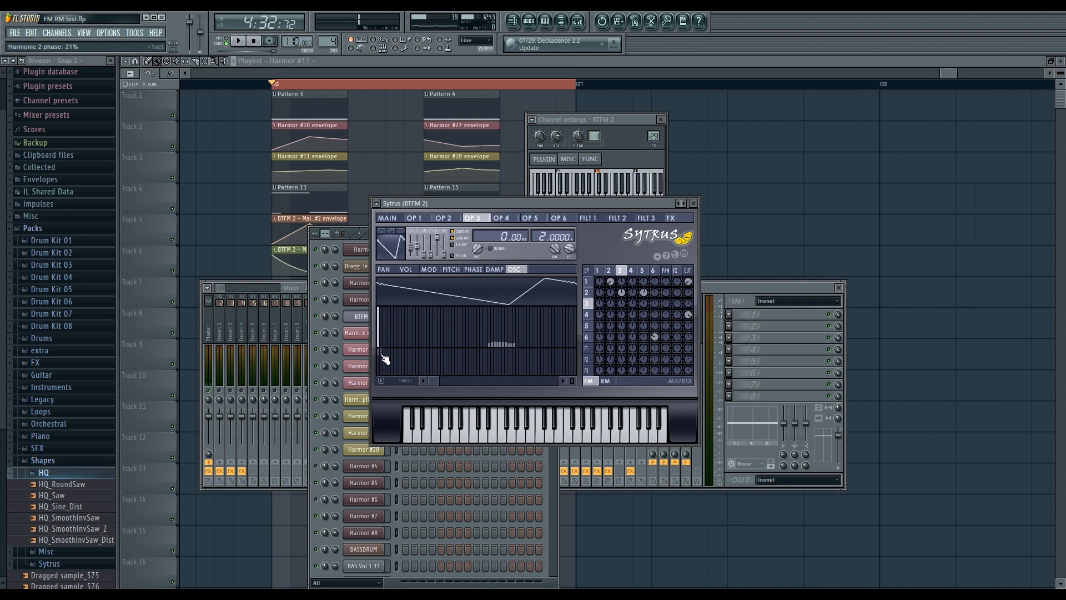
# Disable the modulation of operator 2 by operators 5 and 3 in the FM matrix and audition the sound.
pyautogui.click(642, 271)
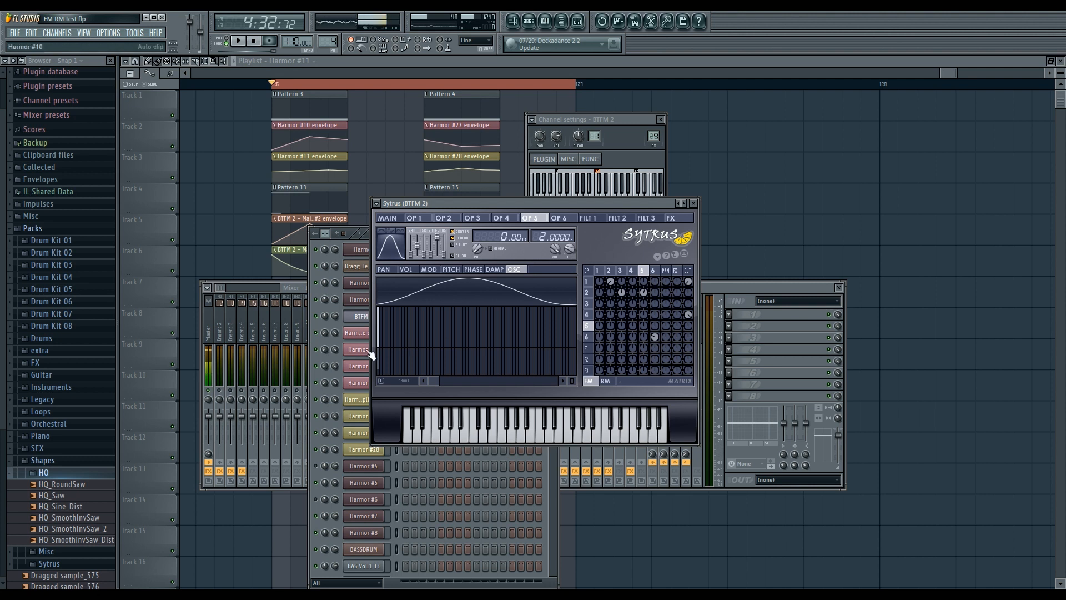
pyautogui.click(655, 271)
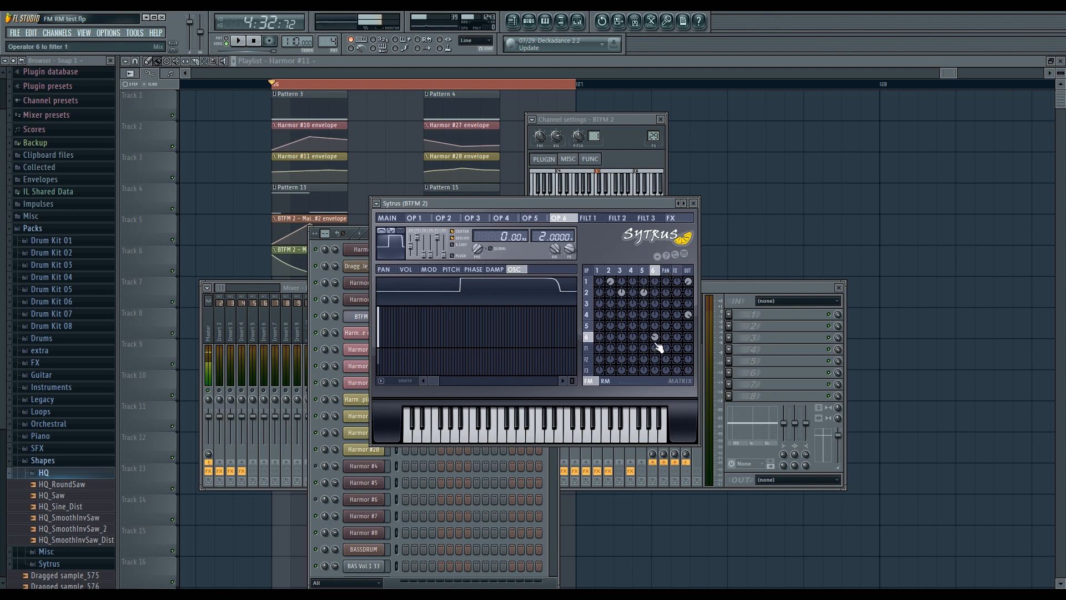
pyautogui.rightClick(645, 295)
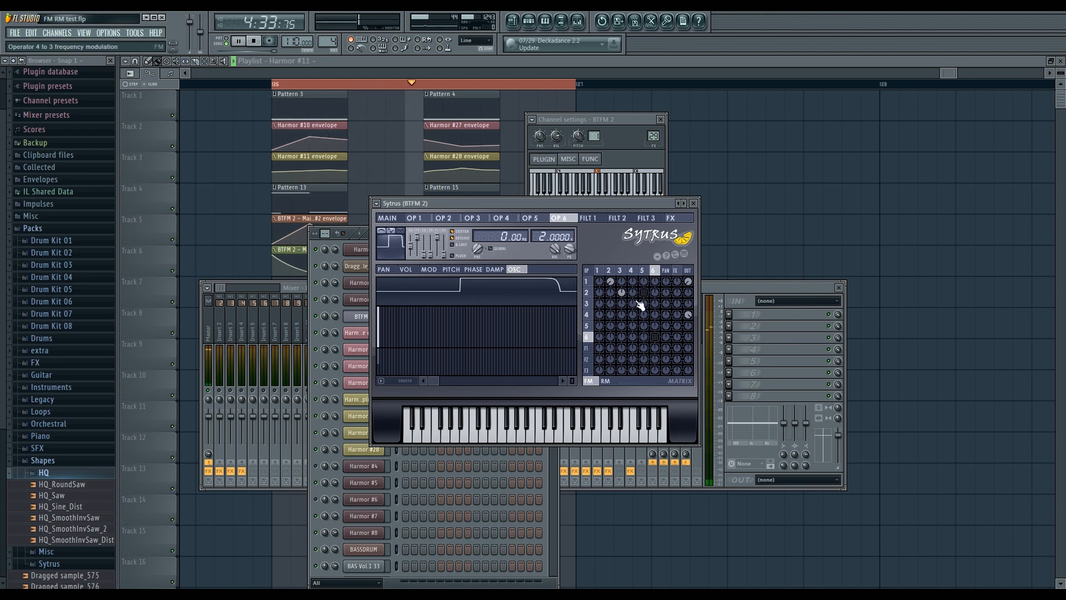
pyautogui.rightClick(623, 292)
pyautogui.press('space')
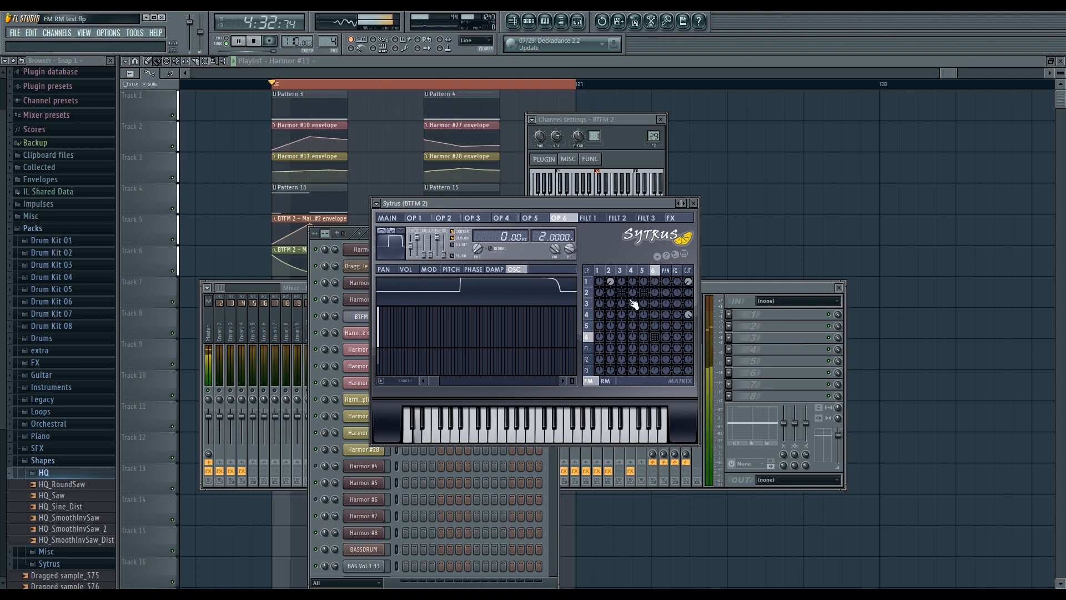
# Show operator 2's oscillator, disable operator 4's direct output in the matrix and audition the sound.
pyautogui.click(610, 271)
pyautogui.press('space')
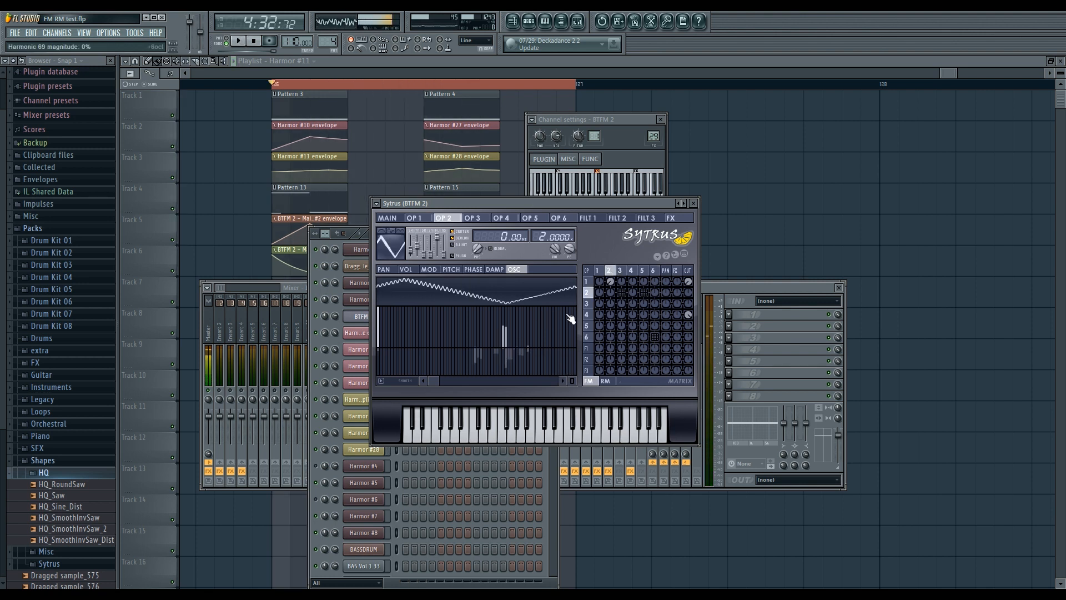
pyautogui.rightClick(688, 314)
pyautogui.press('space')
pyautogui.press('space')
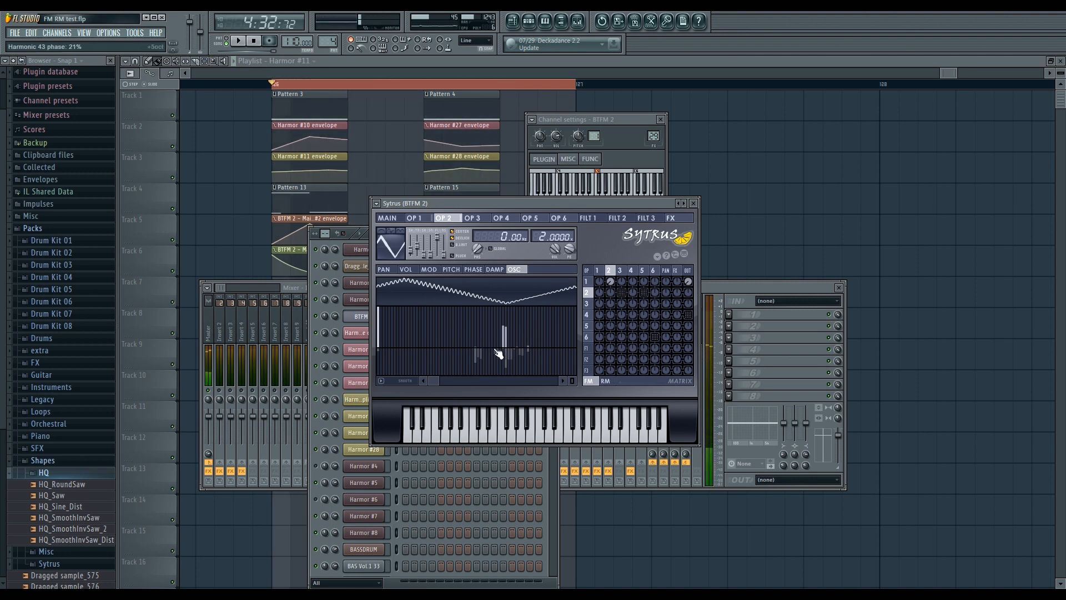
# Check the mixer's Master track and its Maximus effects while auditioning the sound.
pyautogui.click(727, 281)
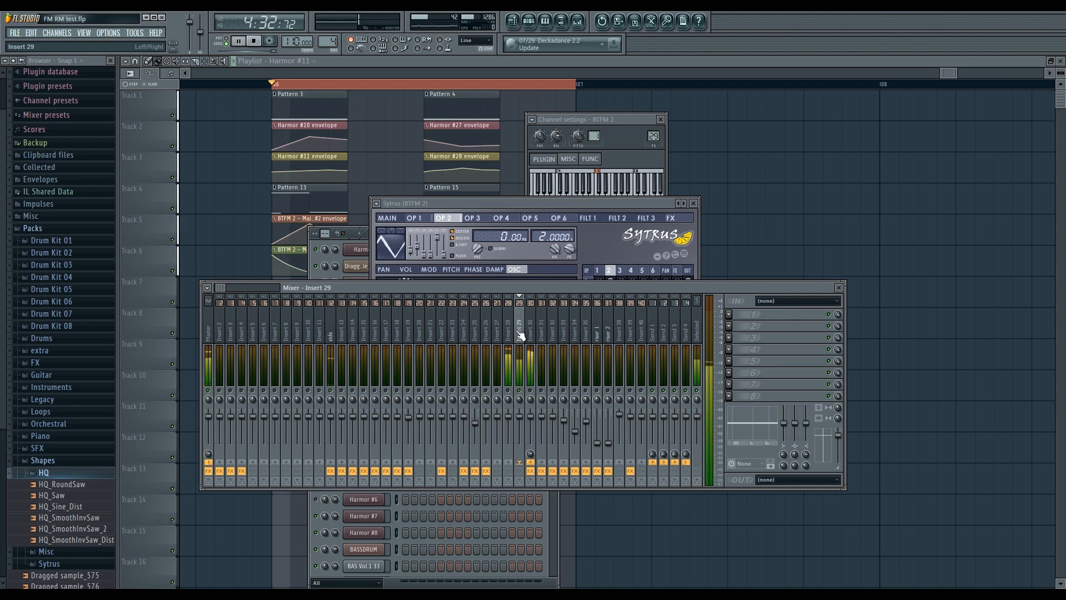
pyautogui.click(209, 332)
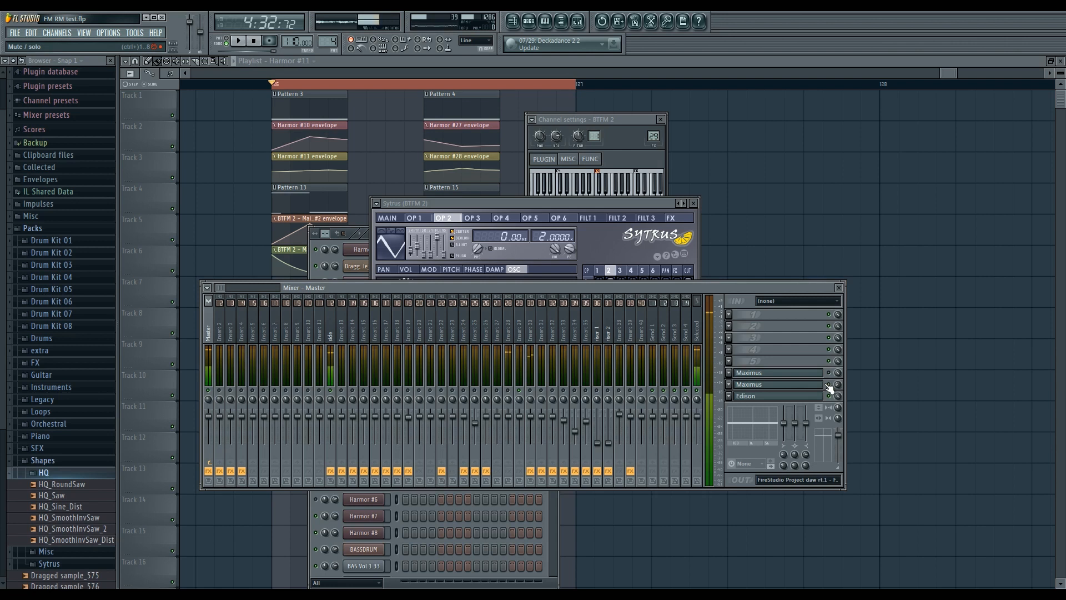
pyautogui.press('space')
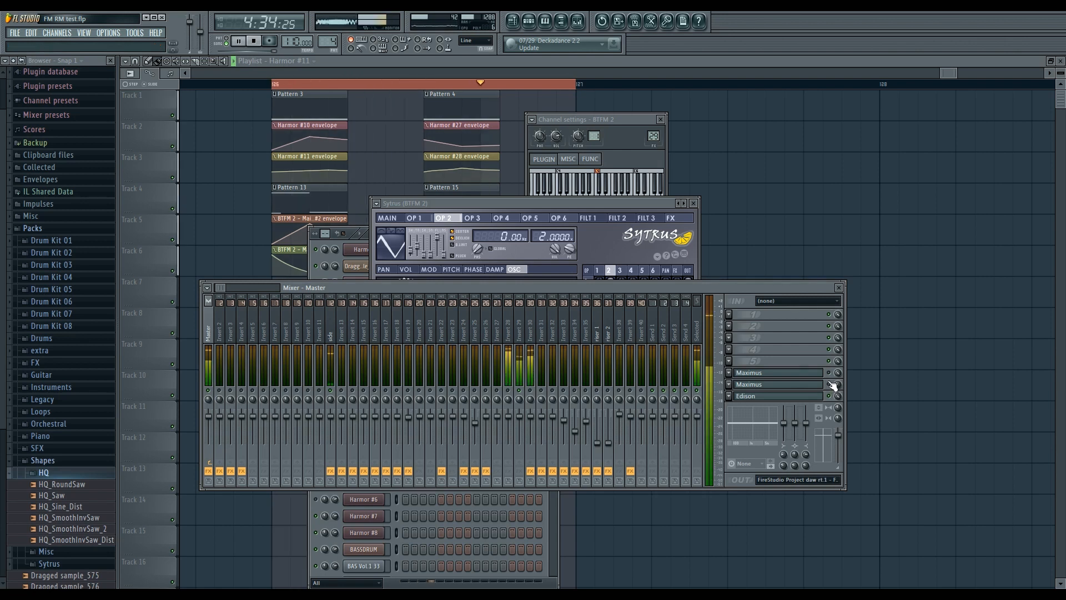
pyautogui.press('space')
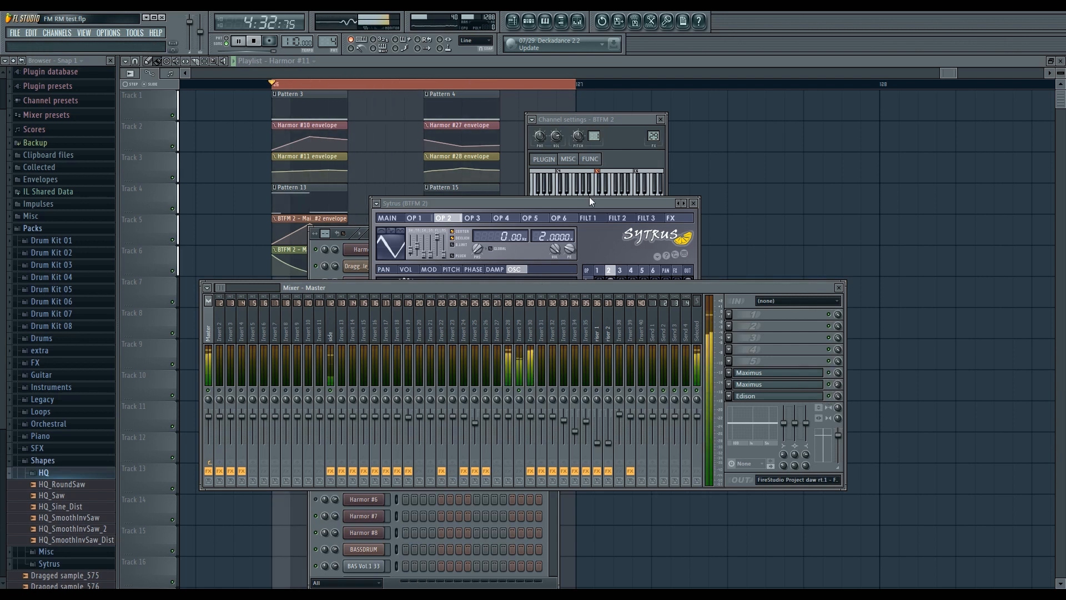
# Return to the Sytrus window, re-enable operator 3's modulation of operator 2 and audition the sound.
pyautogui.press('space')
pyautogui.click(588, 201)
pyautogui.press('space')
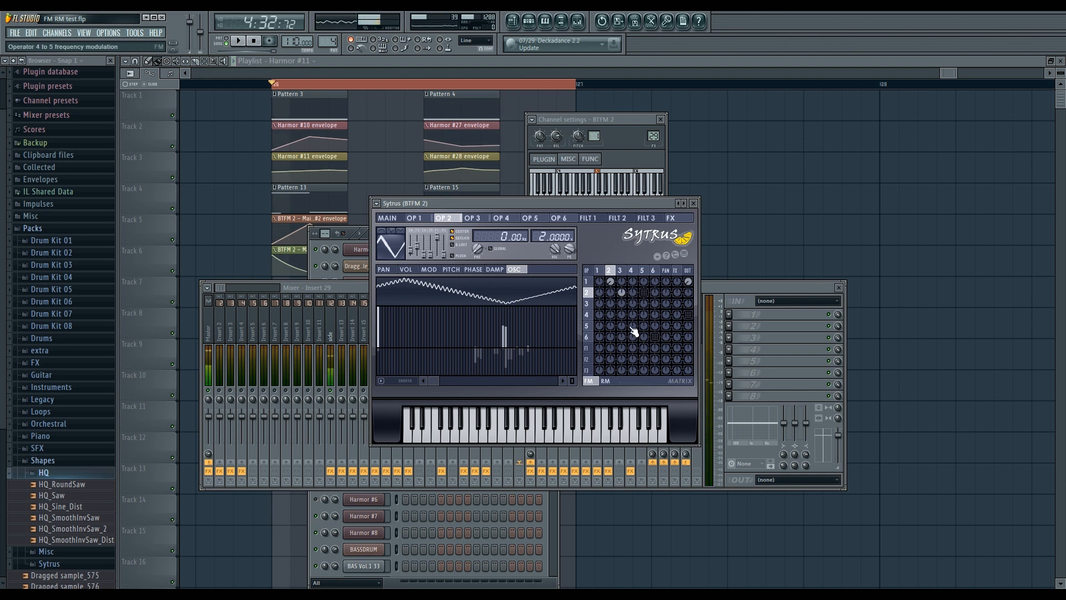
# Compare operators 3 and 2, re-enable operator 5's modulation of operator 2 in the FM matrix and audition the sound.
pyautogui.click(621, 271)
pyautogui.click(609, 270)
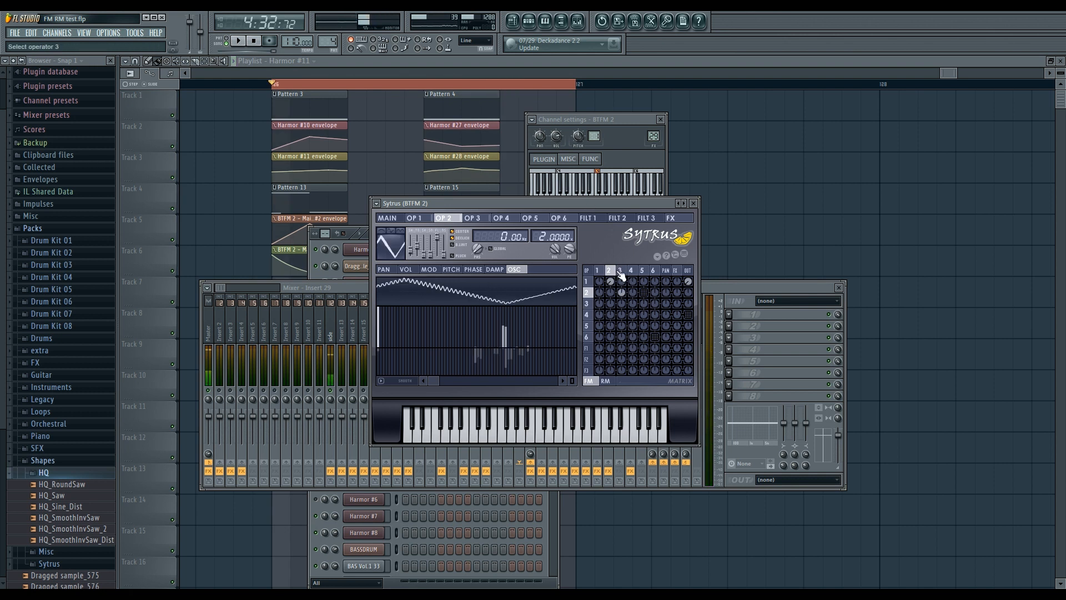
pyautogui.press('space')
pyautogui.press('space')
pyautogui.click(642, 270)
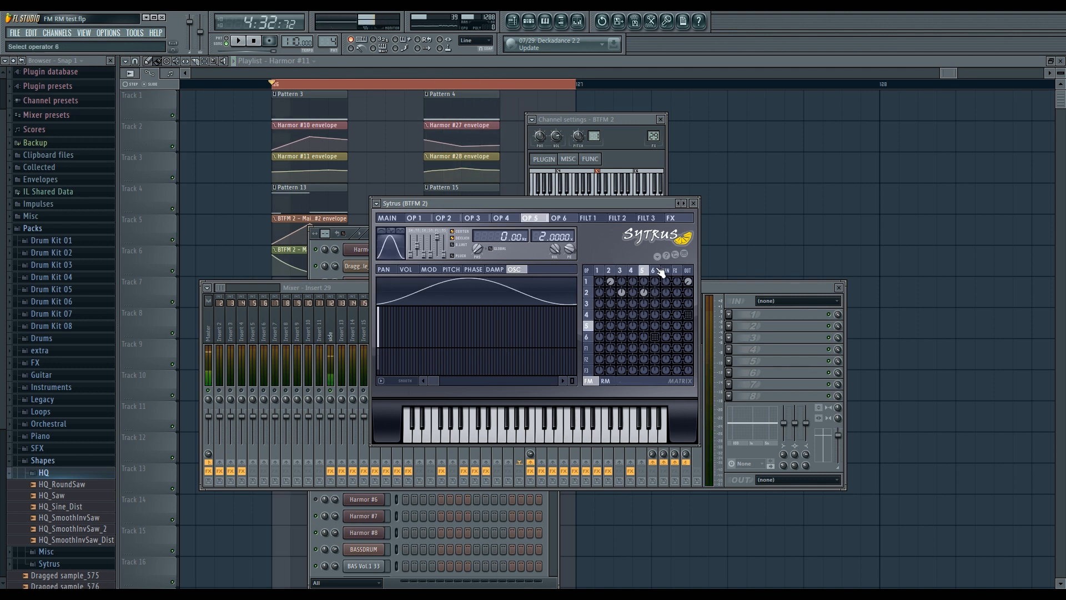
# Compare the oscillator shapes of operators 3, 5 and 2.
pyautogui.click(619, 270)
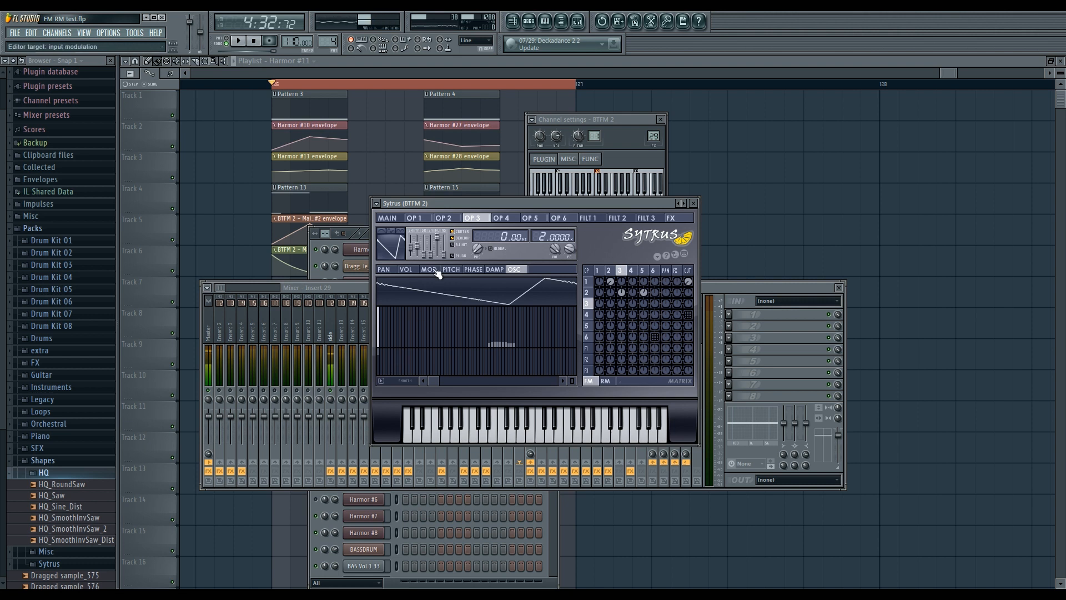
pyautogui.click(643, 271)
pyautogui.click(621, 271)
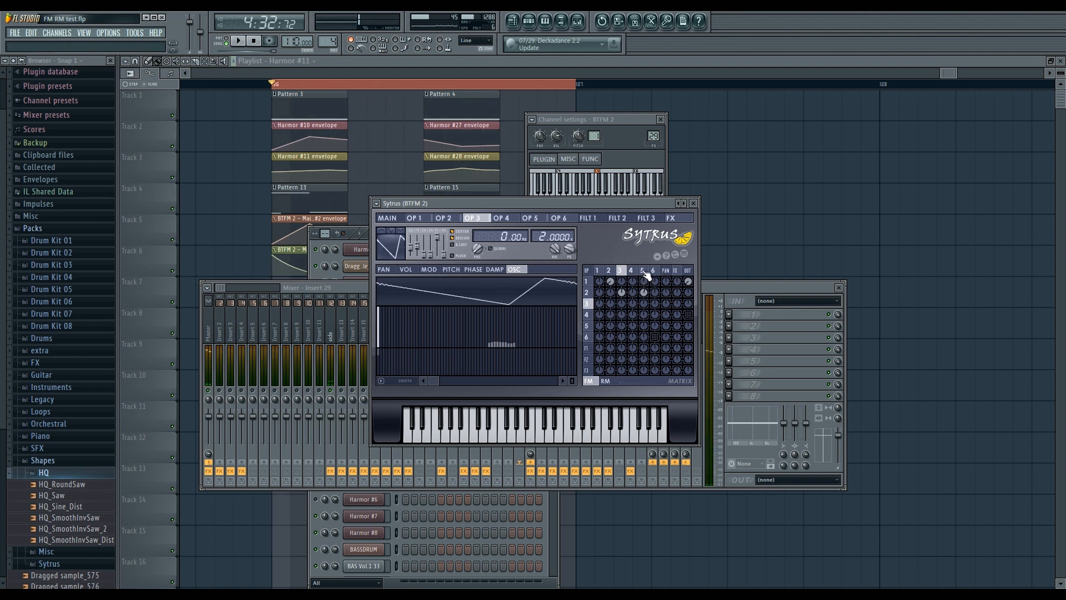
pyautogui.click(609, 271)
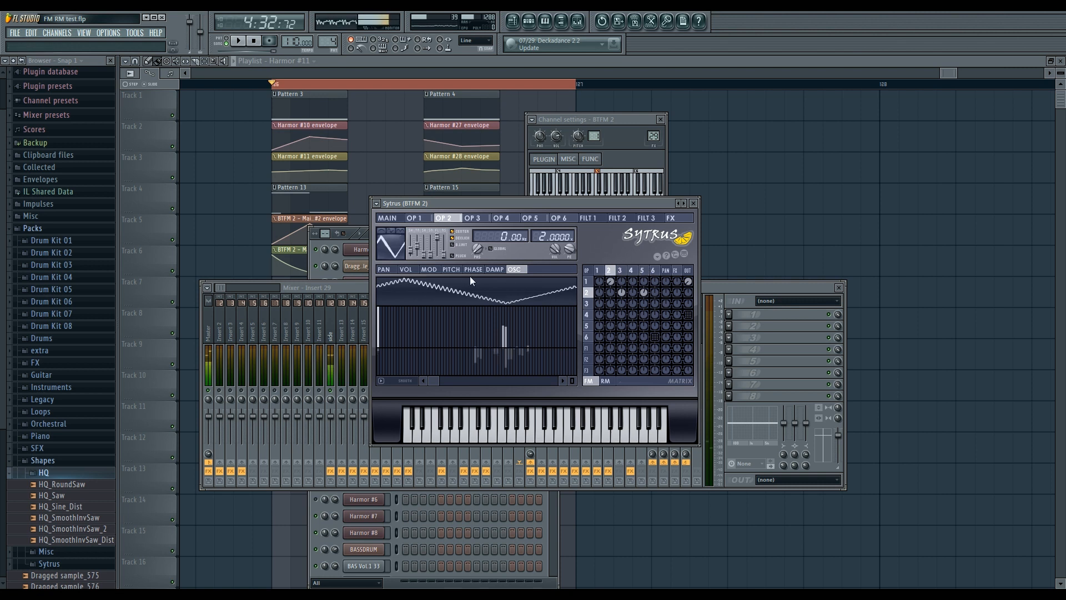
# Examine operator 2's modulation mapping and the volume mappings of operators 3, 4 and 5 for Mod X and Mod Y.
pyautogui.click(430, 270)
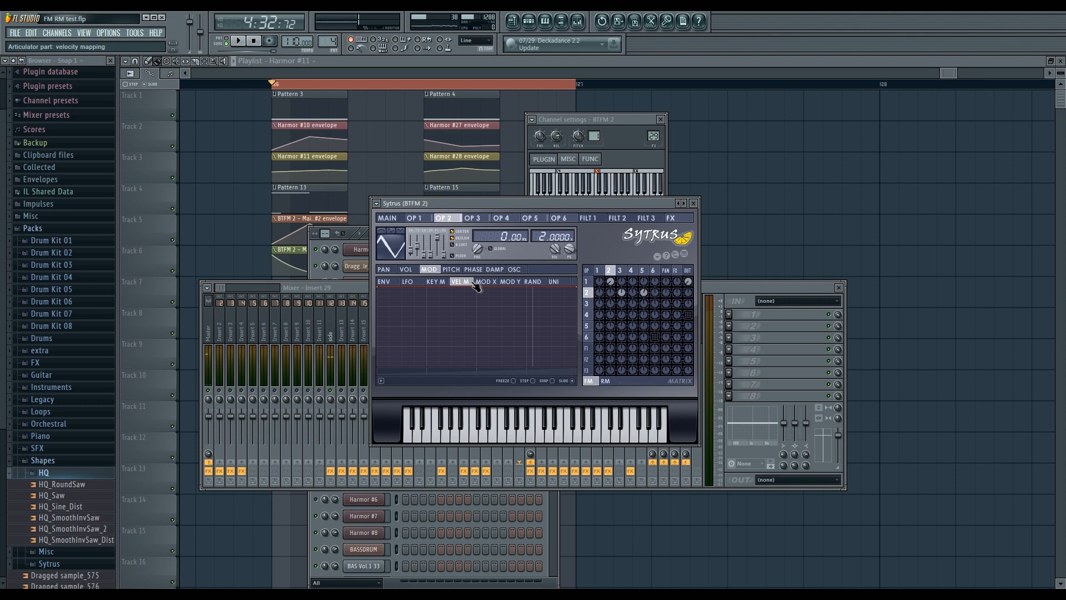
pyautogui.click(621, 270)
pyautogui.click(406, 269)
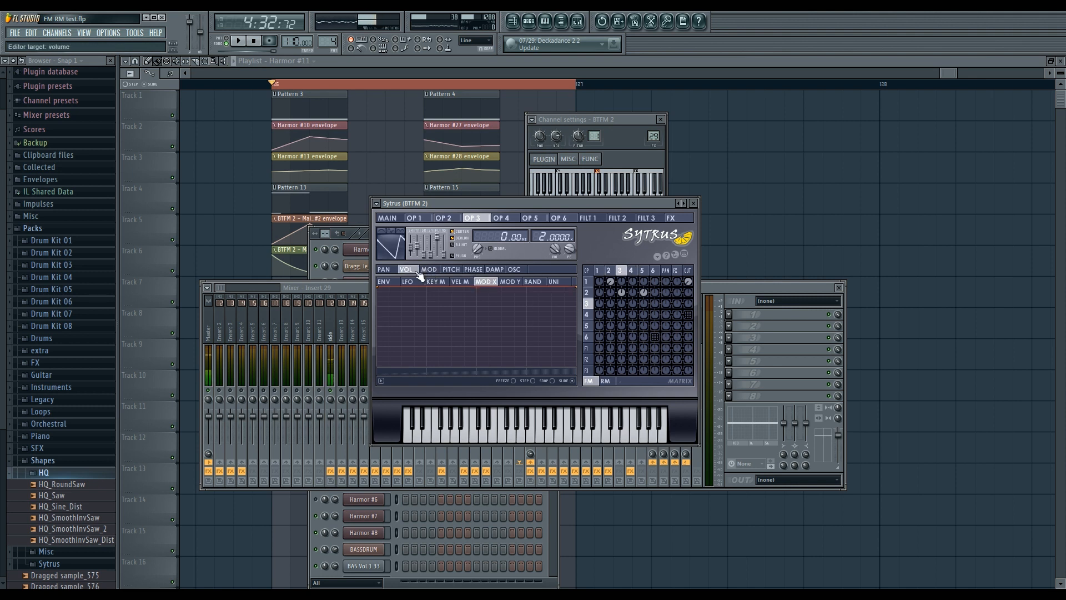
pyautogui.click(472, 283)
pyautogui.click(486, 282)
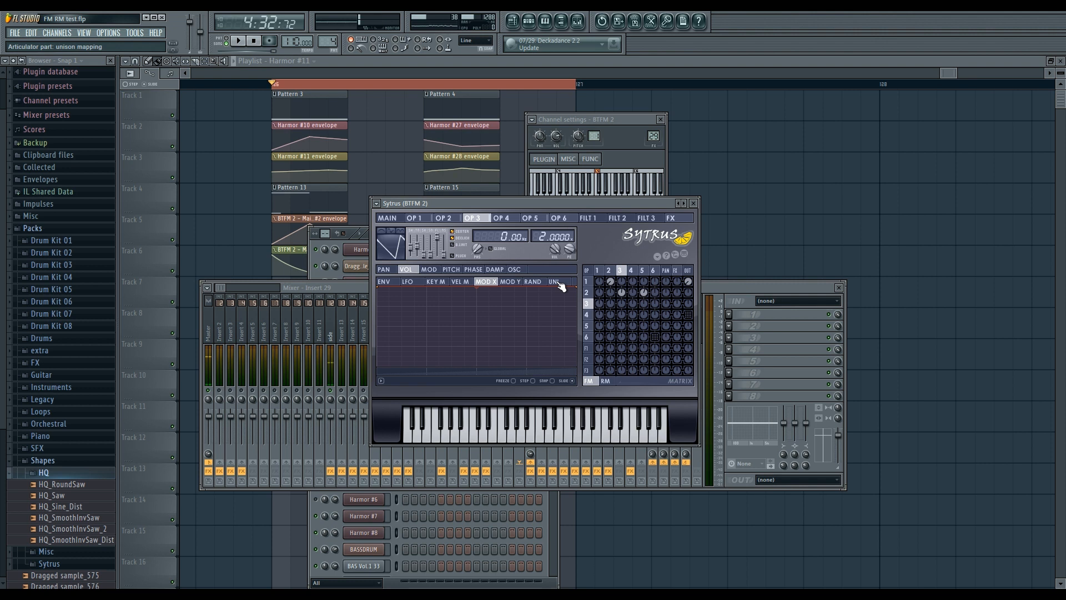
pyautogui.click(611, 270)
pyautogui.click(631, 270)
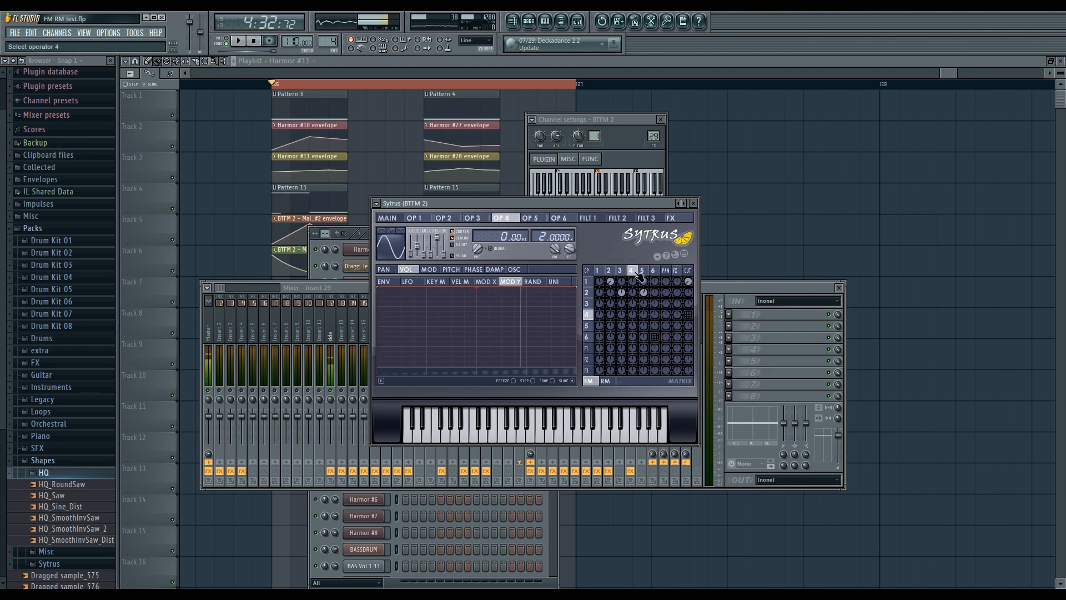
pyautogui.click(642, 271)
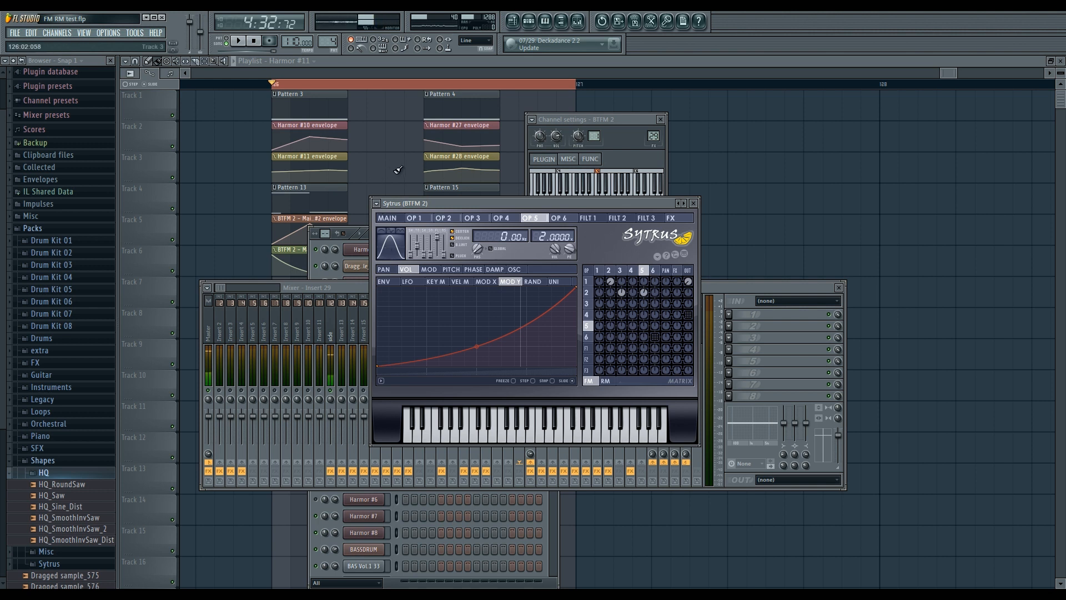
# Close the open windows and move Pattern 13, Pattern 15 and the four BTFM 2 envelope clips down one playlist track.
pyautogui.press('F12')
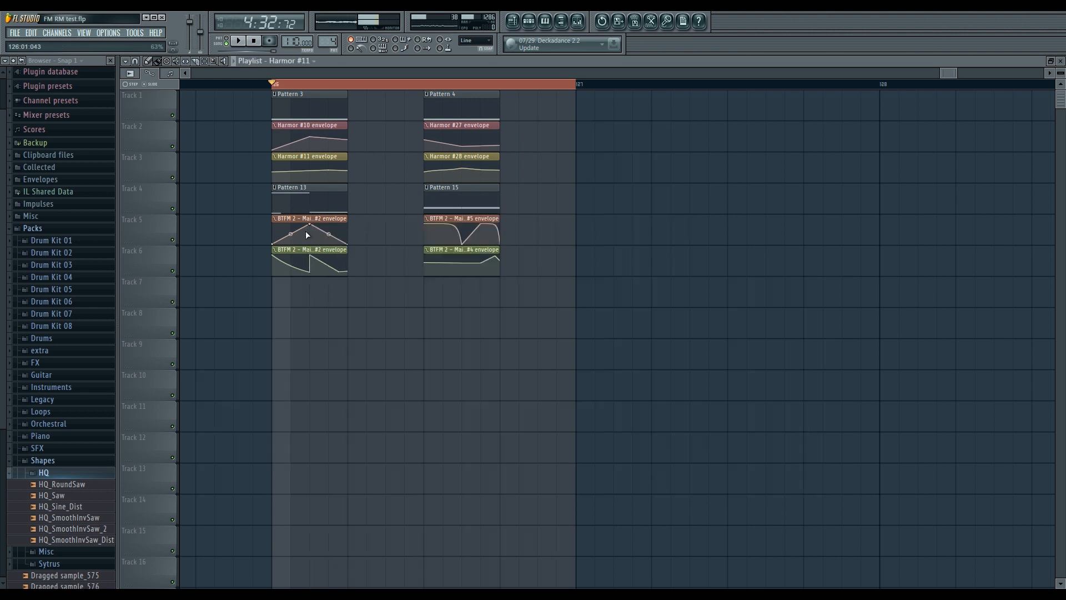
pyautogui.moveTo(256, 198); pyautogui.dragTo(523, 253)
pyautogui.moveTo(462, 199); pyautogui.dragTo(465, 229)
pyautogui.click(563, 251)
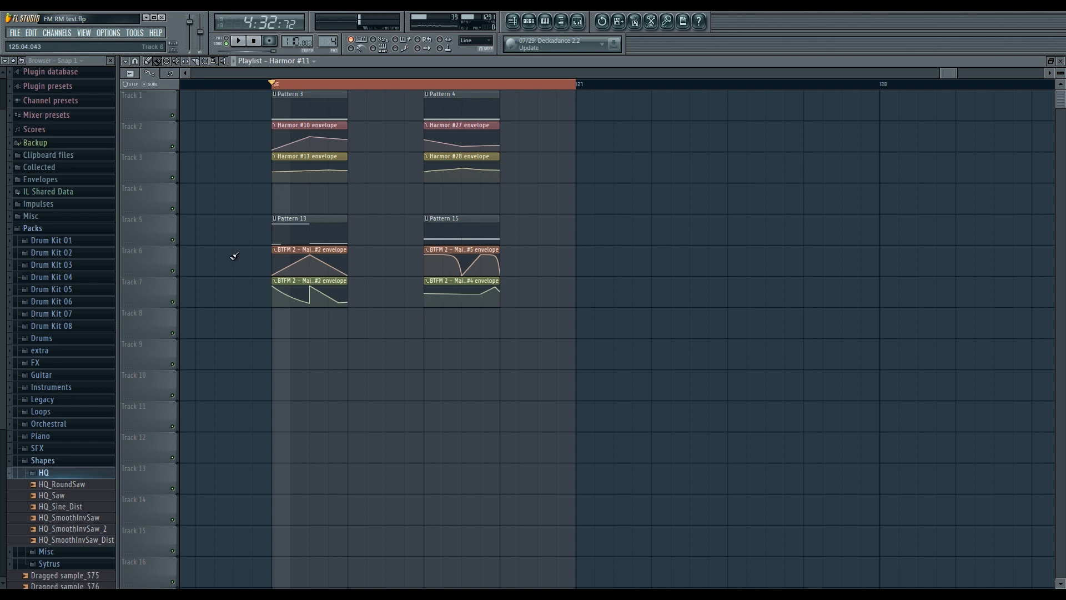
# Reopen the BTFM 2 Sytrus channel and examine operator 1's modulation mapping for Mod X and Mod Y.
pyautogui.click(529, 21)
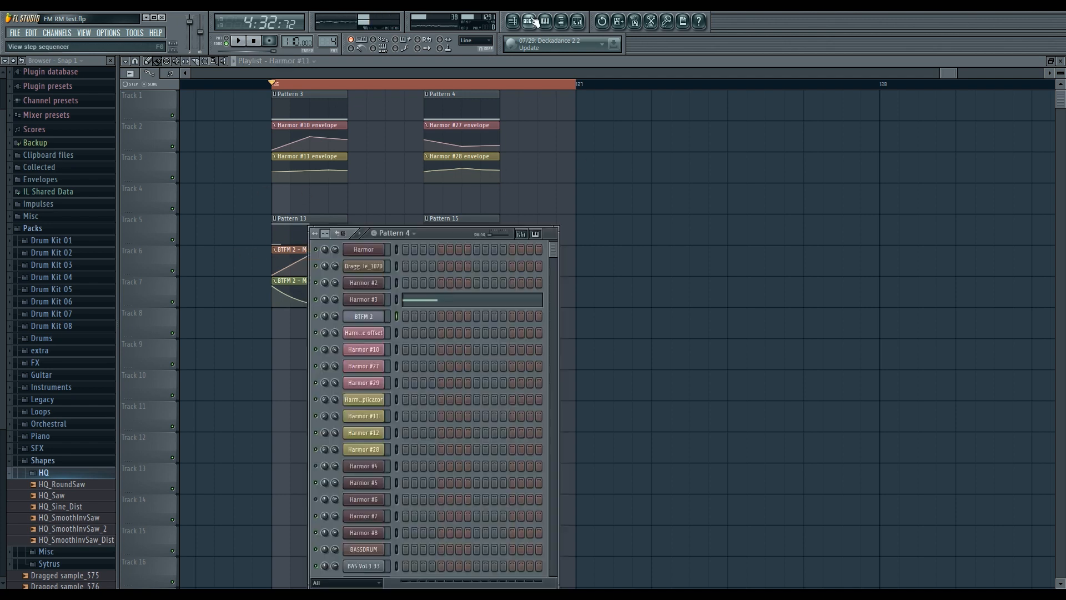
pyautogui.click(370, 315)
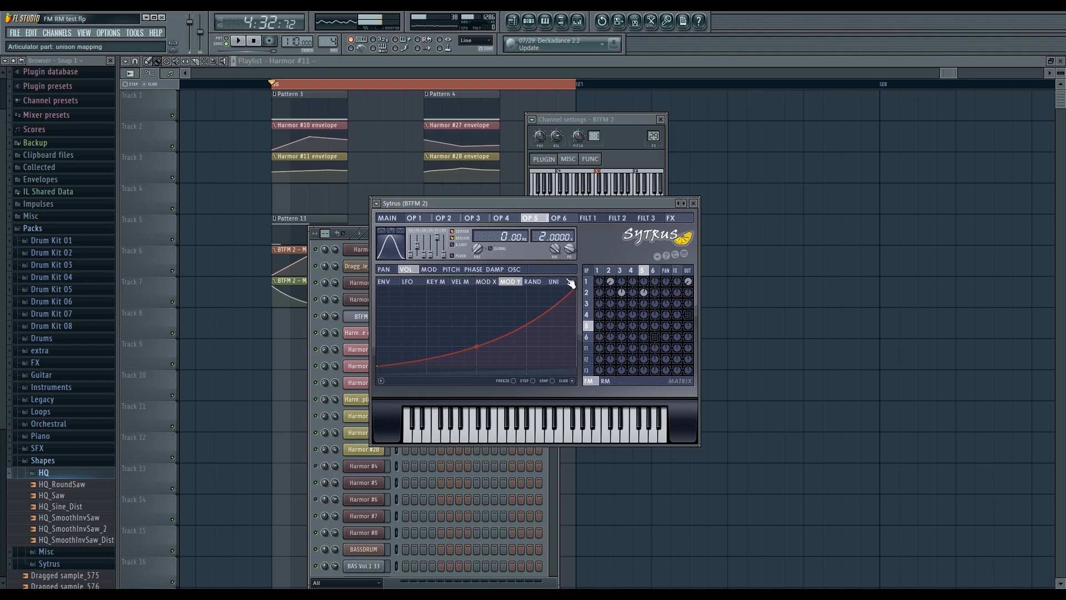
pyautogui.click(602, 271)
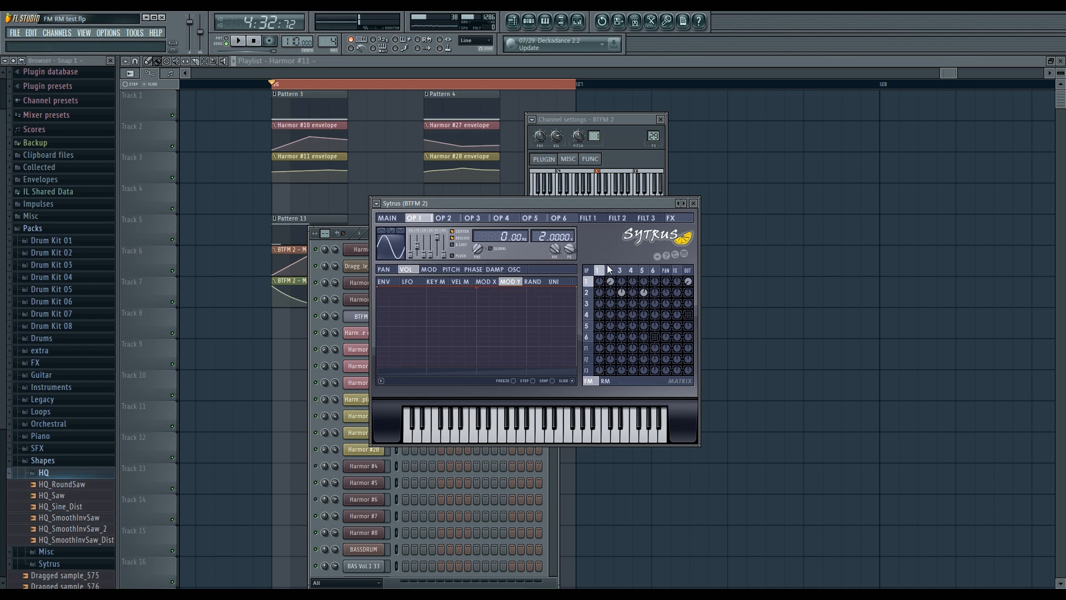
pyautogui.click(432, 270)
pyautogui.click(481, 282)
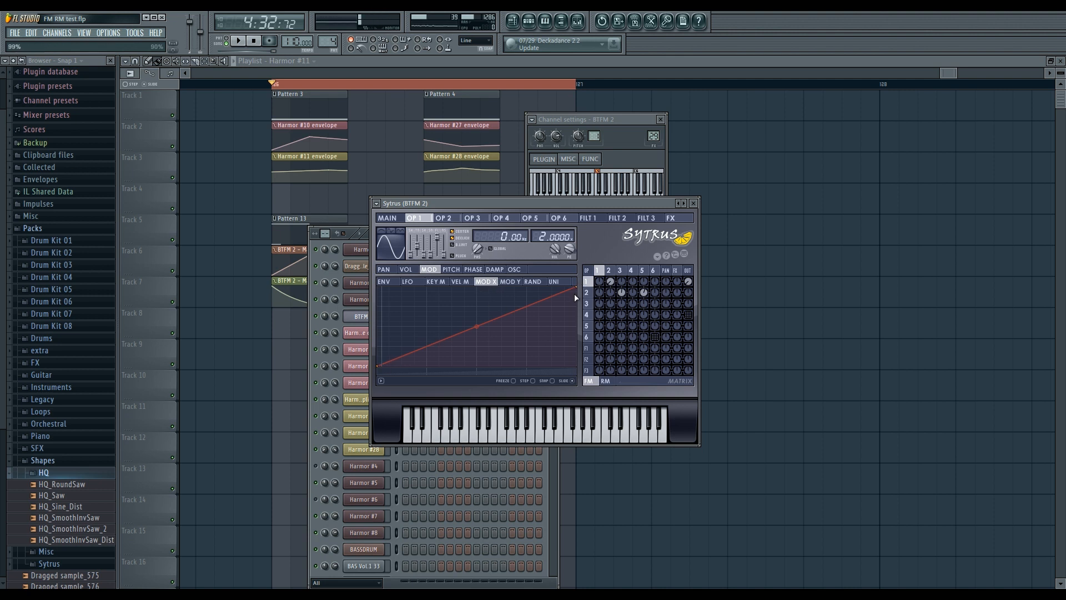
pyautogui.click(510, 281)
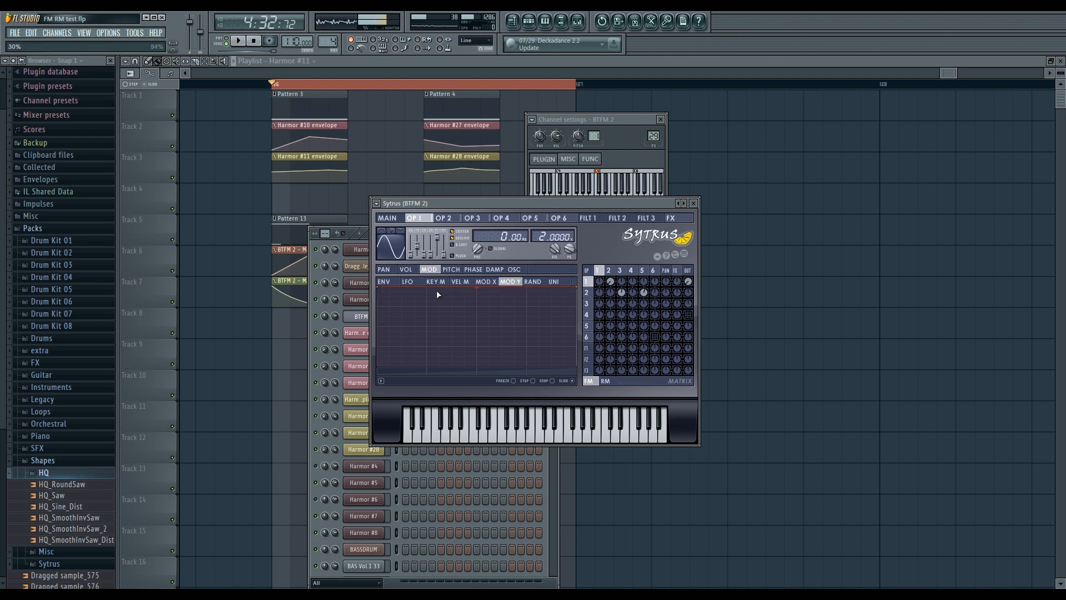
pyautogui.click(487, 282)
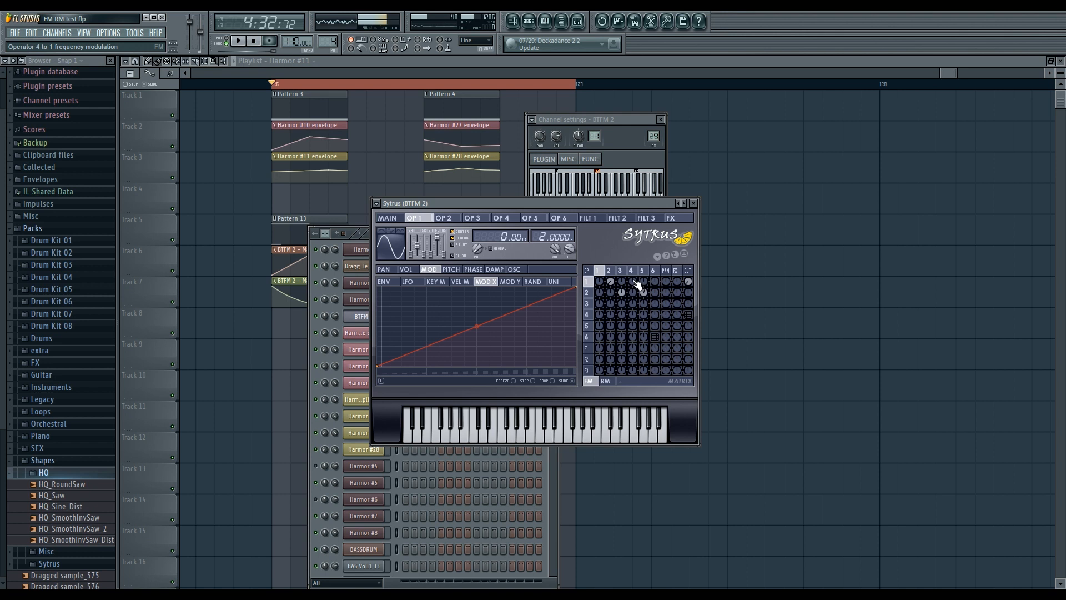
# Check the modulation of operator 1 by operators 4 to 6, and examine operator 2's modulation and volume mappings for Mod X.
pyautogui.moveTo(645, 282)
pyautogui.mouseDown()
pyautogui.moveTo(655, 293)
pyautogui.moveTo(633, 291)
pyautogui.mouseUp()
pyautogui.rightClick(634, 282)
pyautogui.rightClick(645, 282)
pyautogui.rightClick(655, 282)
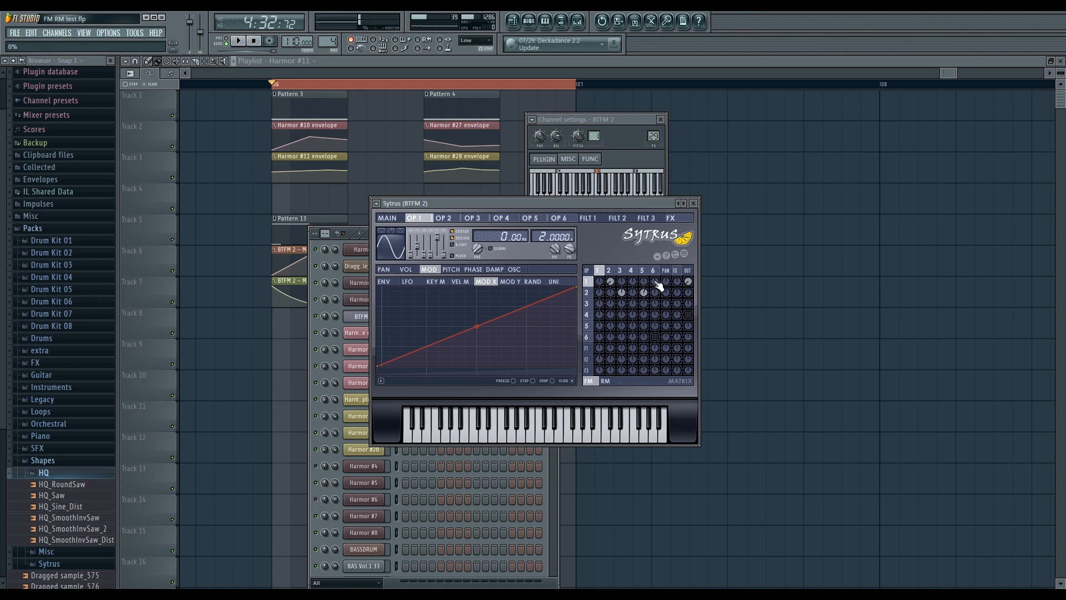
pyautogui.click(609, 271)
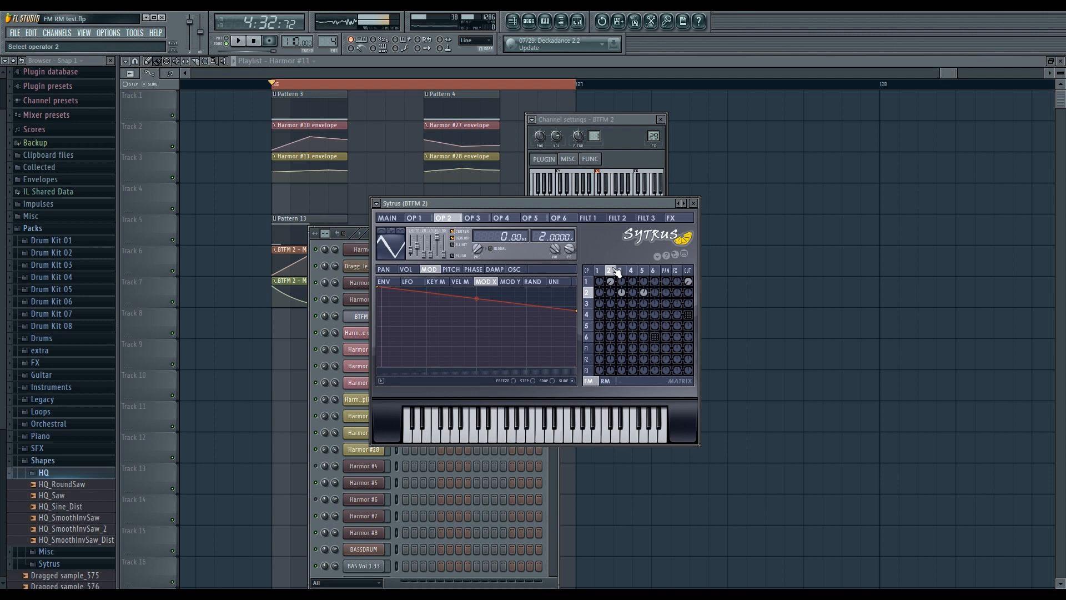
pyautogui.click(411, 270)
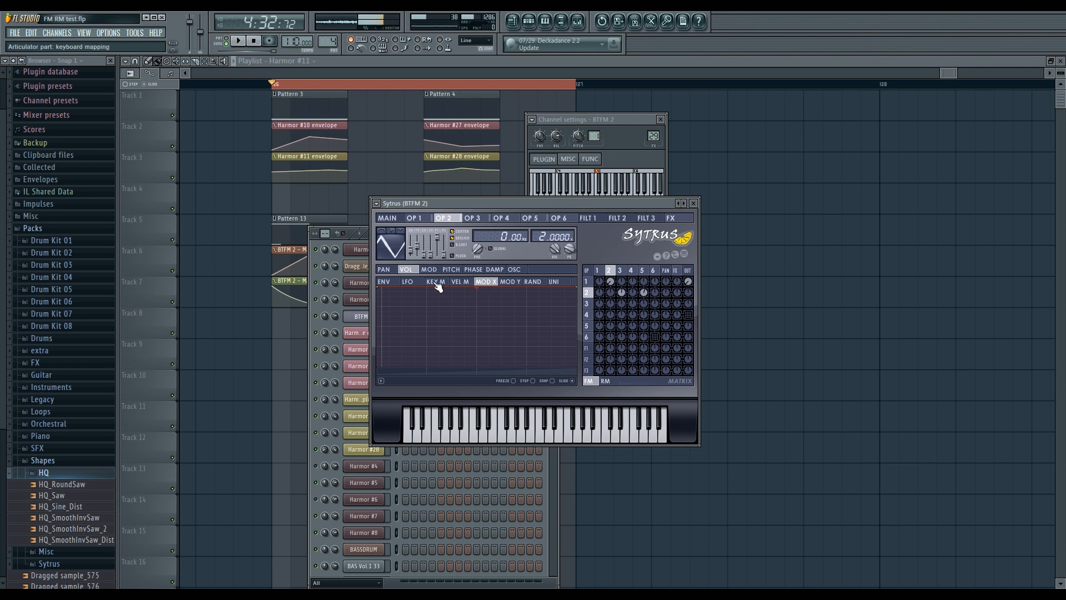
pyautogui.click(429, 269)
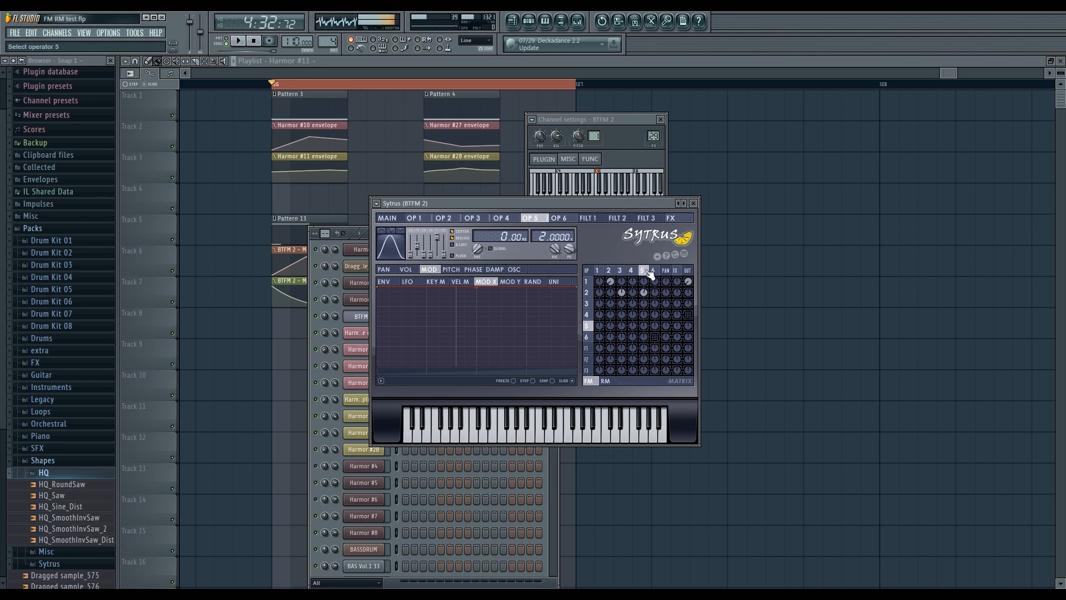
# Toggle operator 6's frequency modulation feedback repeatedly in the FM matrix and audition the sound.
pyautogui.rightClick(654, 338)
pyautogui.rightClick(655, 339)
pyautogui.rightClick(656, 339)
pyautogui.rightClick(656, 339)
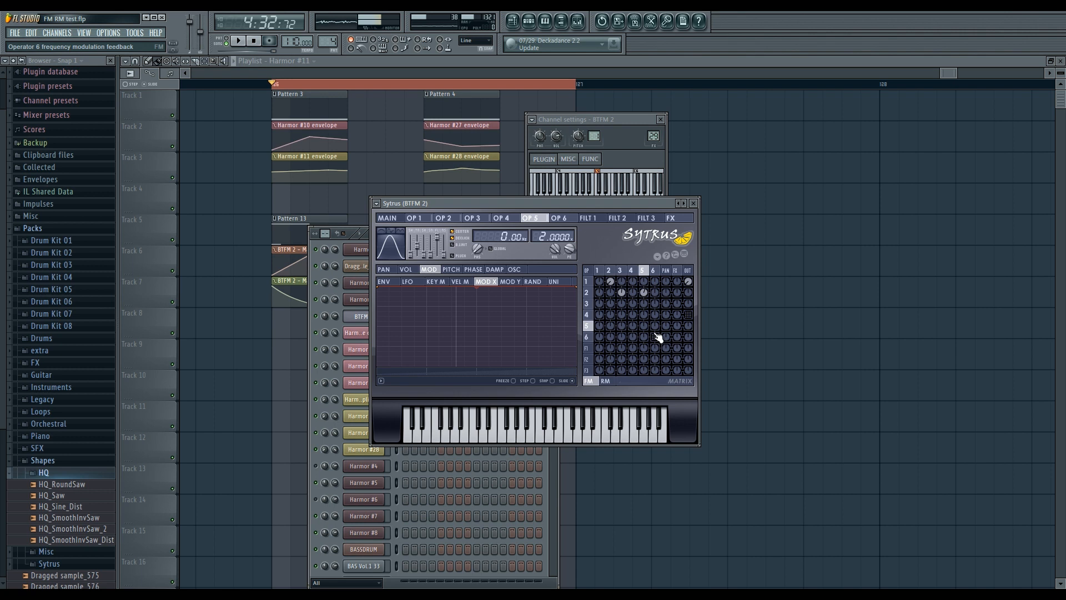
pyautogui.press('space')
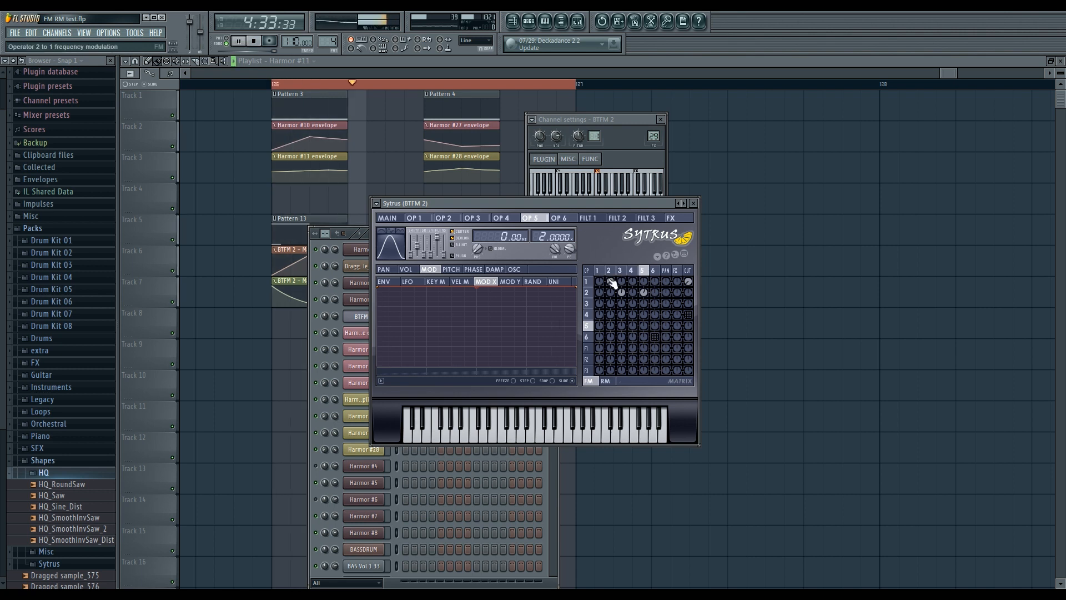
pyautogui.press('space')
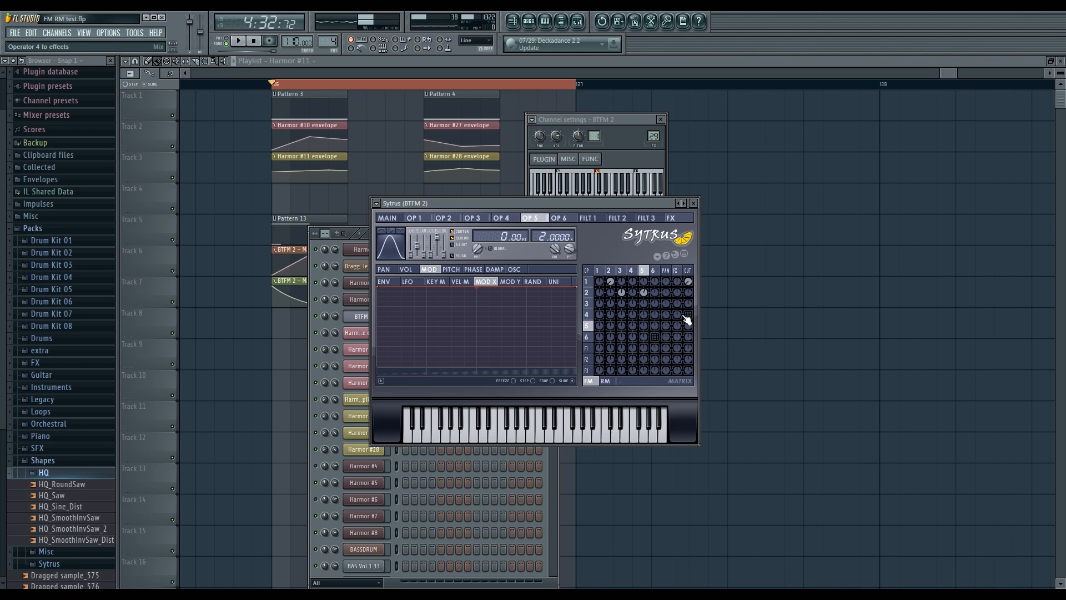
# Re-enable operator 4's direct output in the matrix and show its volume mapping for Mod X.
pyautogui.click(591, 315)
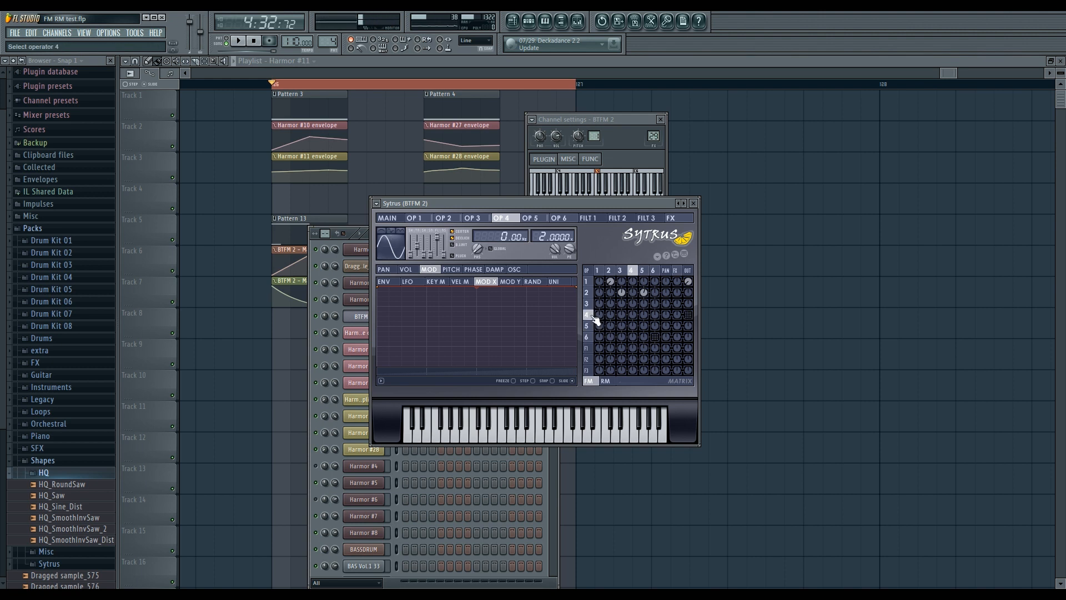
pyautogui.rightClick(688, 315)
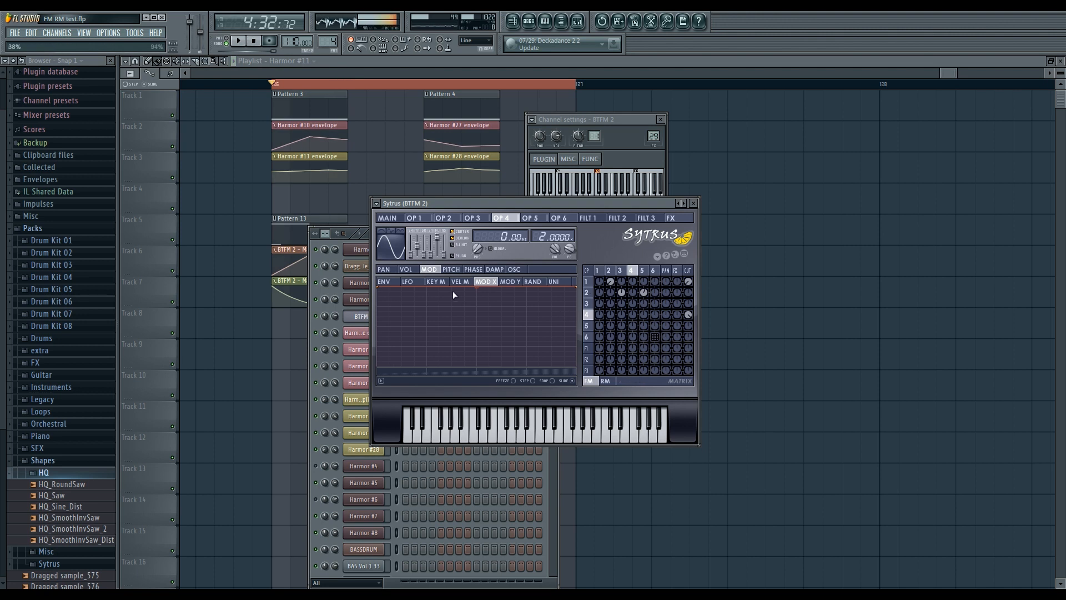
pyautogui.click(406, 269)
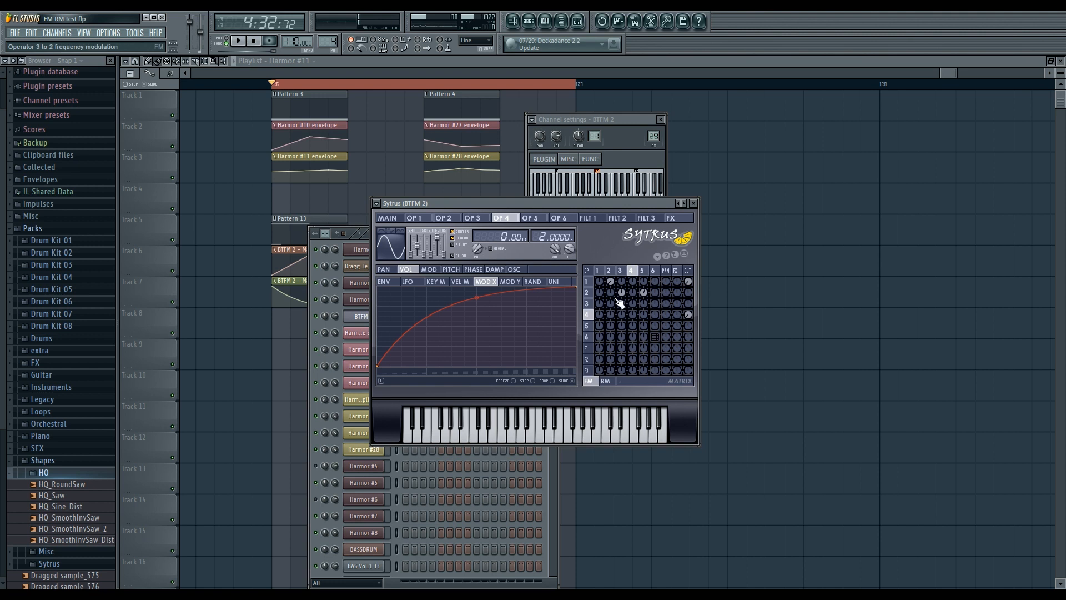
# Review the operator 2 to 1 modulation and the outputs of operators 1 and 4, and inspect operators 5 and 6 in the RM matrix.
pyautogui.moveTo(612, 281); pyautogui.dragTo(611, 311)
pyautogui.click(690, 283)
pyautogui.click(689, 315)
pyautogui.click(605, 381)
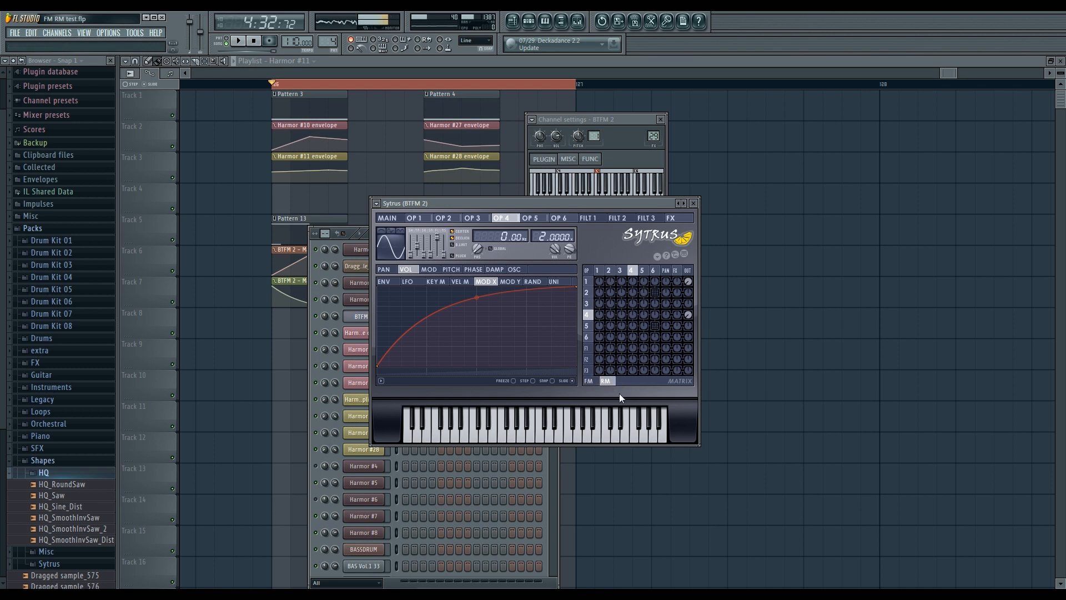
pyautogui.click(643, 271)
pyautogui.click(657, 272)
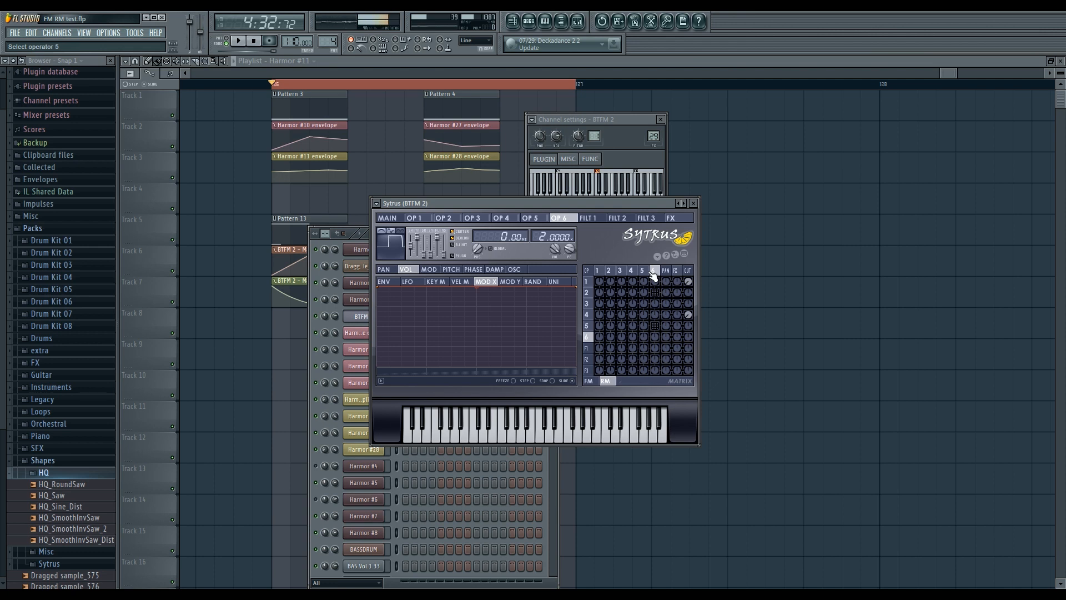
# Return to the FM matrix and compare the waveforms and Mod X volume mappings of operators 3, 2 and 1.
pyautogui.click(589, 381)
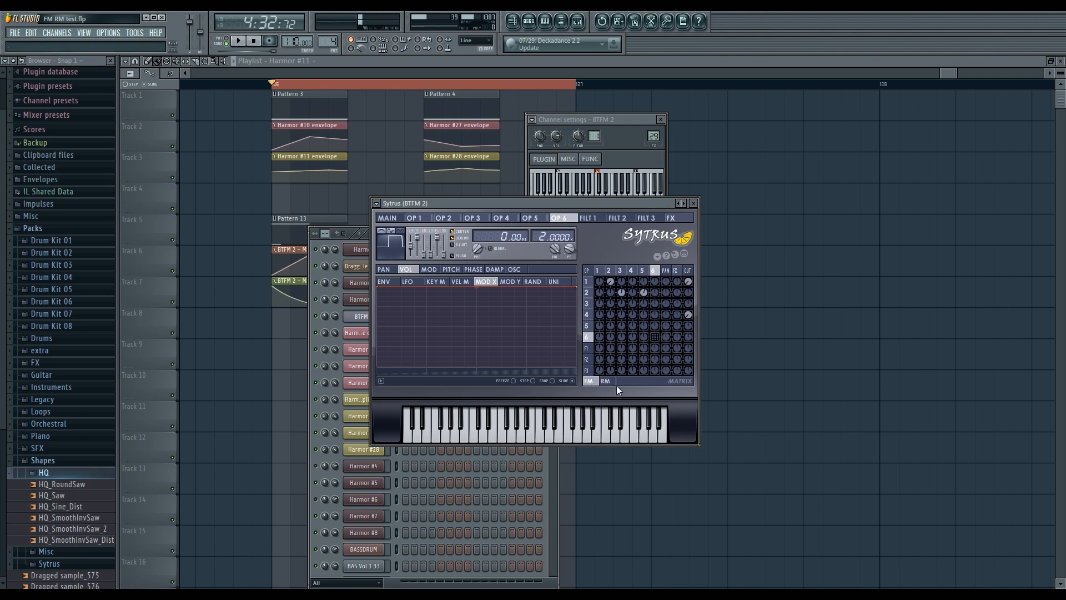
pyautogui.click(620, 271)
pyautogui.click(609, 271)
pyautogui.click(598, 271)
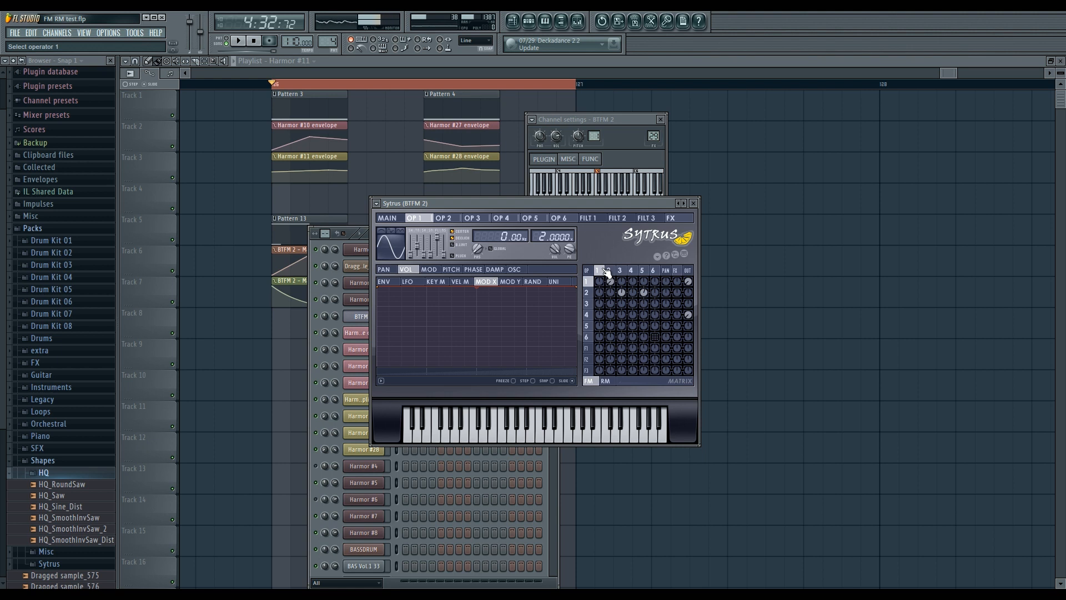
pyautogui.click(609, 271)
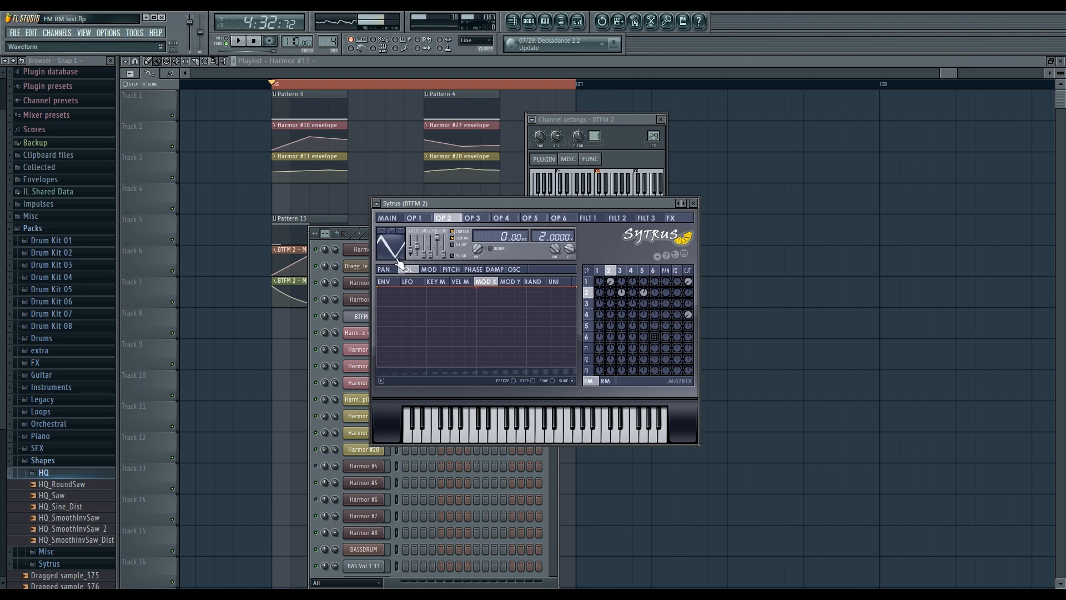
pyautogui.click(413, 217)
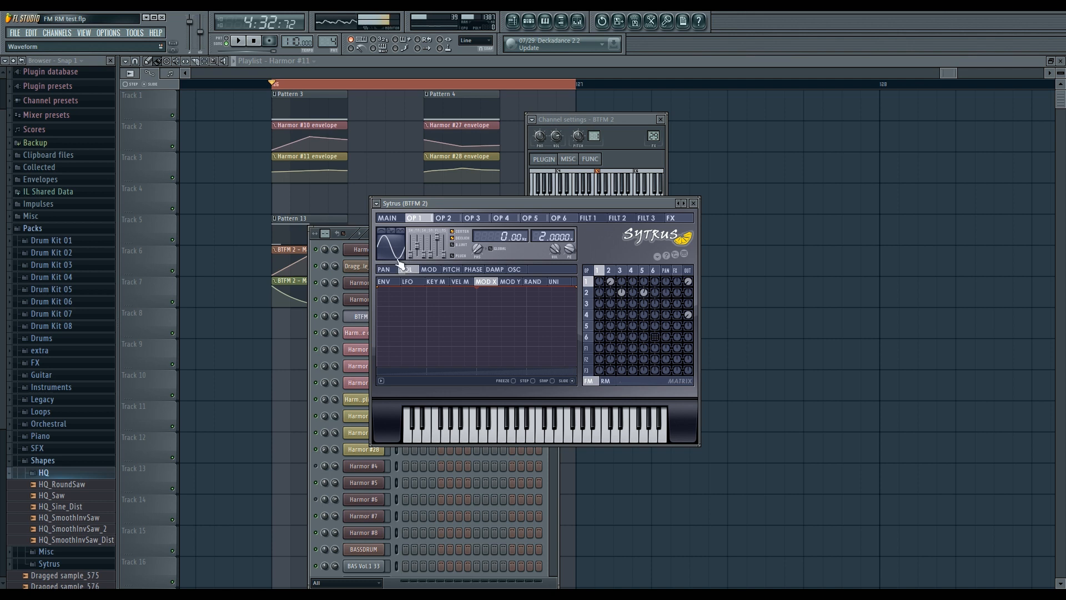
pyautogui.click(609, 270)
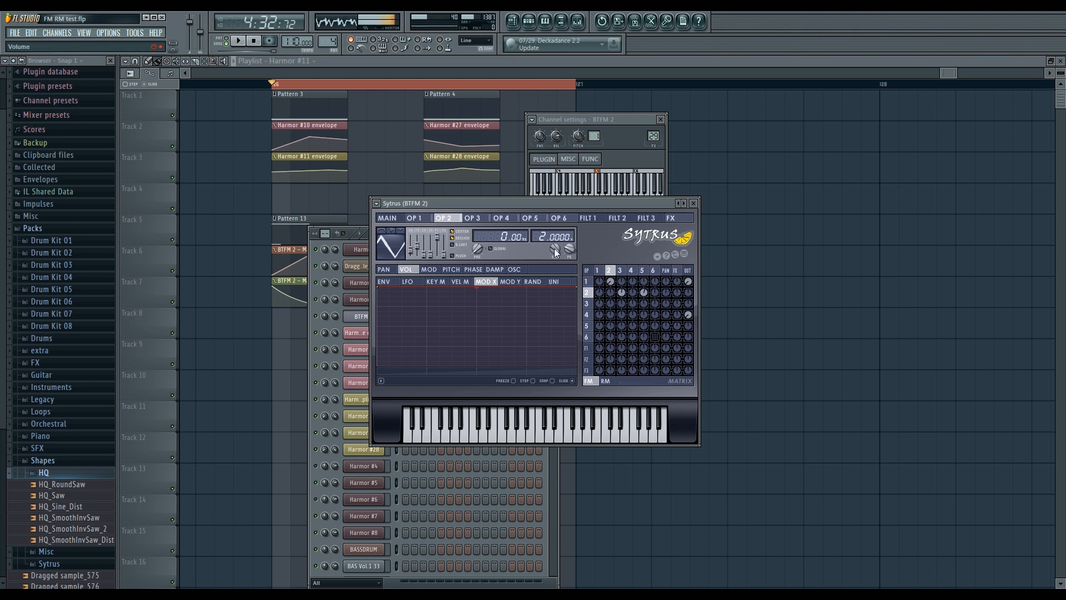
# Open operator 6's oscillator view with the RM matrix showing, and reshape its waveform with the waveform options and shape sliders.
pyautogui.click(653, 270)
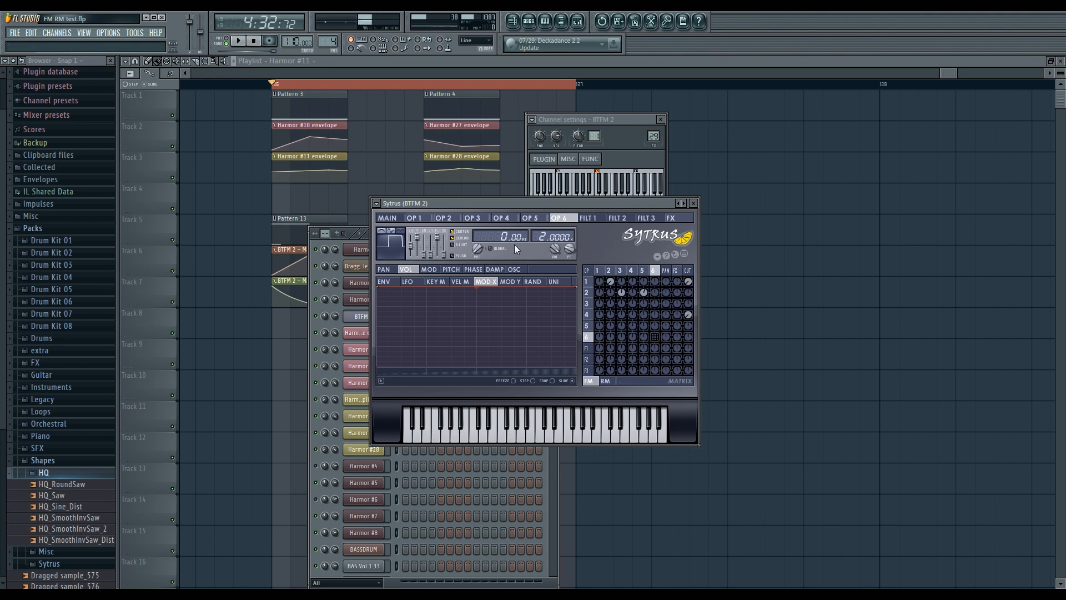
pyautogui.click(609, 385)
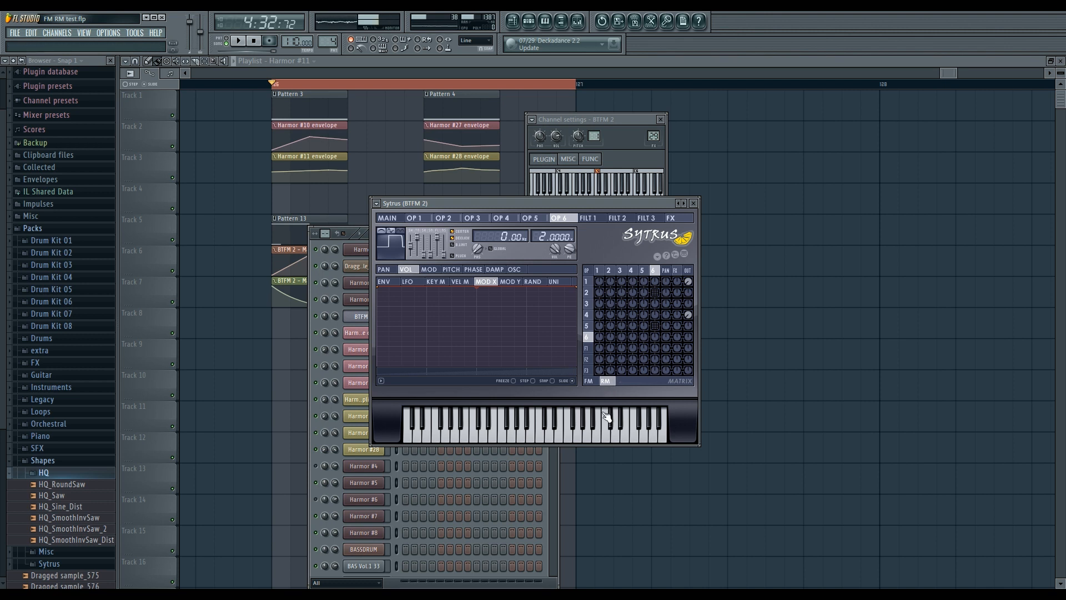
pyautogui.click(385, 232)
pyautogui.click(393, 231)
pyautogui.click(384, 231)
pyautogui.click(515, 270)
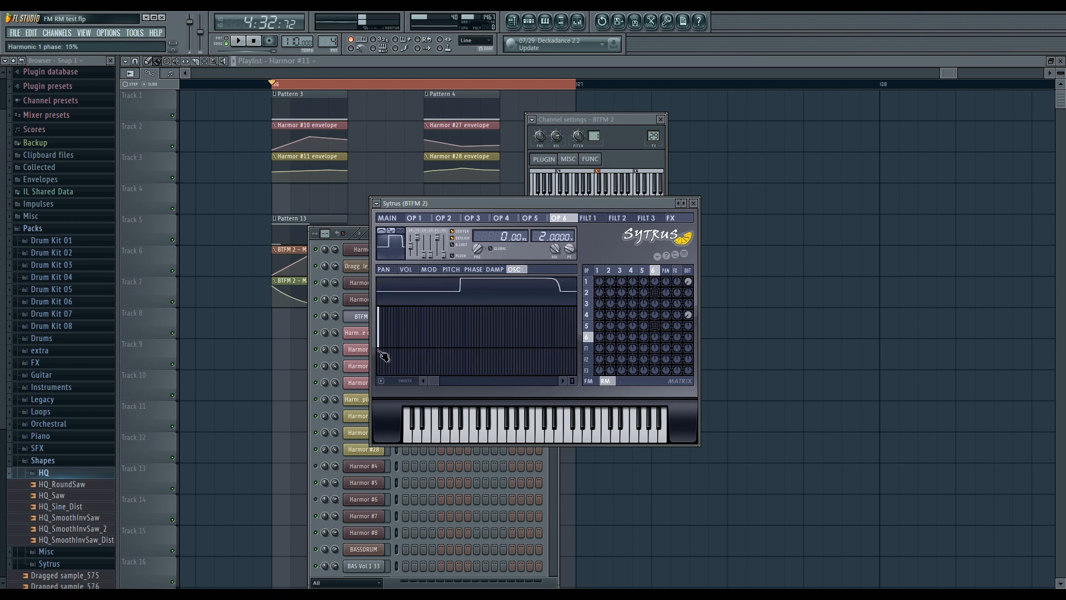
pyautogui.moveTo(418, 237); pyautogui.dragTo(418, 245)
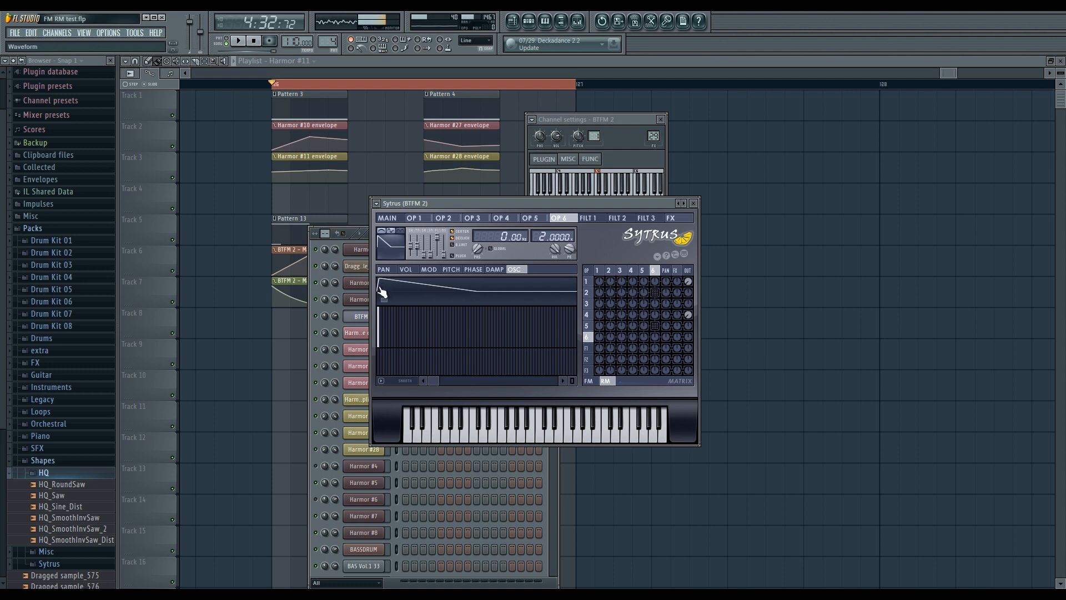
pyautogui.moveTo(411, 245); pyautogui.dragTo(411, 241)
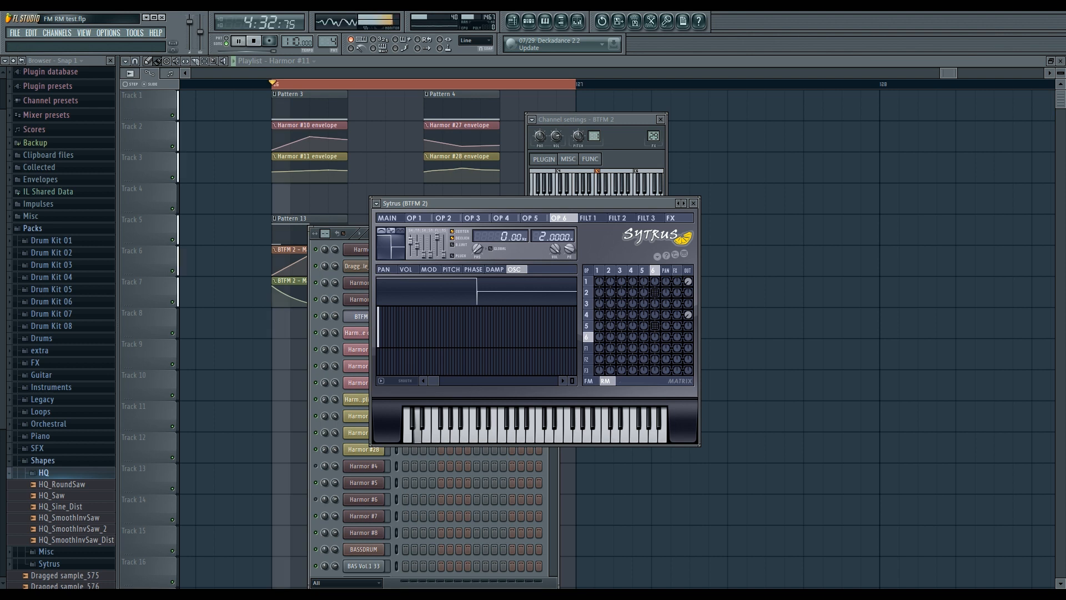
# Enable operator 6 to 2 ring modulation, toggle operator 6 to 5 ring modulation, and audition the sound.
pyautogui.rightClick(657, 294)
pyautogui.press('space')
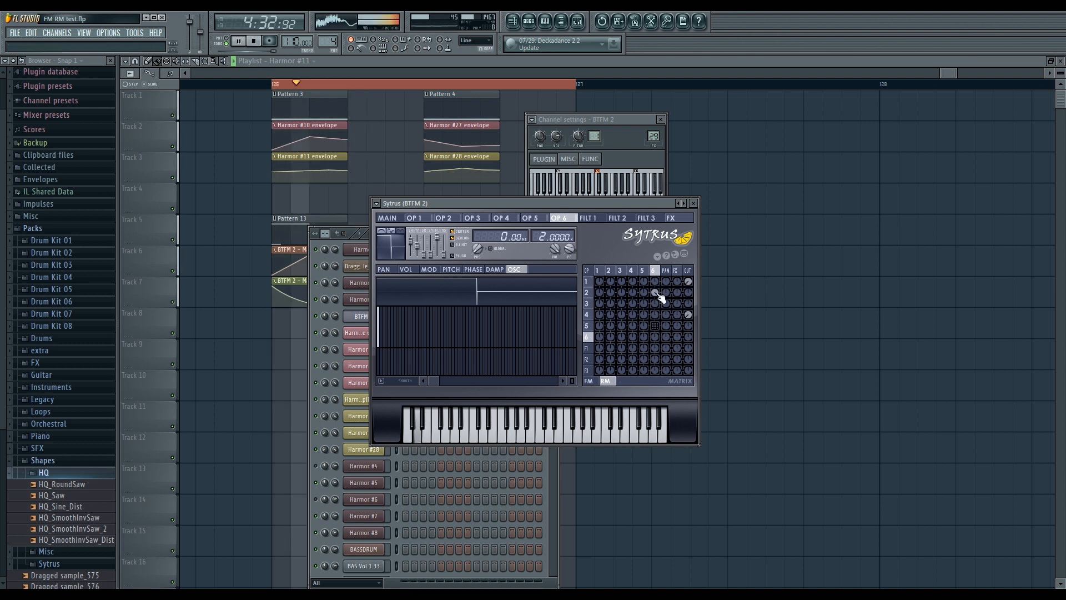
pyautogui.press('space')
pyautogui.rightClick(657, 323)
pyautogui.press('space')
pyautogui.press('space')
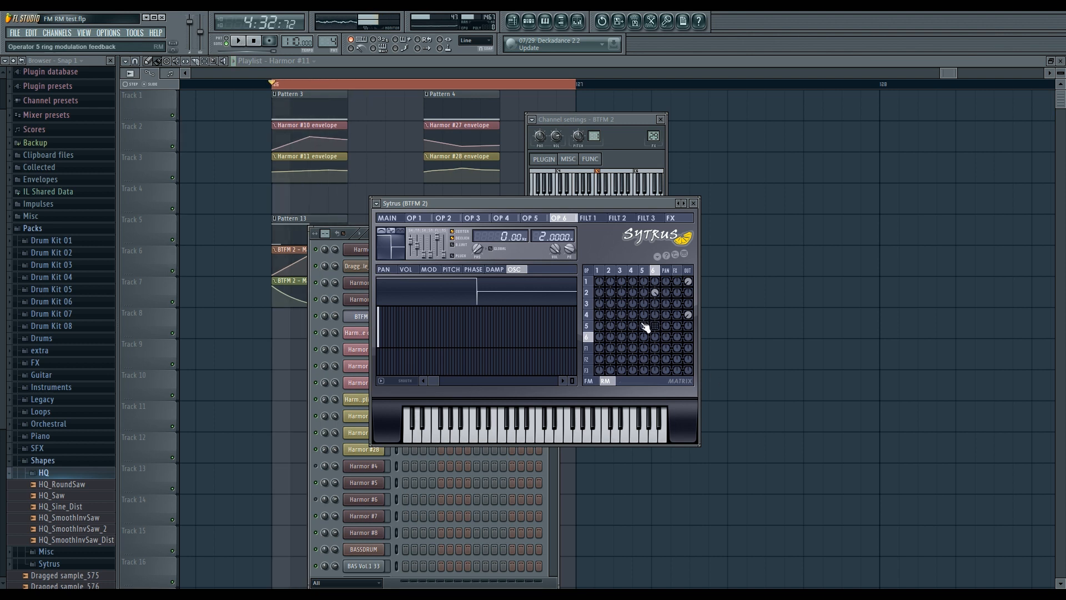
# Round the edge of operator 6's waveform with the shape sliders and audition it.
pyautogui.moveTo(414, 242); pyautogui.dragTo(416, 239)
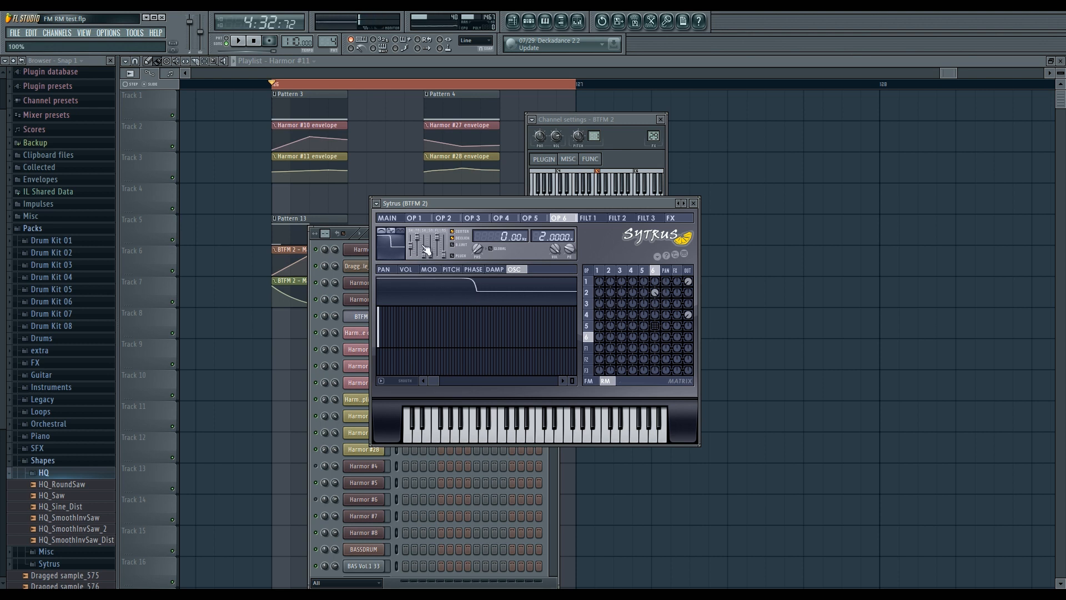
pyautogui.press('space')
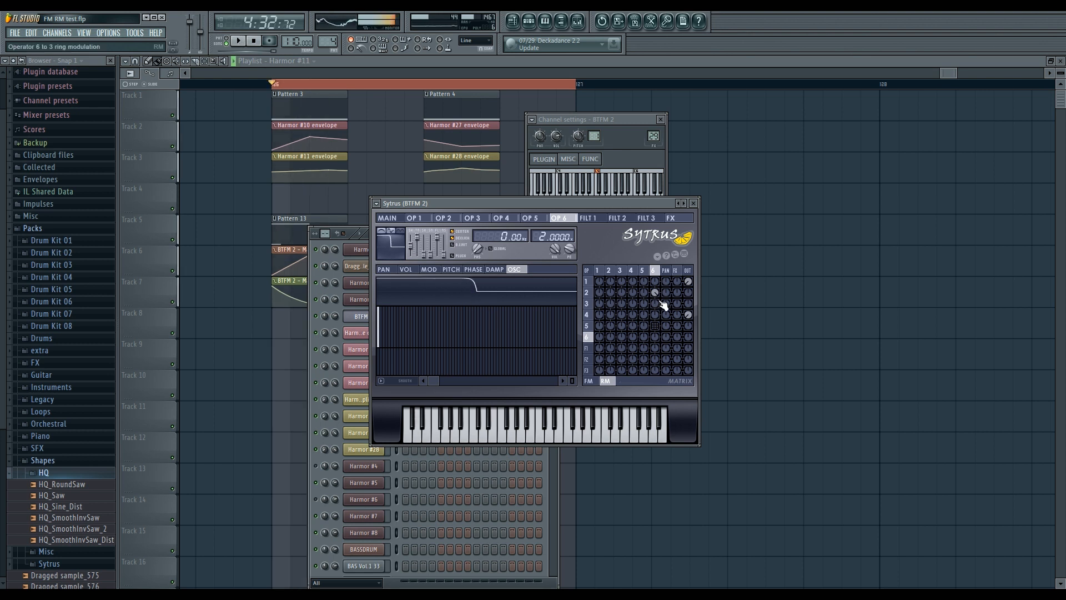
pyautogui.press('space')
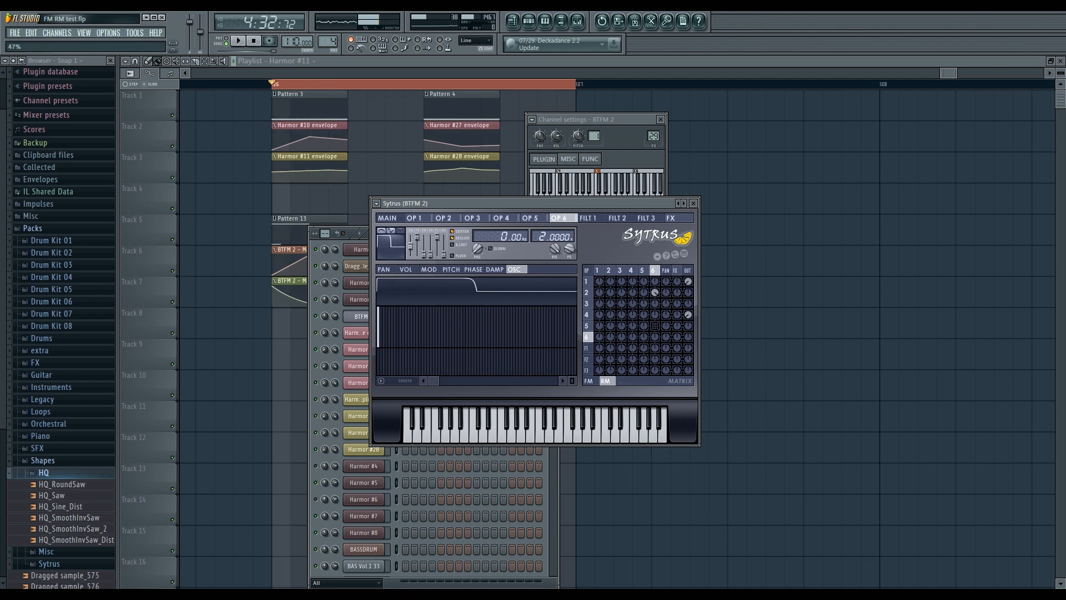
pyautogui.press('space')
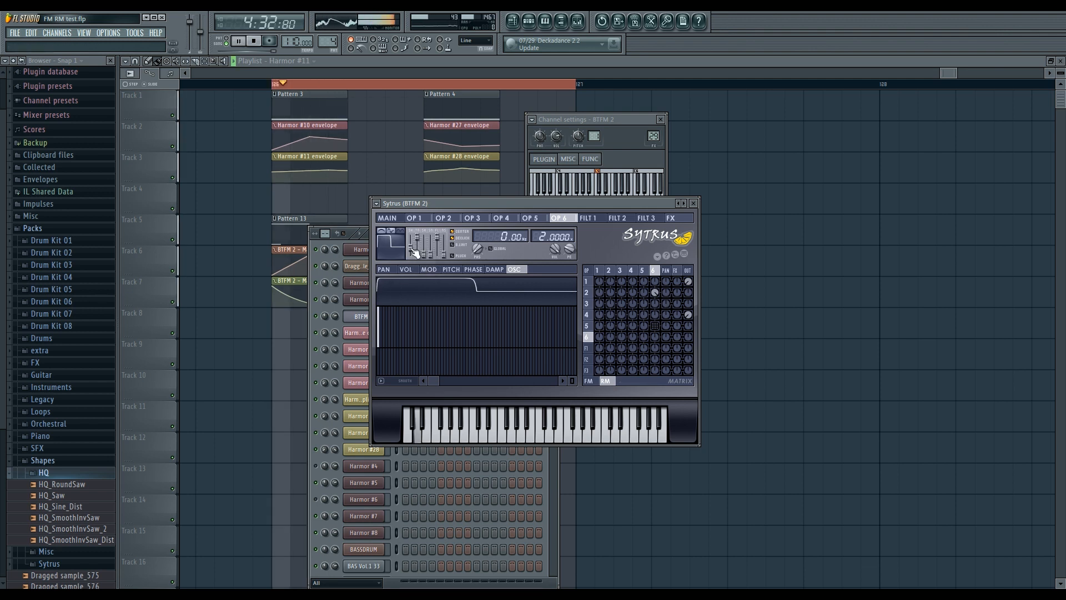
pyautogui.press('space')
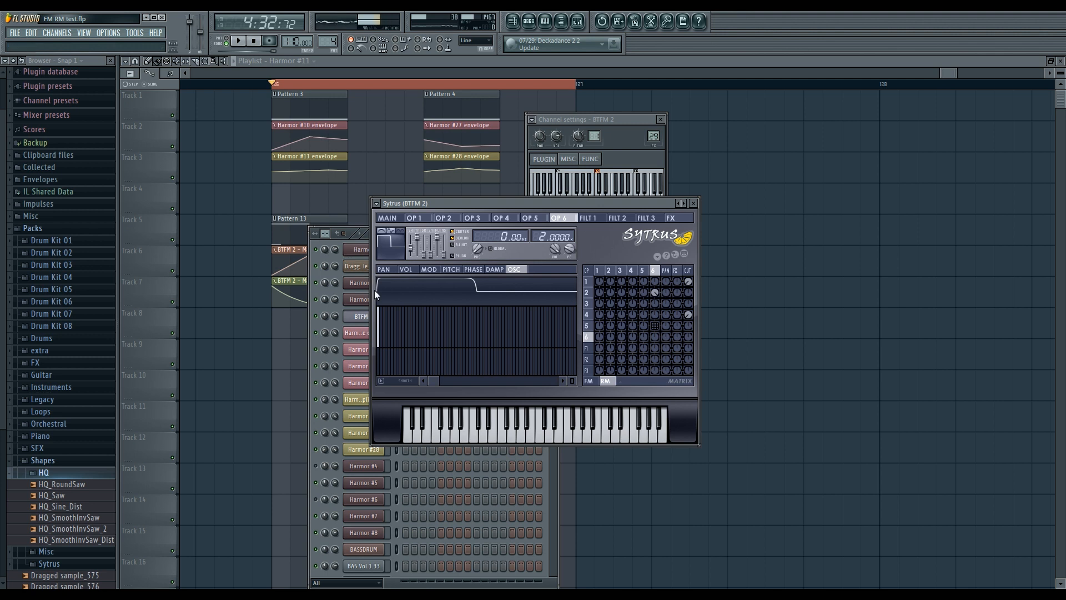
# Fine-tune operator 6's waveform and audition it ring modulating operators 2 and 5.
pyautogui.moveTo(417, 237)
pyautogui.mouseDown()
pyautogui.moveTo(411, 246)
pyautogui.moveTo(417, 239)
pyautogui.mouseUp()
pyautogui.press('space')
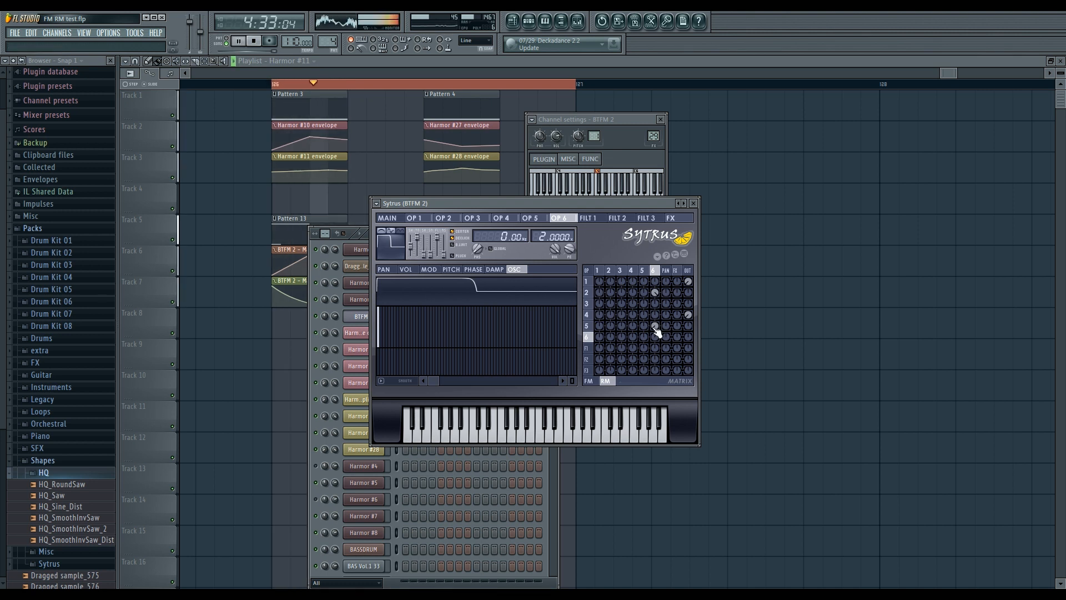
pyautogui.press('space')
# Sweep operator 6's feedback amount in the FM matrix while auditioning the sound.
pyautogui.click(588, 381)
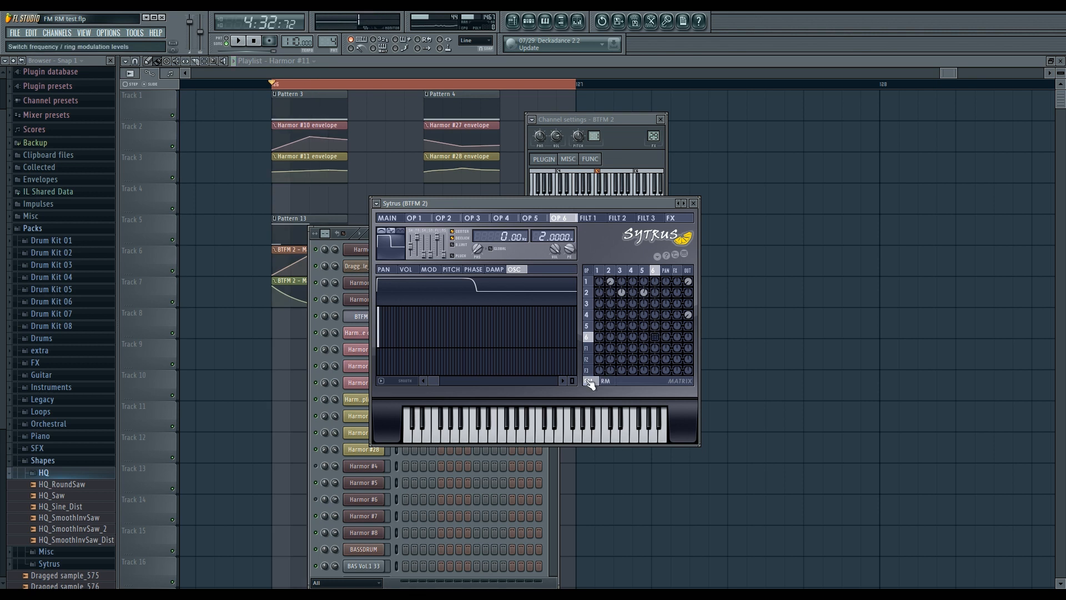
pyautogui.press('space')
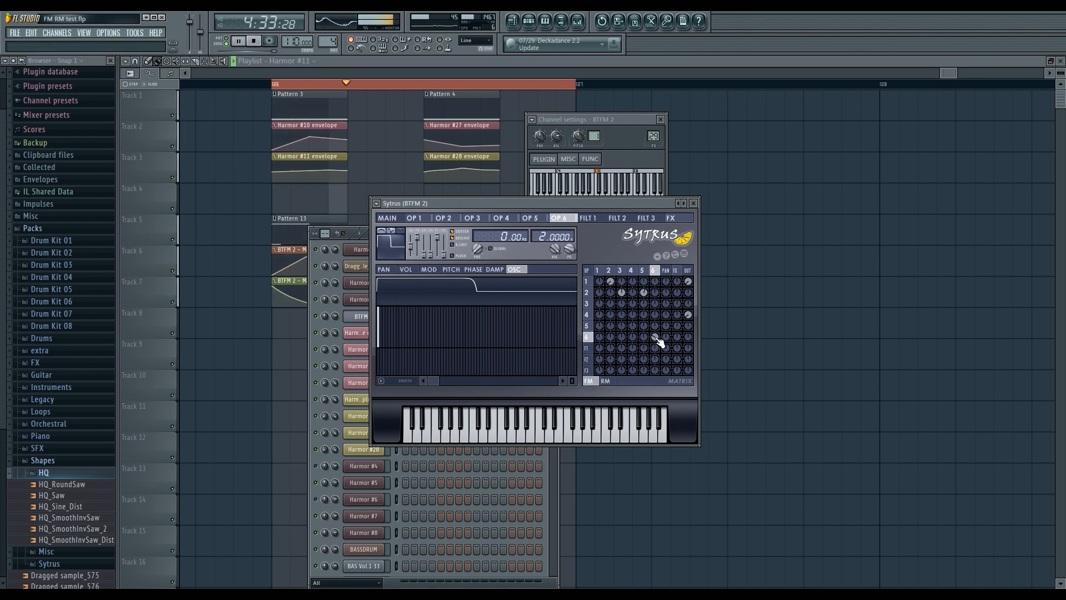
pyautogui.press('space')
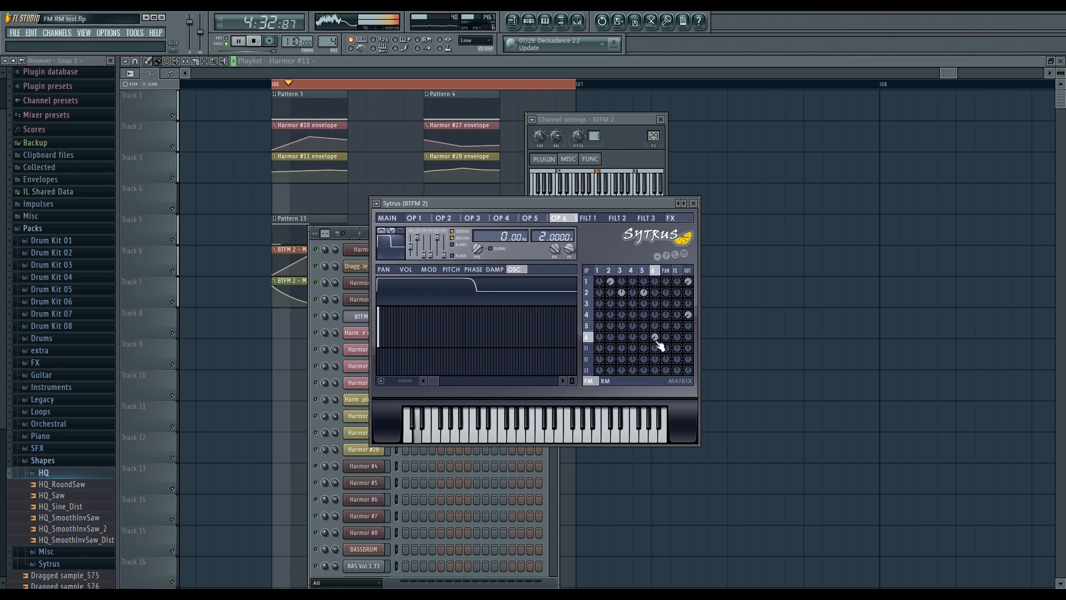
pyautogui.moveTo(658, 339); pyautogui.dragTo(659, 320)
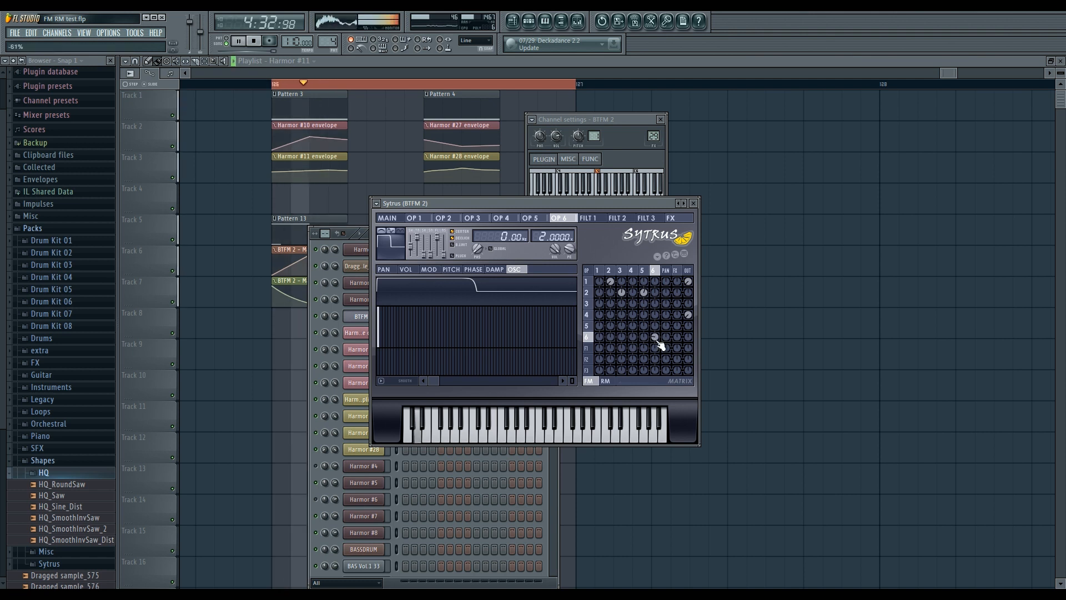
# Compare operator 6's routings in the RM matrix with the operator connections in the FM matrix.
pyautogui.click(605, 384)
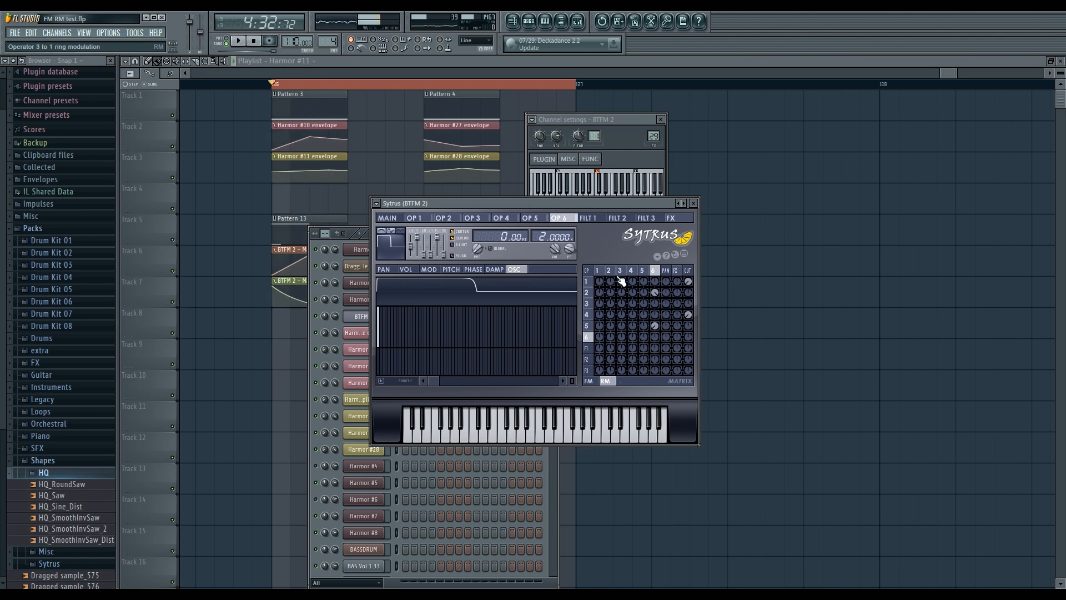
pyautogui.click(588, 381)
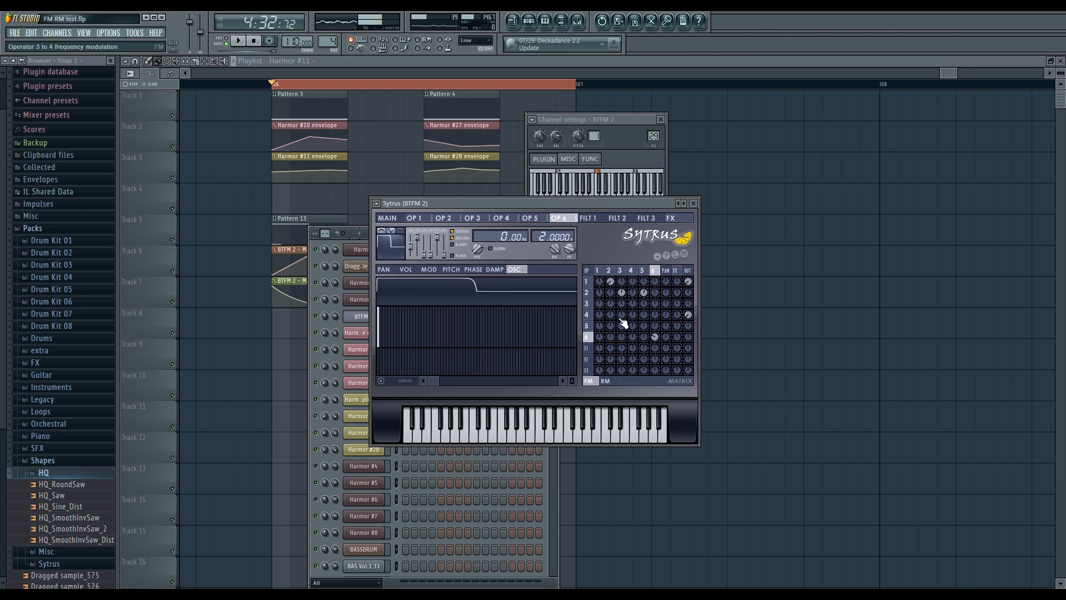
pyautogui.click(608, 382)
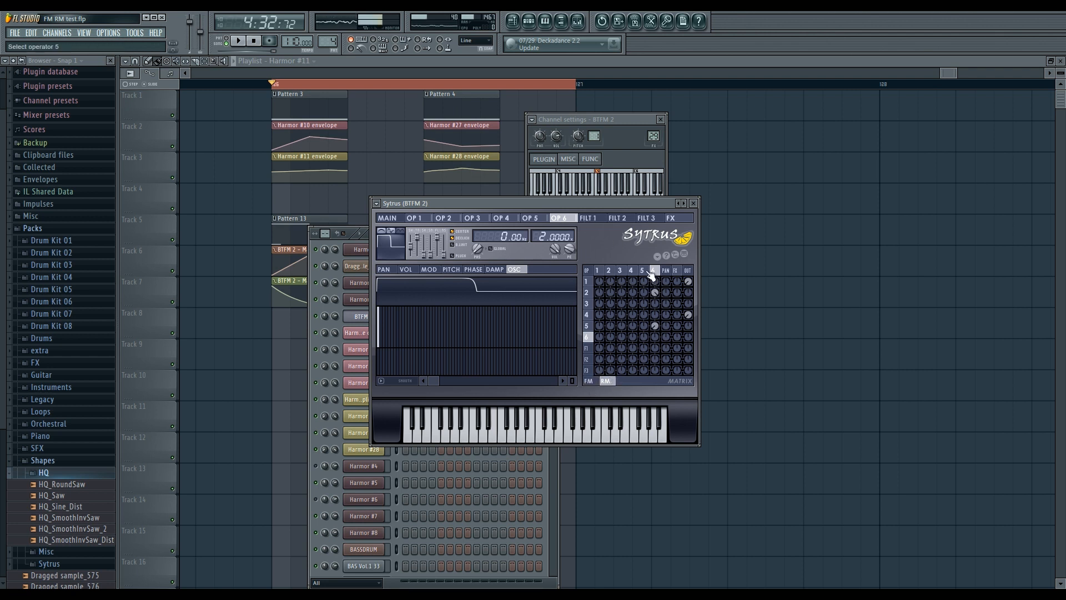
# Shift the phase of operator 6's first harmonic and audition the result.
pyautogui.click(383, 362)
pyautogui.moveTo(380, 358); pyautogui.dragTo(385, 372)
pyautogui.press('space')
pyautogui.press('space')
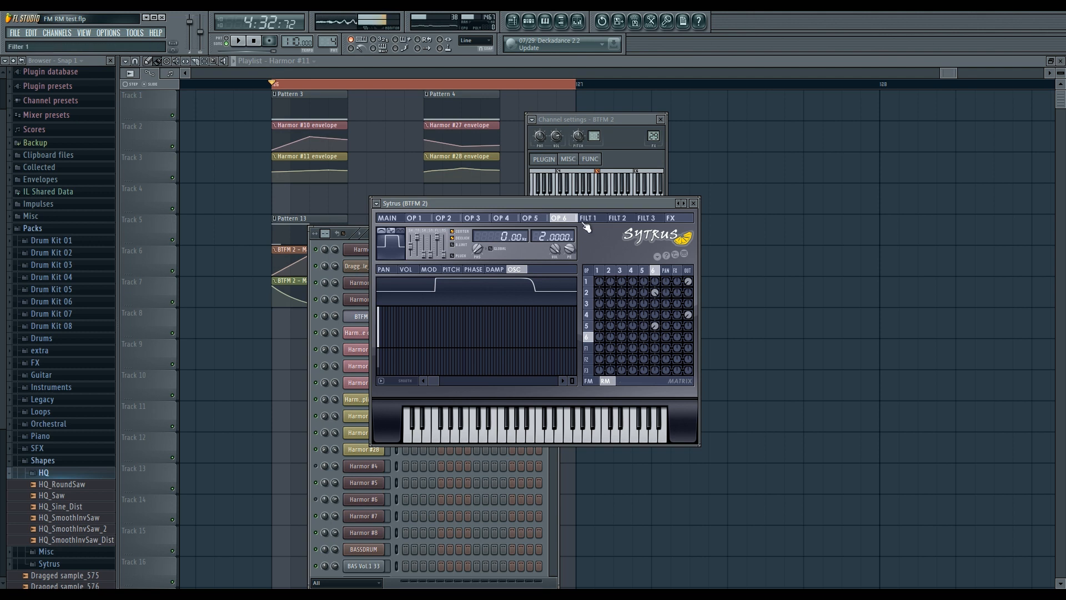
# Move the Sytrus window slightly, set operator 6's frequency ratio to 1.0000 and audition the change.
pyautogui.moveTo(586, 204)
pyautogui.mouseDown()
pyautogui.moveTo(662, 222)
pyautogui.moveTo(552, 242)
pyautogui.moveTo(583, 205)
pyautogui.moveTo(599, 218)
pyautogui.mouseUp()
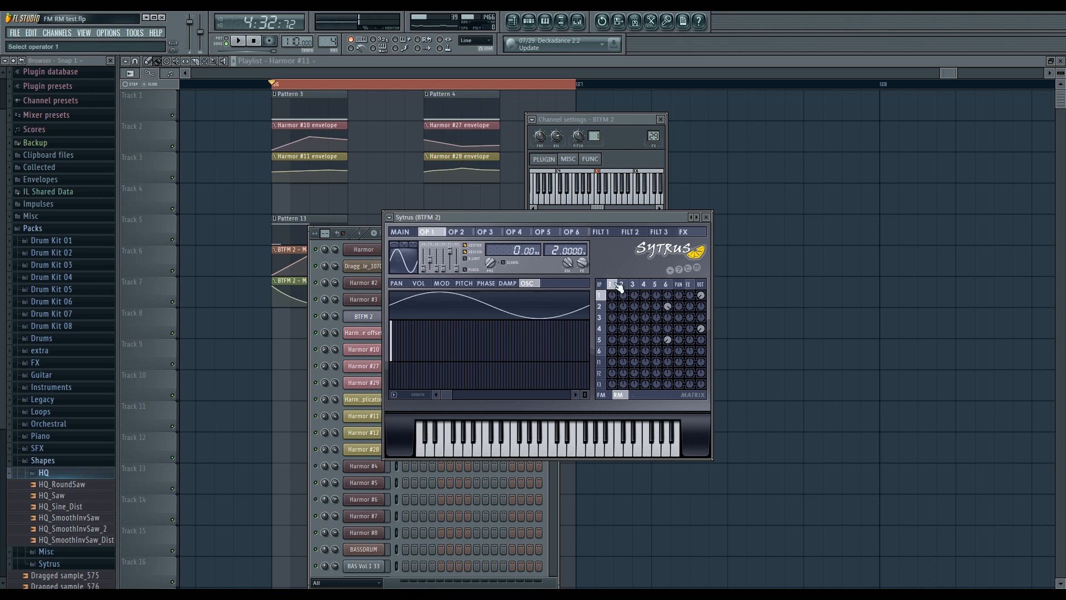
pyautogui.press('space')
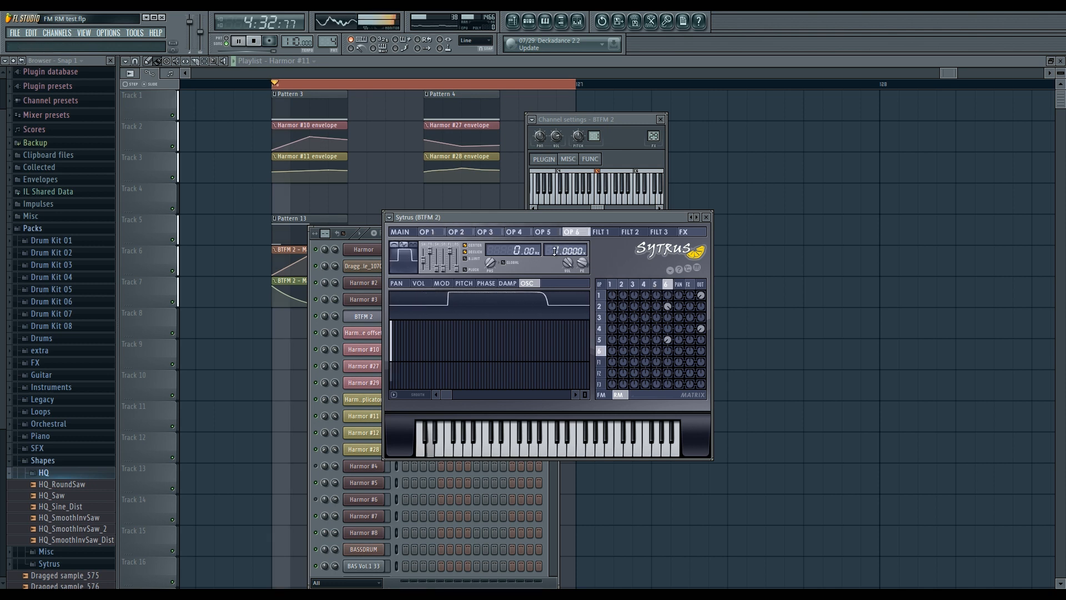
pyautogui.press('space')
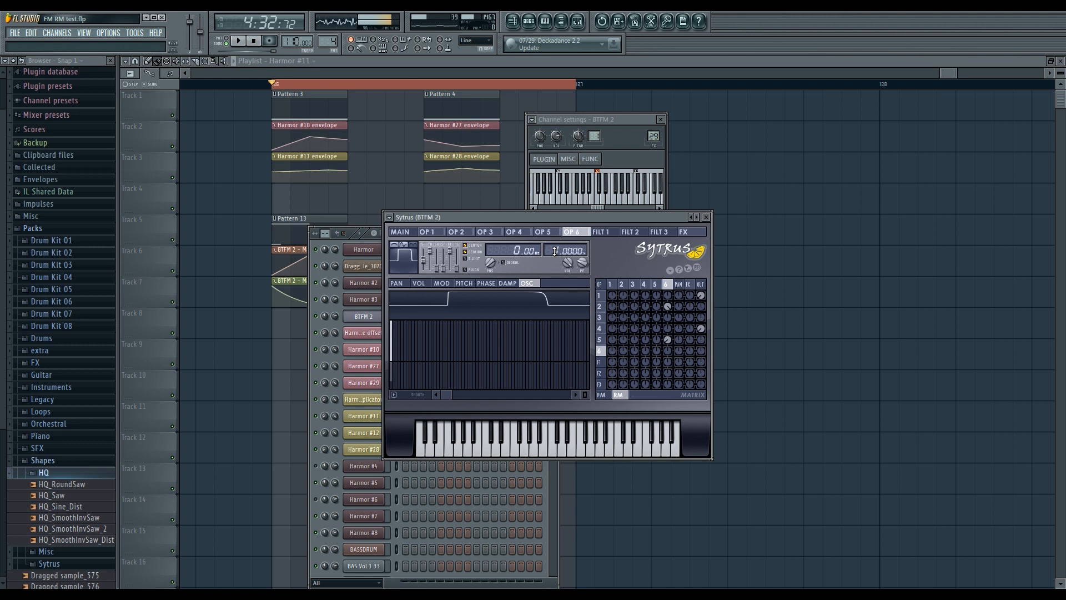
pyautogui.press('space')
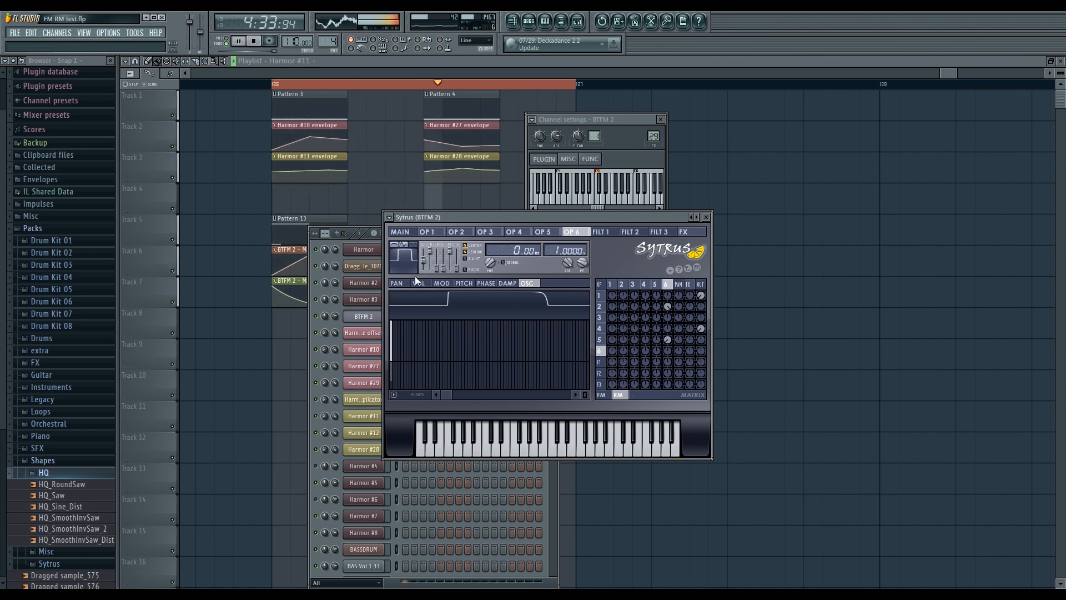
# Toggle operator 6's waveform options, including Even, on and off to compare the resulting shapes.
pyautogui.click(395, 245)
pyautogui.click(395, 245)
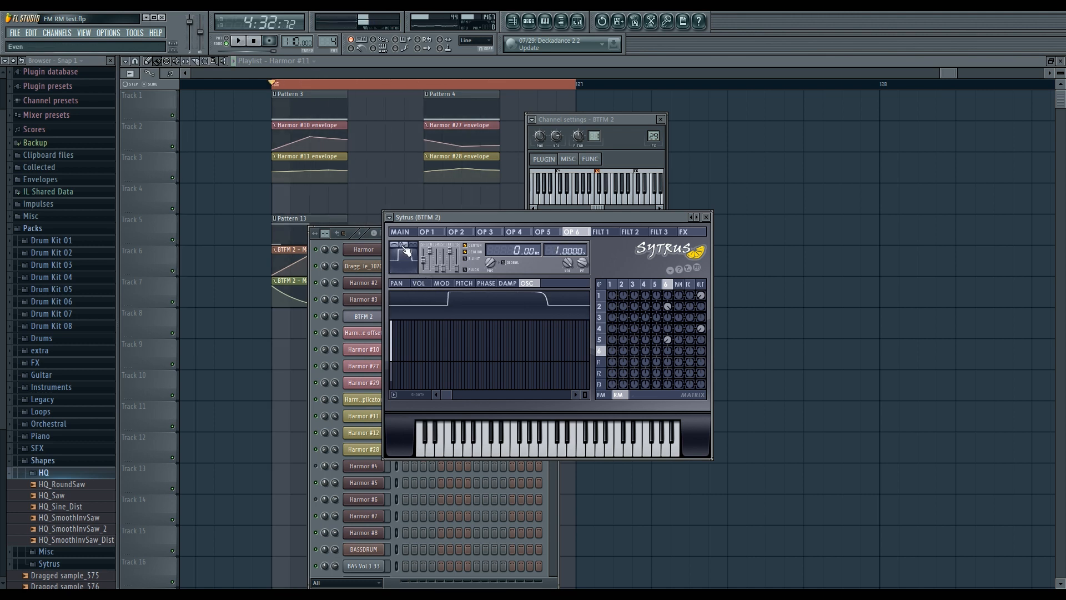
pyautogui.click(405, 246)
pyautogui.click(408, 248)
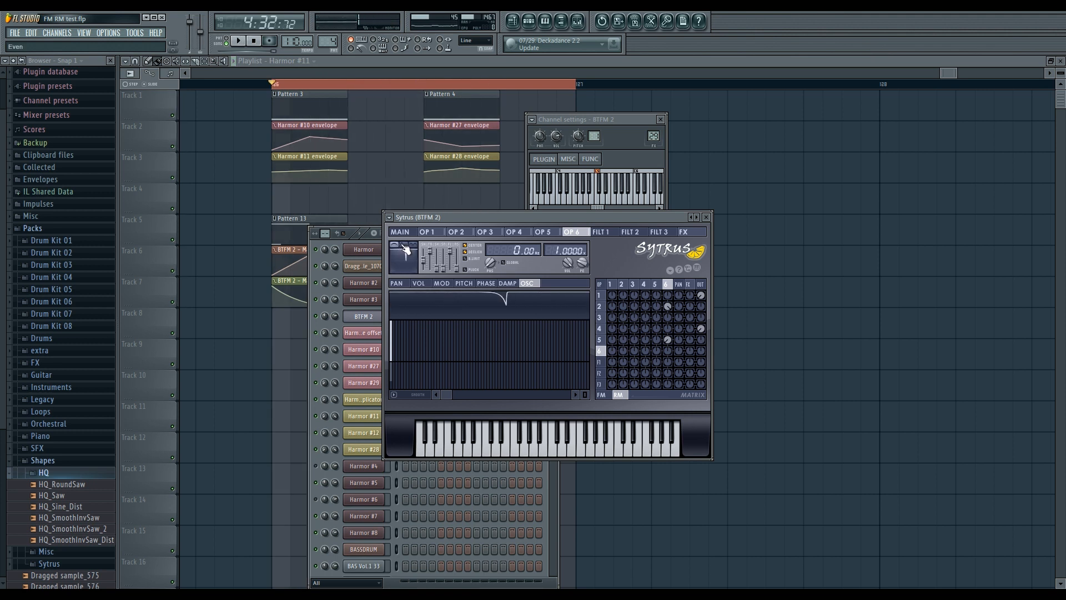
pyautogui.click(407, 247)
# Set operator 6's frequency ratio to 2.0000, comparing the sound before and after the change.
pyautogui.press('space')
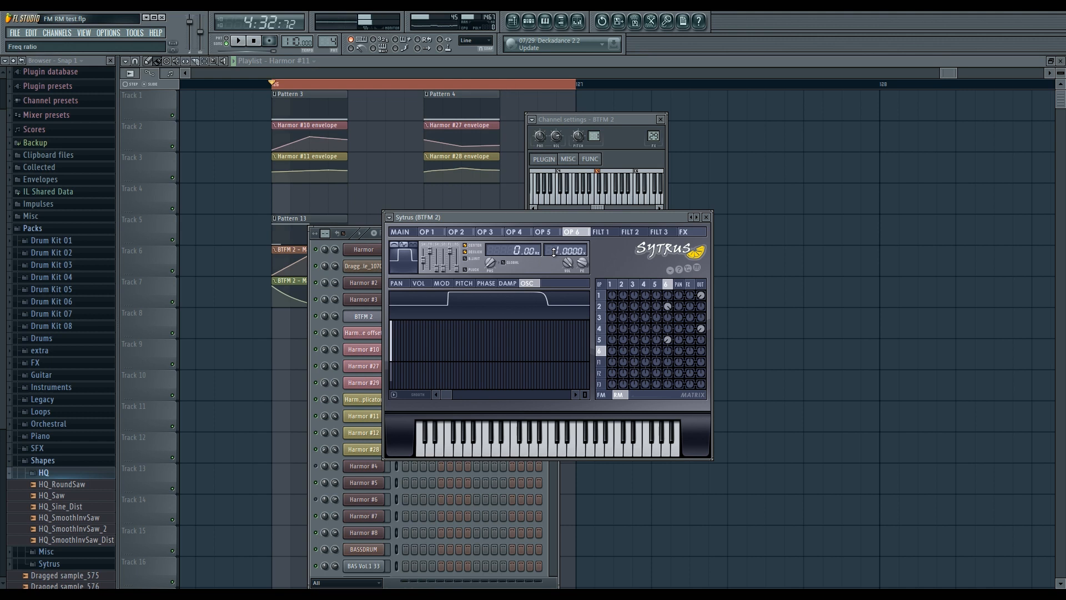
pyautogui.press('space')
pyautogui.moveTo(558, 251); pyautogui.dragTo(558, 244)
pyautogui.press('space')
pyautogui.press('space')
# Try a first harmonic phase of 33% on operator 6, then set it to 73% during playback.
pyautogui.click(392, 379)
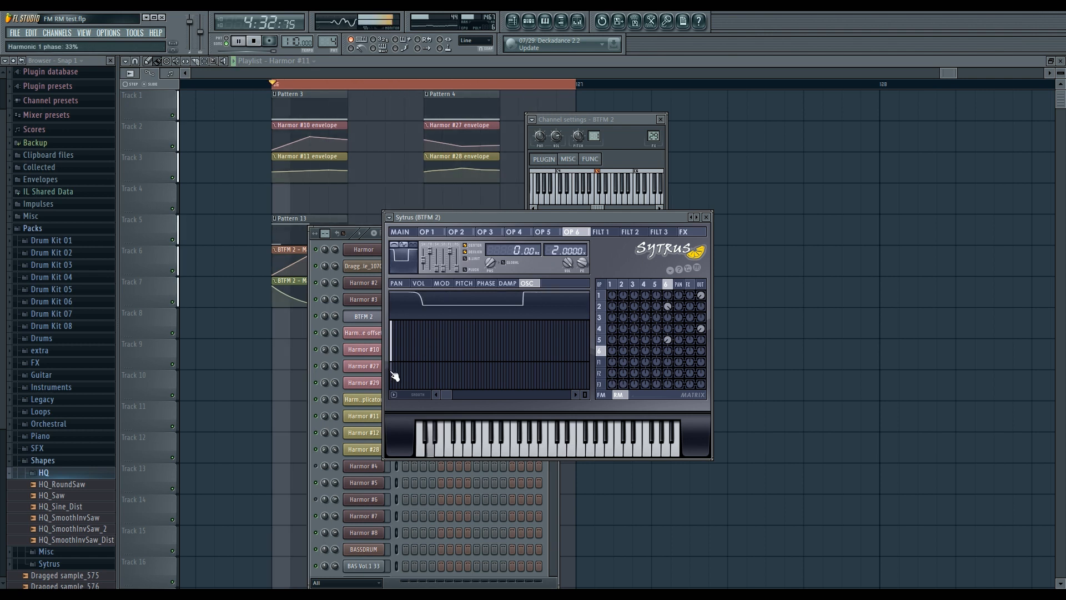
pyautogui.click(392, 383)
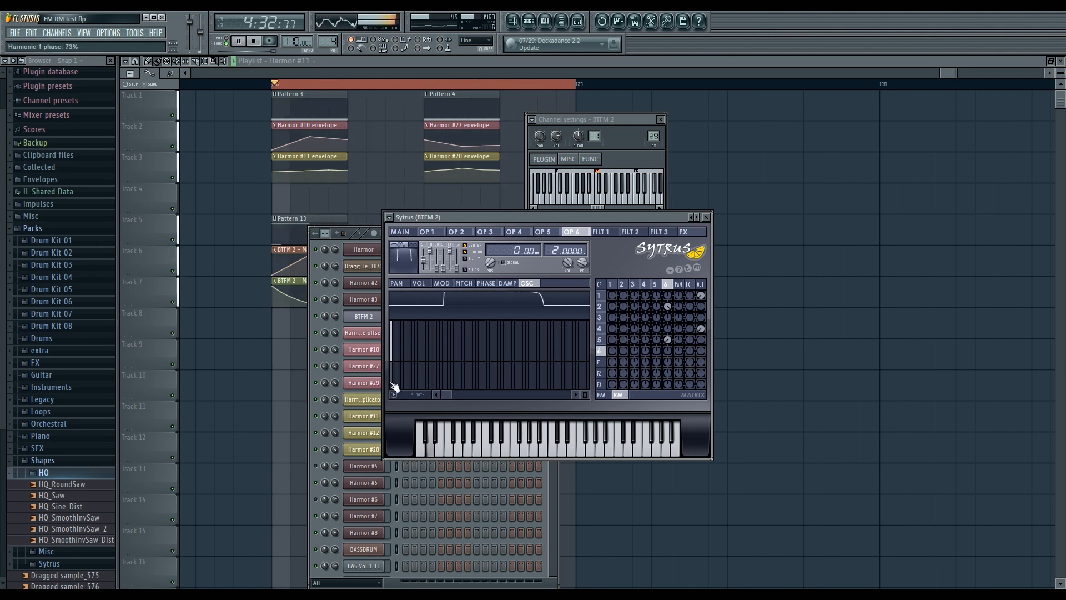
pyautogui.press('space')
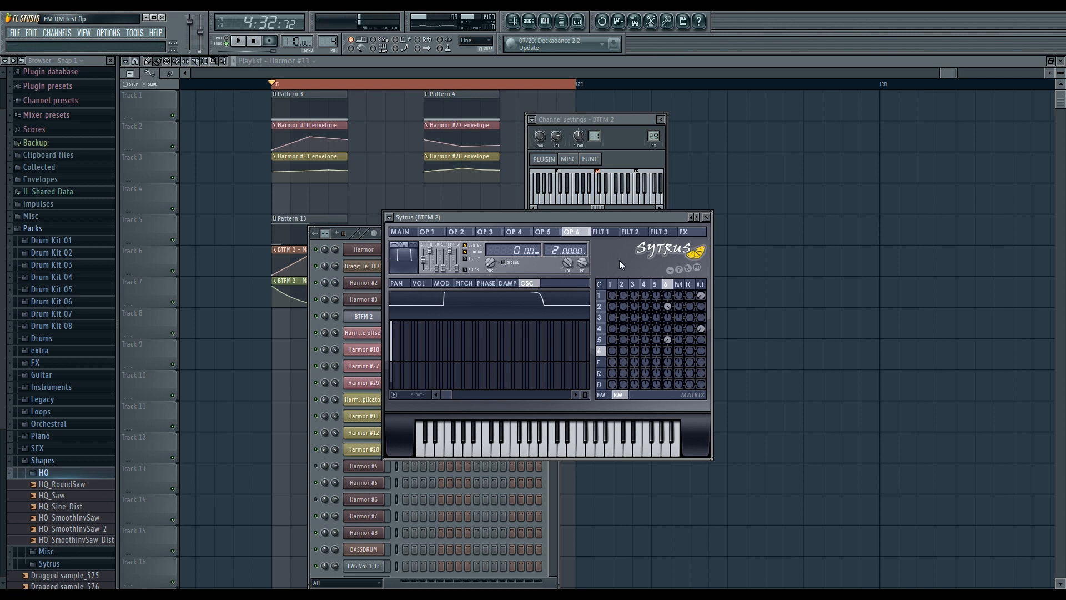
# Review the waveforms of the operators and their routings in the RM and FM matrices, ending on operator 6 in RM.
pyautogui.click(611, 285)
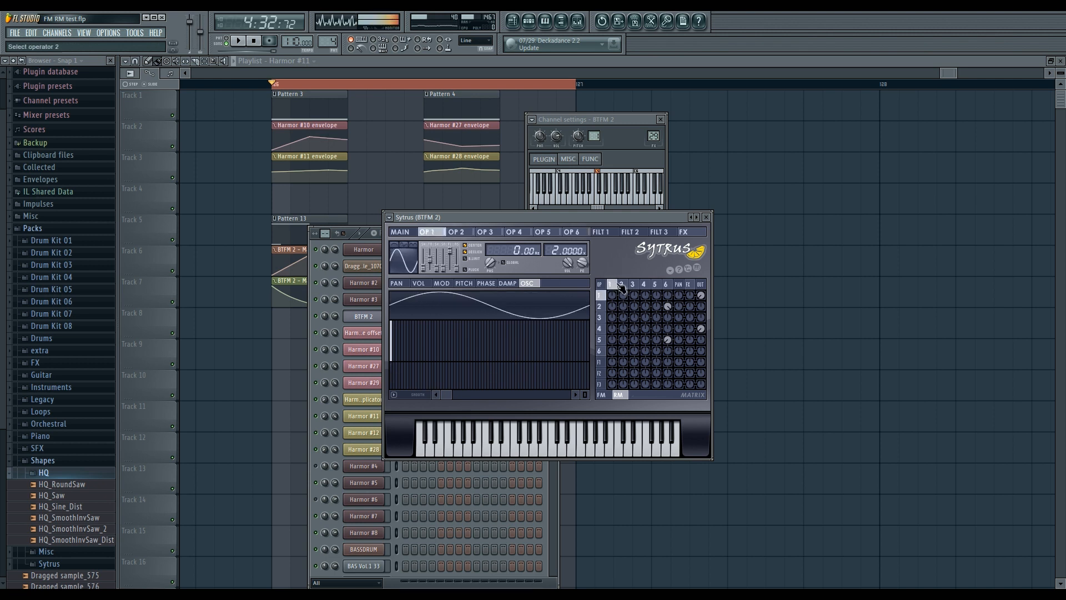
pyautogui.click(632, 284)
pyautogui.click(655, 284)
pyautogui.click(666, 285)
pyautogui.click(607, 395)
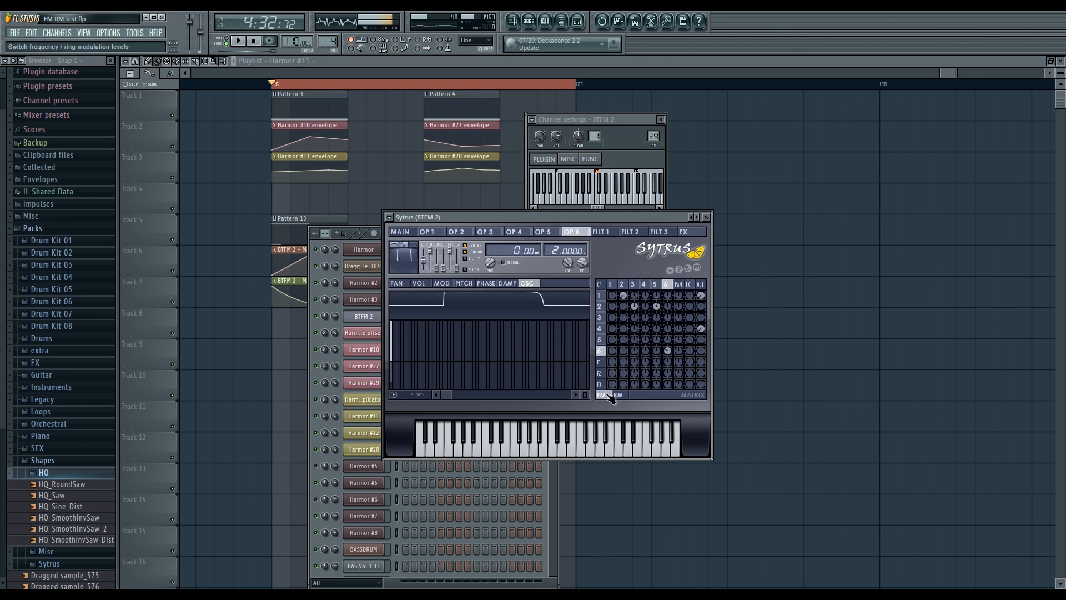
pyautogui.click(644, 284)
pyautogui.click(657, 284)
pyautogui.click(622, 396)
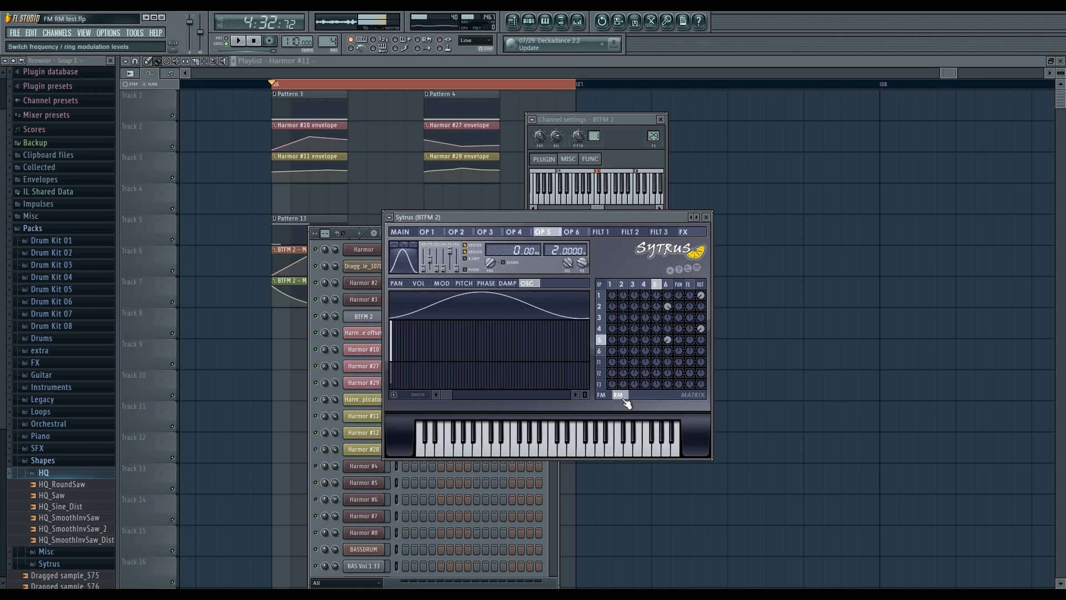
pyautogui.click(665, 284)
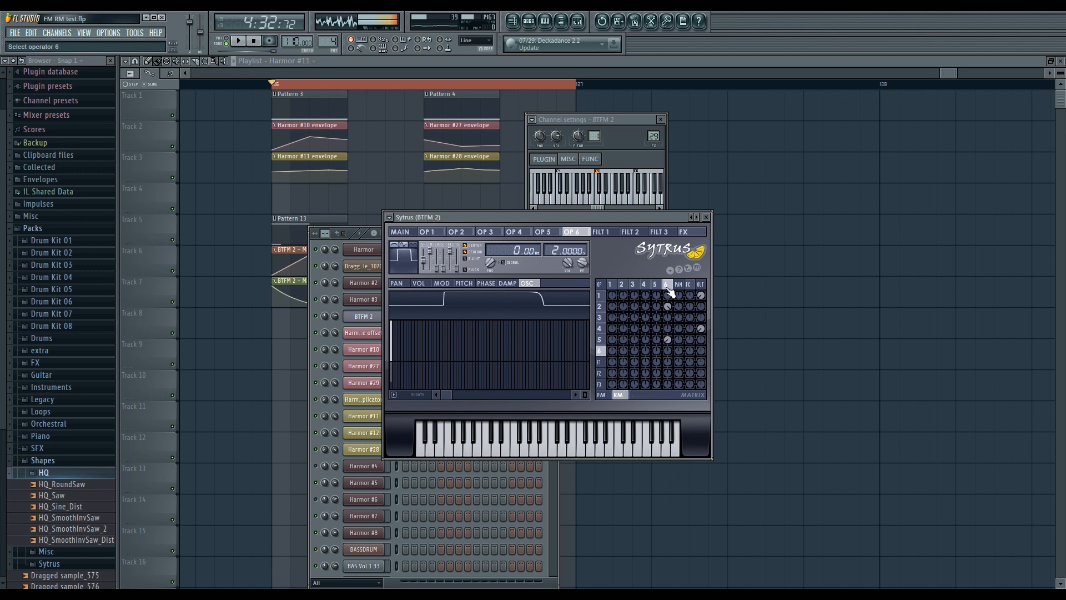
# Compare the operator routings in the FM and RM matrices, finishing on operator 1.
pyautogui.click(602, 395)
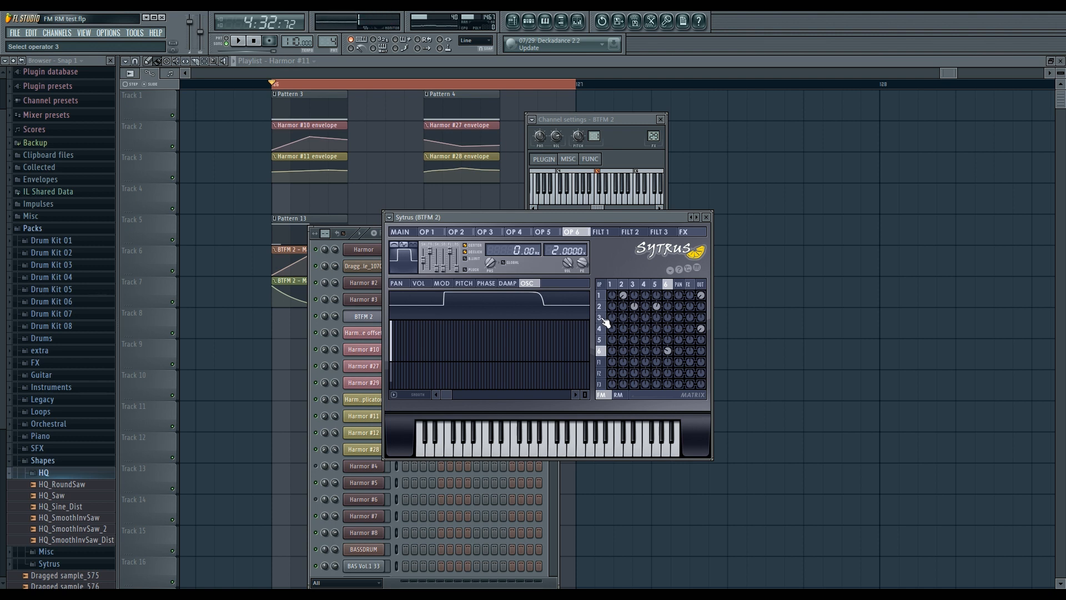
pyautogui.click(619, 395)
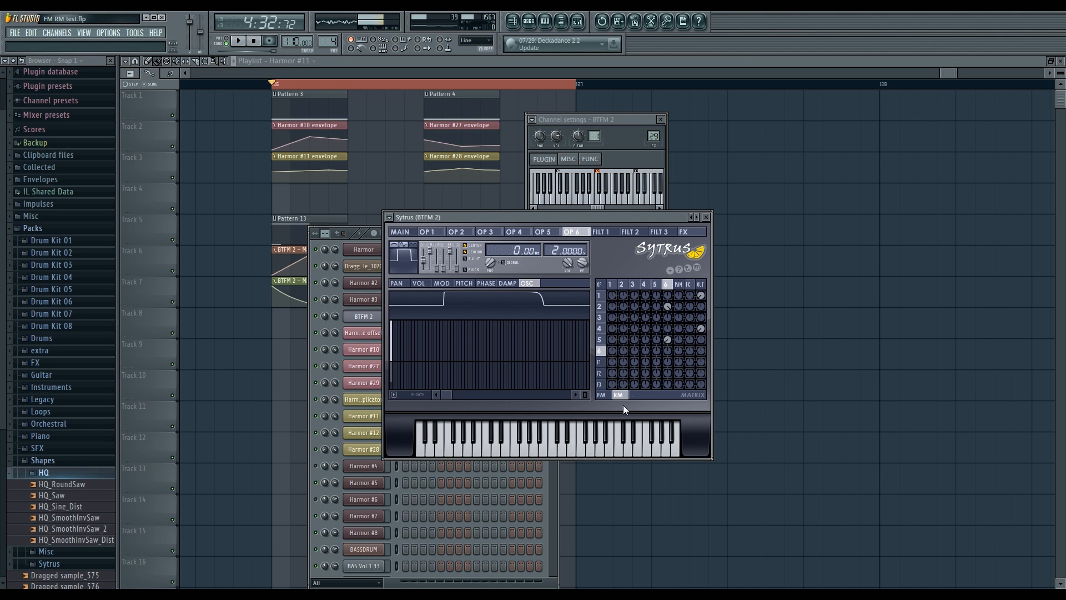
pyautogui.click(611, 283)
# Open the mixer track of the BTFM 2 channel and inspect Inserts 28 and 30, returning to Insert 29.
pyautogui.doubleClick(654, 134)
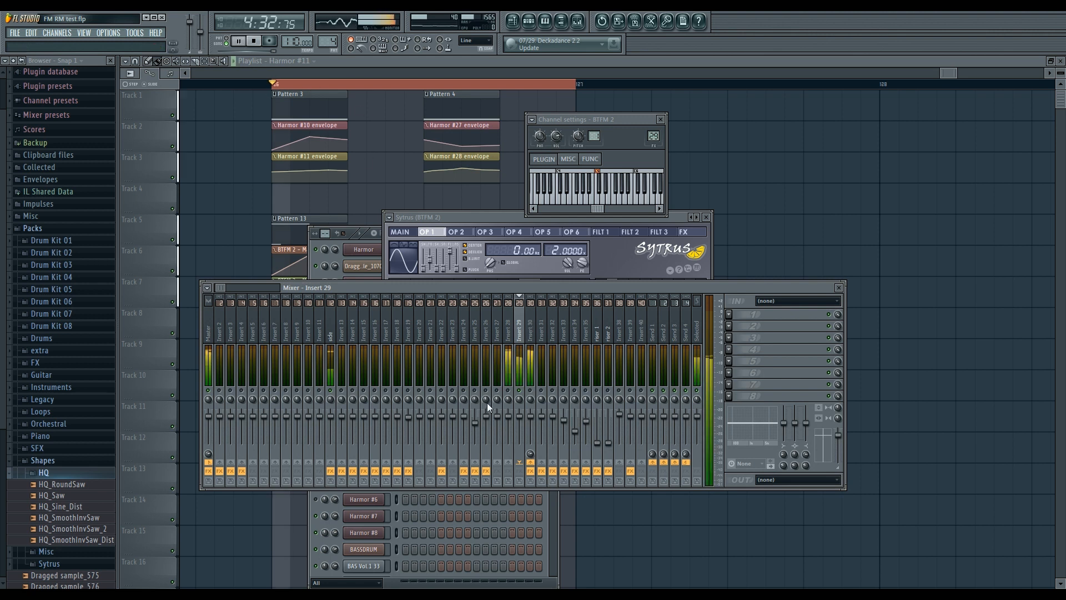
pyautogui.click(508, 336)
pyautogui.click(530, 361)
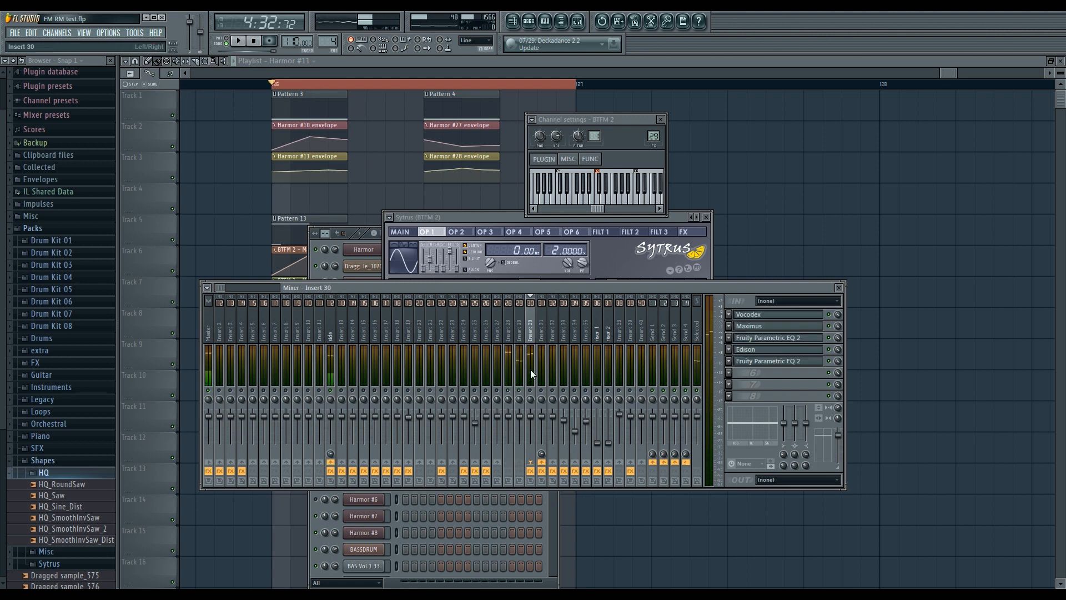
pyautogui.click(519, 329)
# Shift the first harmonic's phase on Sytrus operator 6 and listen to the result.
pyautogui.click(604, 259)
pyautogui.press('space')
pyautogui.click(666, 285)
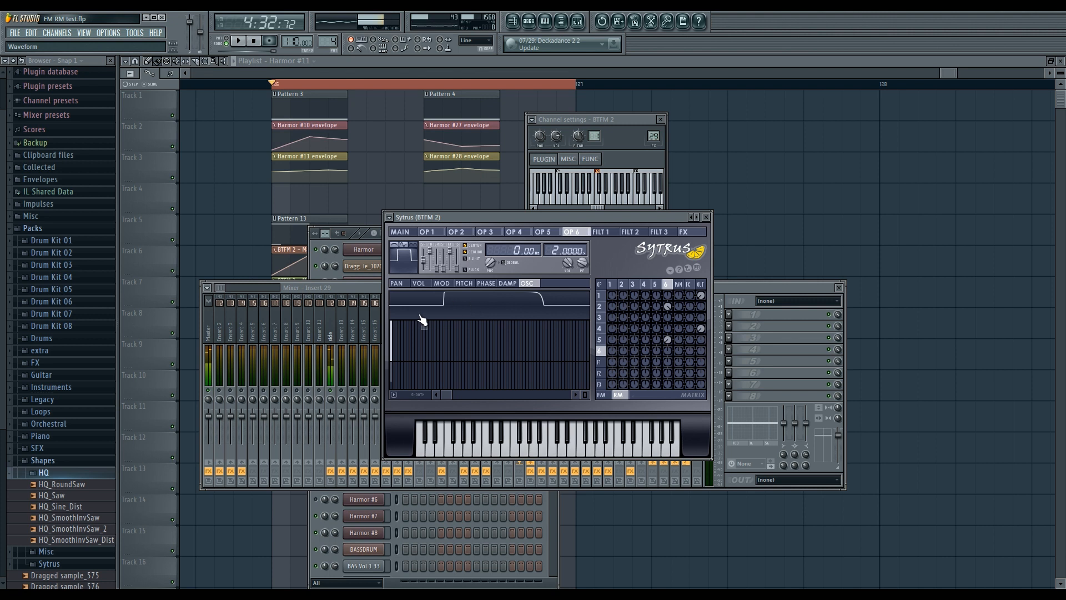
pyautogui.click(391, 376)
pyautogui.press('space')
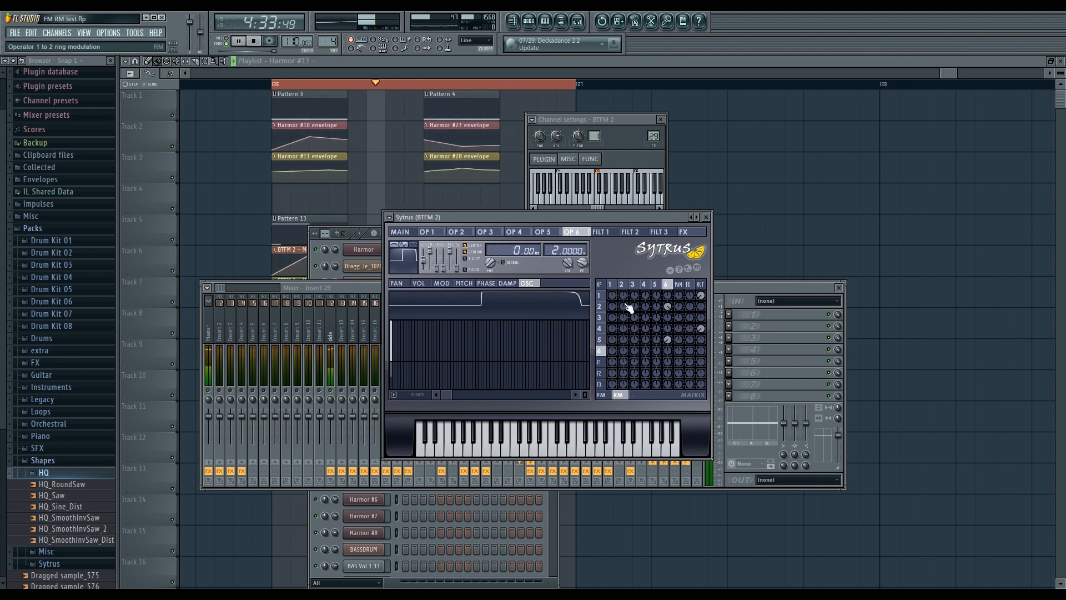
# Adjust operator 6's modulation of itself in the FM matrix and play the pattern.
pyautogui.click(602, 395)
pyautogui.press('space')
pyautogui.moveTo(669, 352); pyautogui.dragTo(668, 333)
pyautogui.press('space')
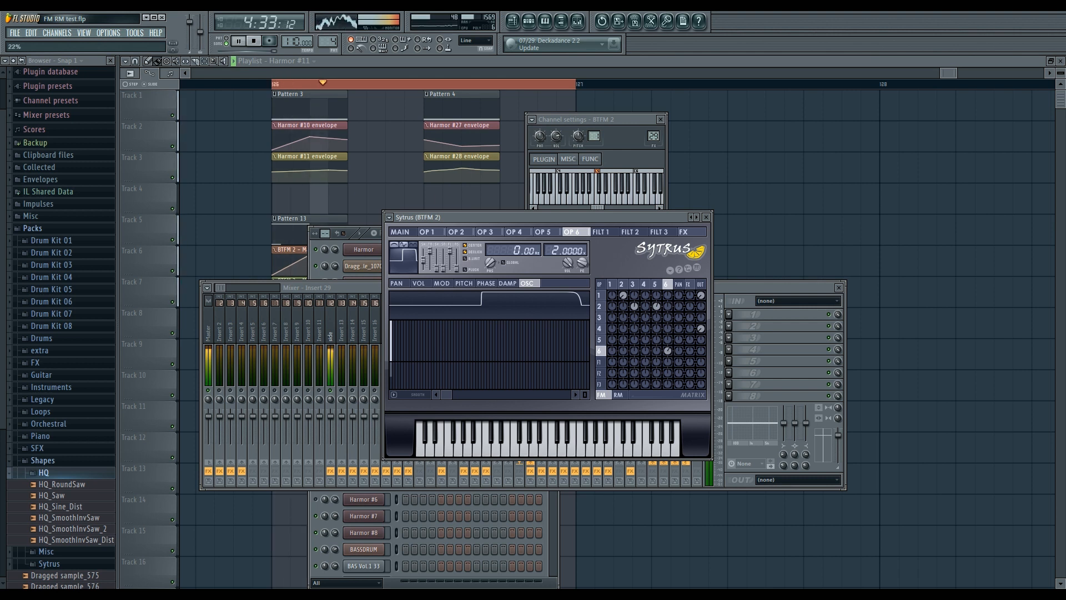
# Try a first harmonic phase of 71% on operator 3, then set it to 31% during playback.
pyautogui.click(634, 285)
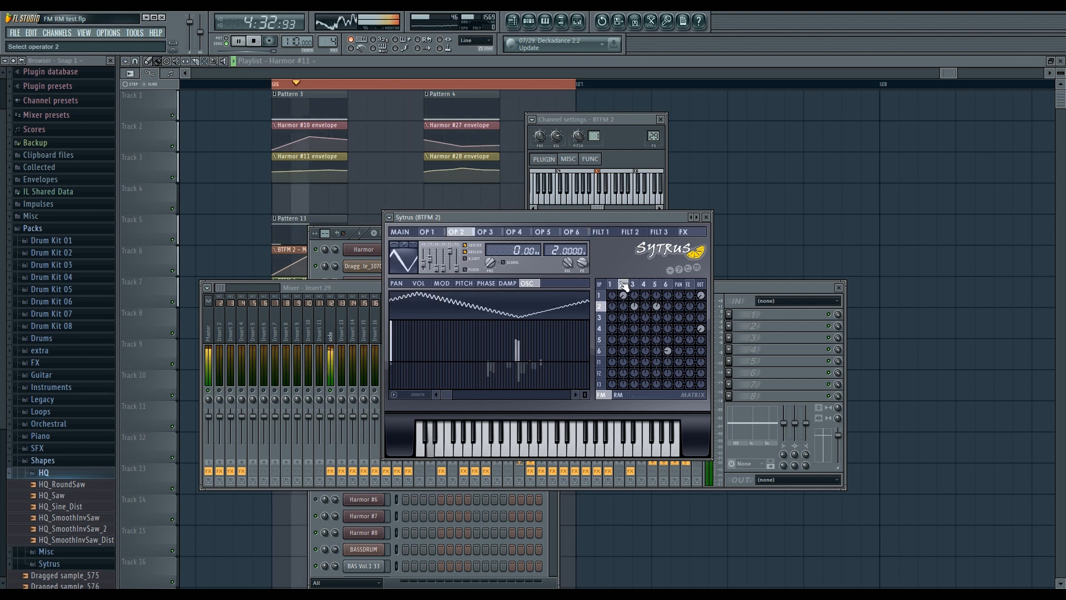
pyautogui.click(392, 379)
pyautogui.click(392, 384)
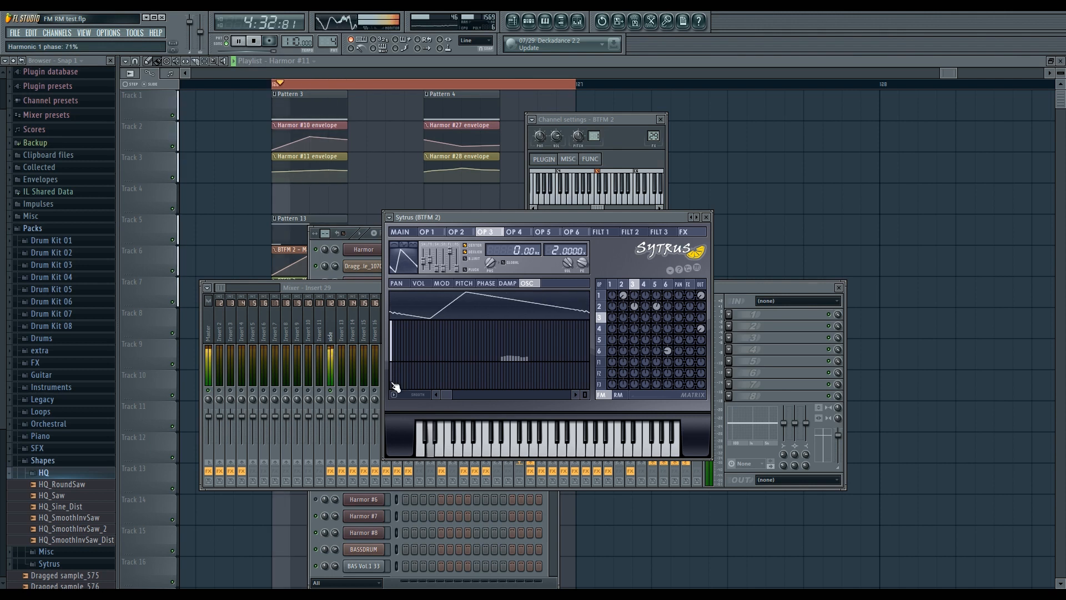
pyautogui.click(393, 387)
pyautogui.click(394, 367)
pyautogui.click(394, 369)
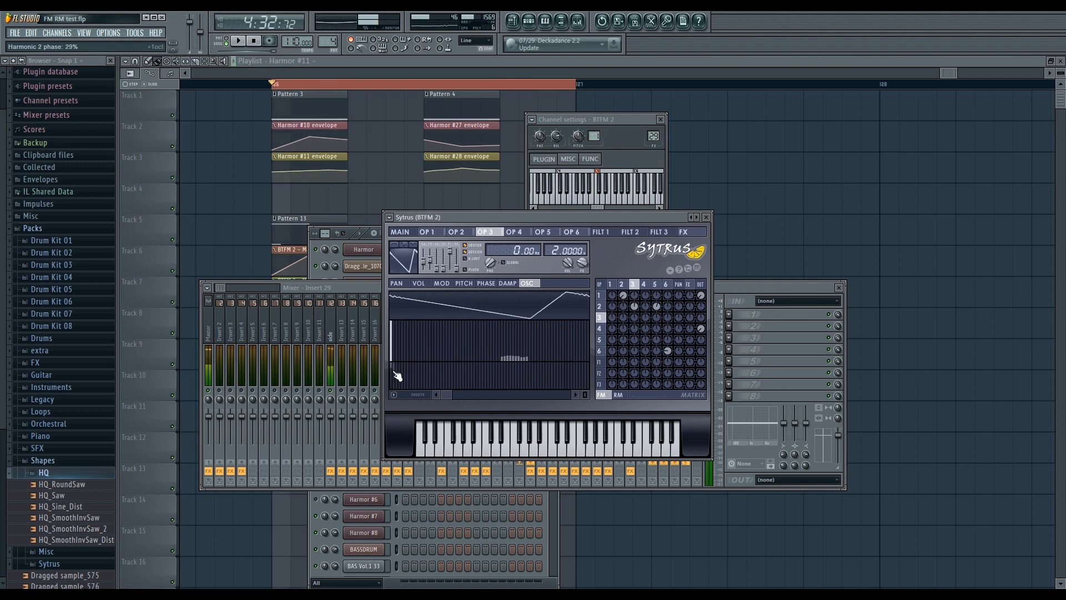
pyautogui.click(394, 372)
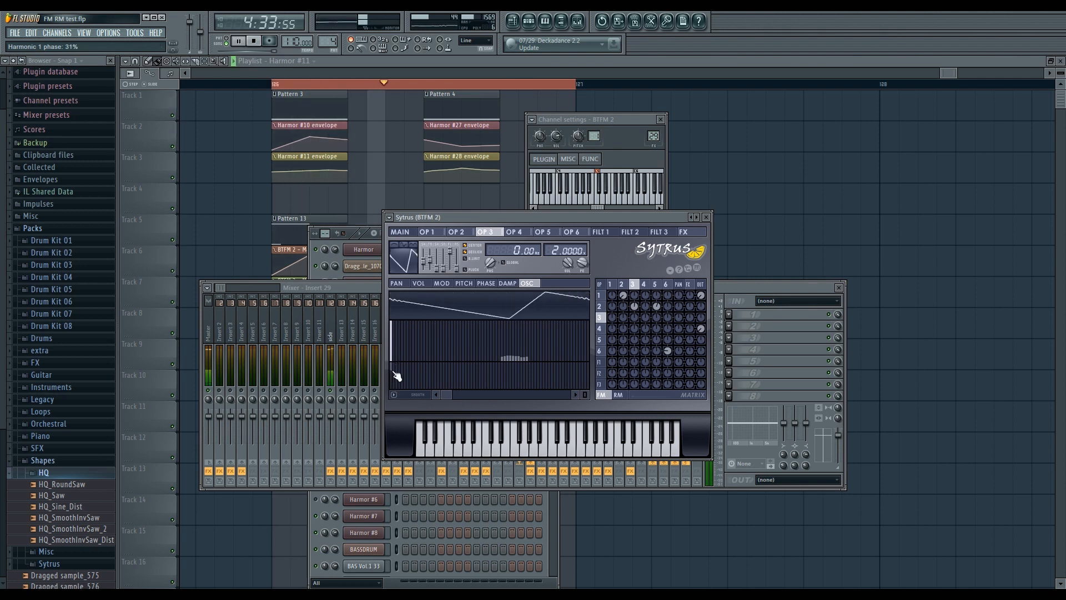
pyautogui.press('space')
# Bring the mixer forward and open the Vocodex effect on Insert 30.
pyautogui.click(361, 288)
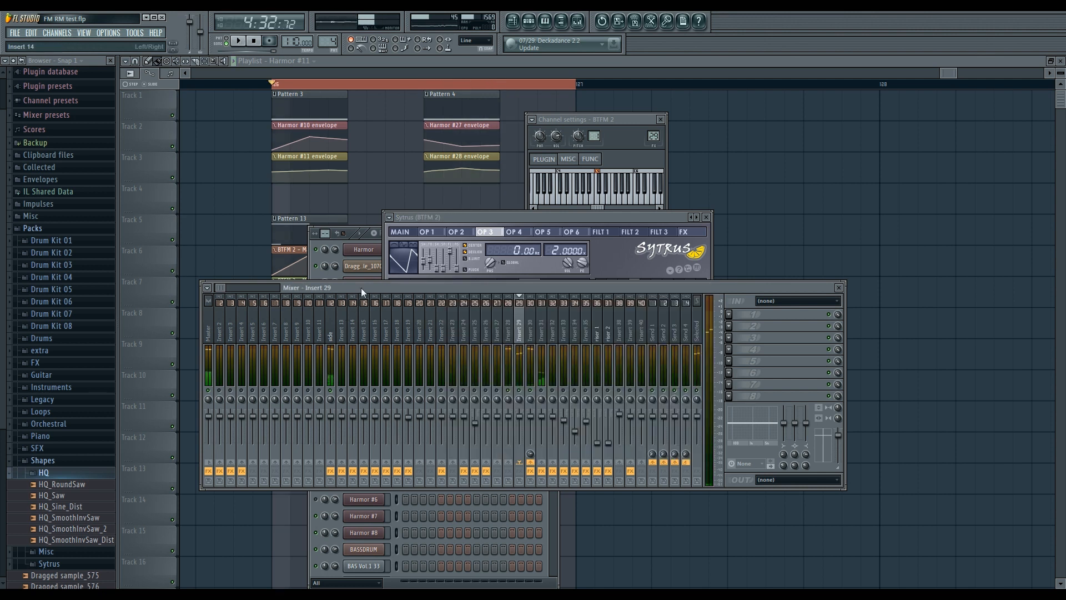
pyautogui.click(529, 337)
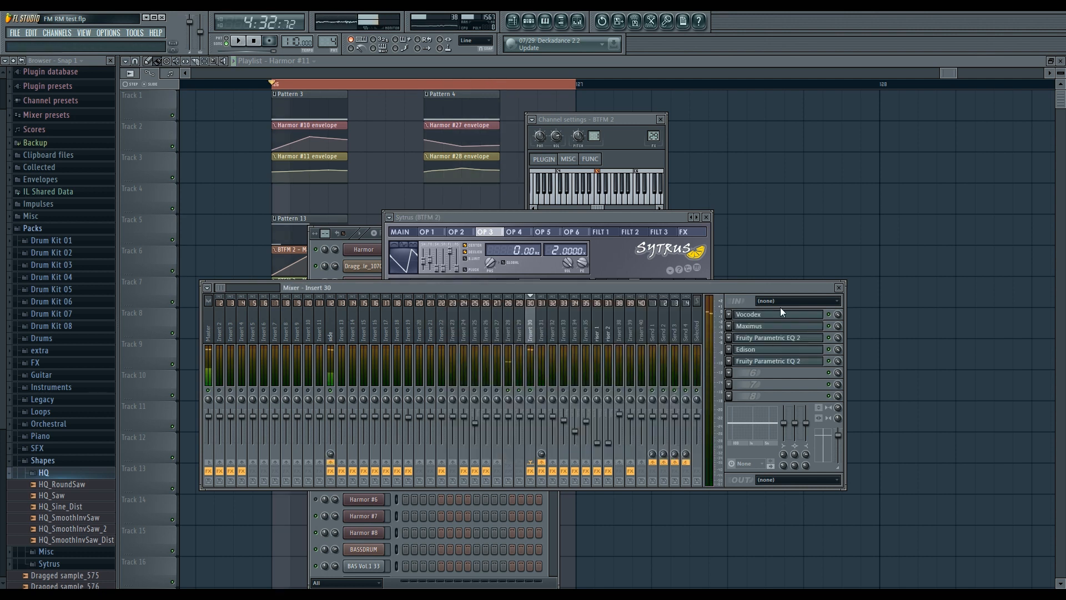
pyautogui.click(778, 315)
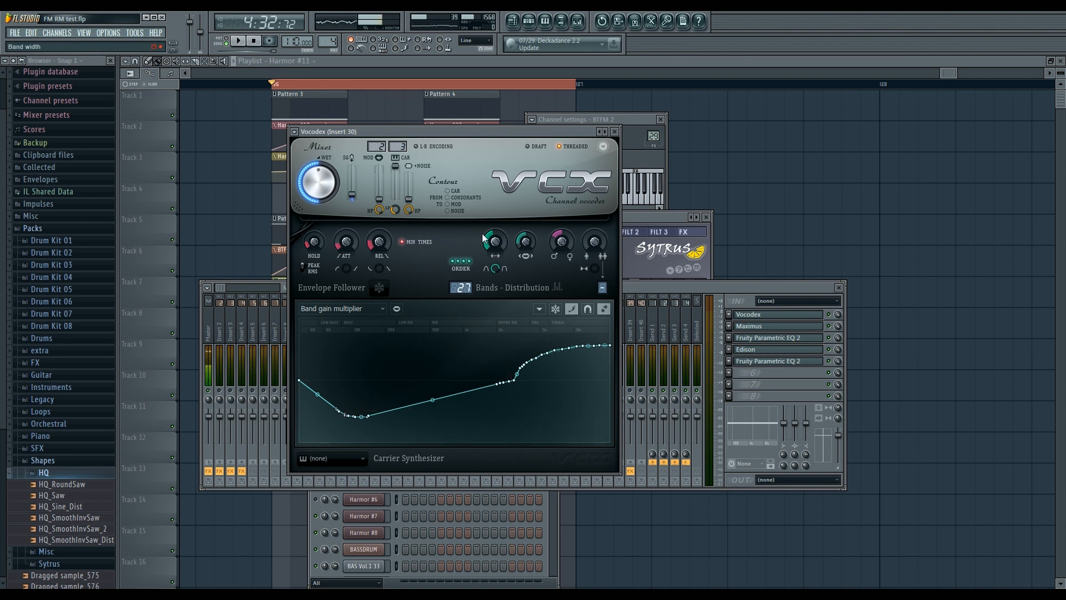
# Sweep Vocodex's overall band width up to its maximum during playback, then bring it back down to 85%.
pyautogui.press('space')
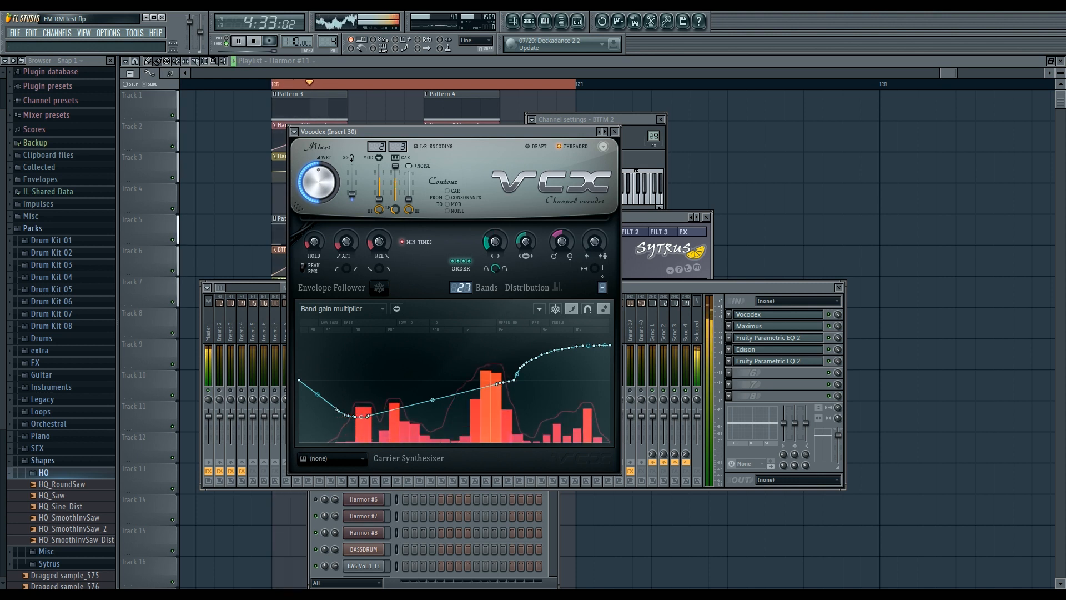
pyautogui.moveTo(495, 242); pyautogui.dragTo(495, 195)
pyautogui.press('space')
pyautogui.press('space')
pyautogui.press('space')
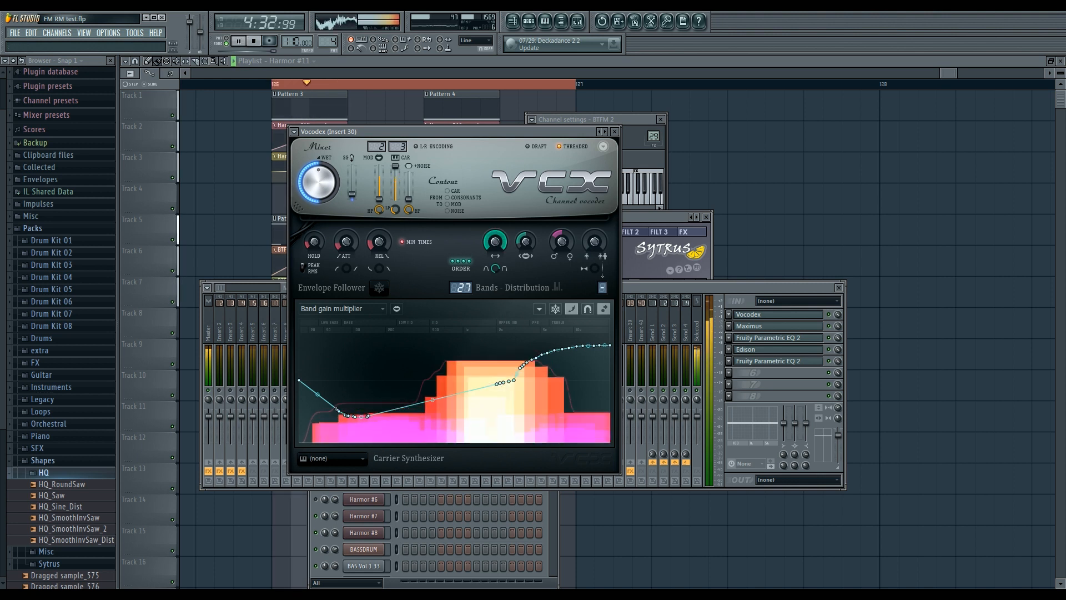
pyautogui.press('space')
pyautogui.moveTo(495, 242)
pyautogui.mouseDown()
pyautogui.moveTo(494, 270)
pyautogui.moveTo(495, 240)
pyautogui.mouseUp()
pyautogui.press('space')
pyautogui.press('space')
pyautogui.press('space')
pyautogui.press('space')
pyautogui.press('space')
pyautogui.press('space')
pyautogui.press('space')
pyautogui.press('space')
pyautogui.press('space')
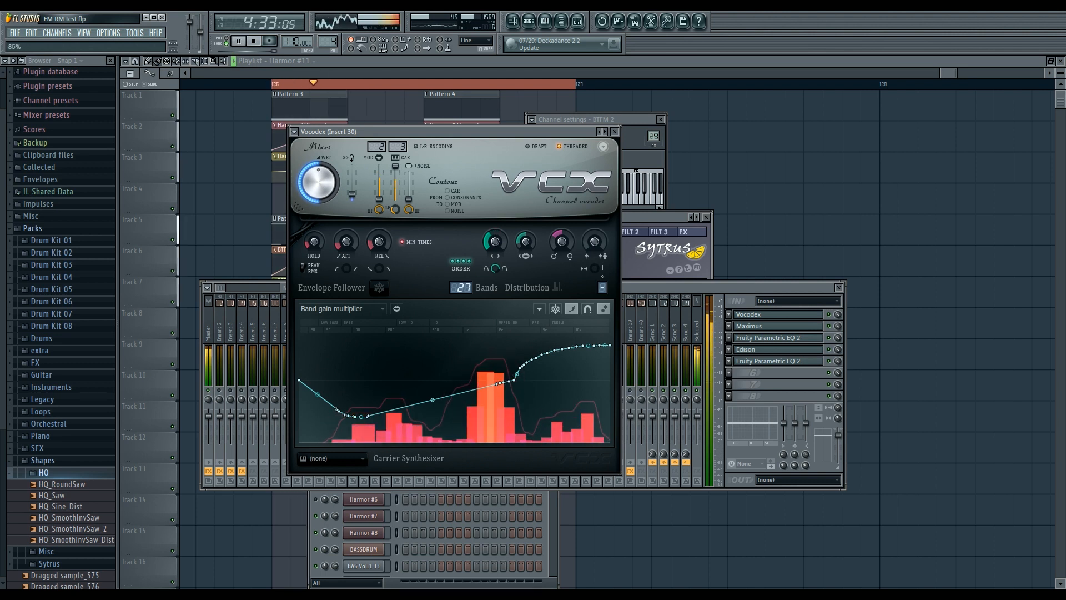
# Vary the multiplier next to Vocodex's band width during playback, trying x0.385 and x0.304.
pyautogui.press('space')
pyautogui.press('space')
pyautogui.press('space')
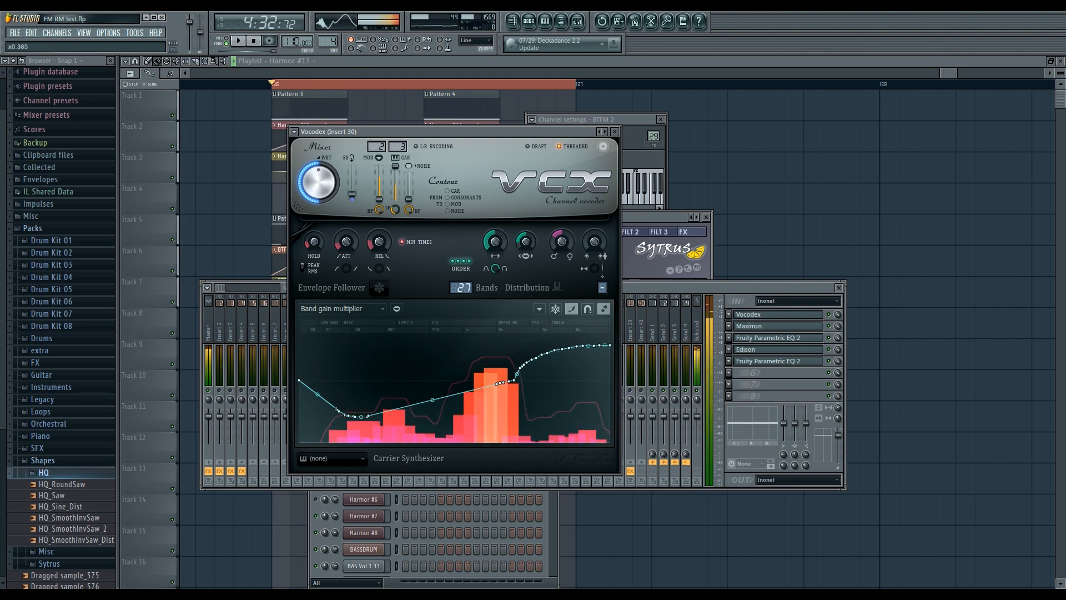
pyautogui.press('space')
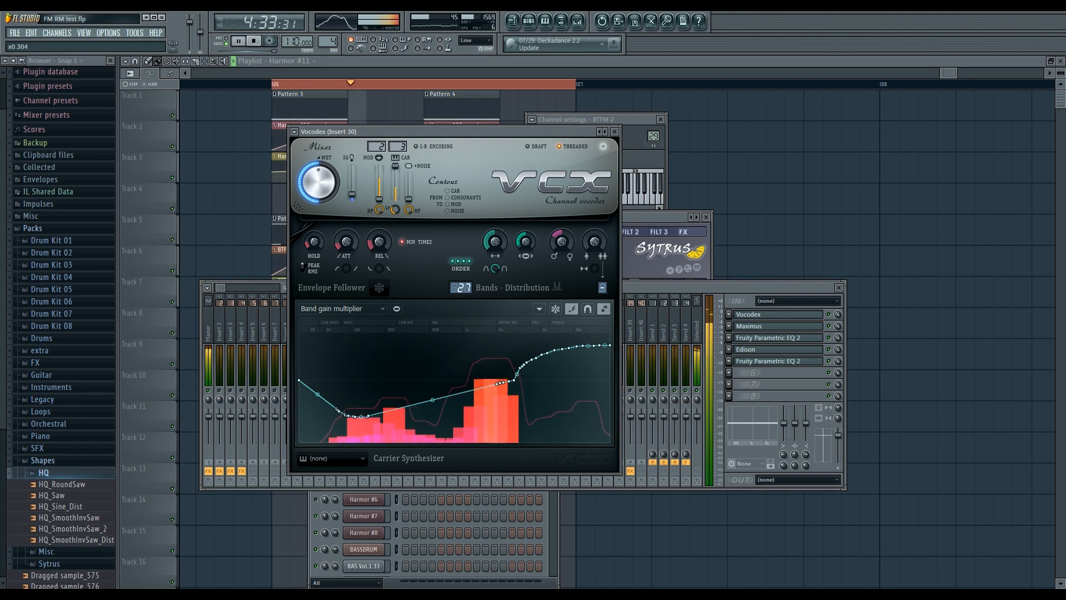
pyautogui.press('space')
pyautogui.press('space')
pyautogui.press('space')
pyautogui.press('space')
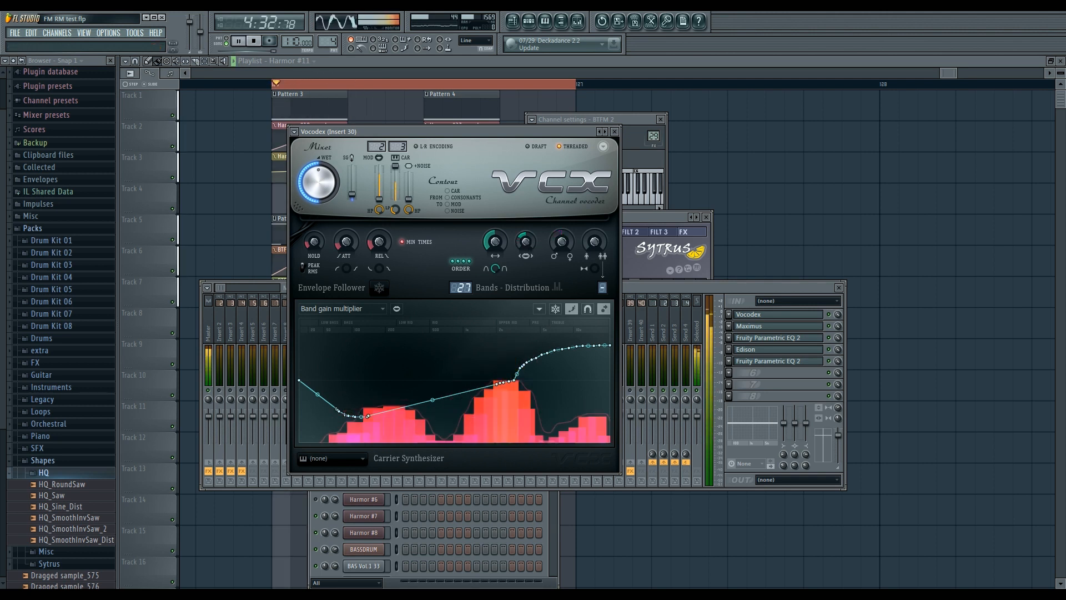
# Sweep Vocodex's overall modulator pitch shift during playback and set it to -600 cents.
pyautogui.press('space')
pyautogui.press('space')
pyautogui.moveTo(562, 242); pyautogui.dragTo(562, 254)
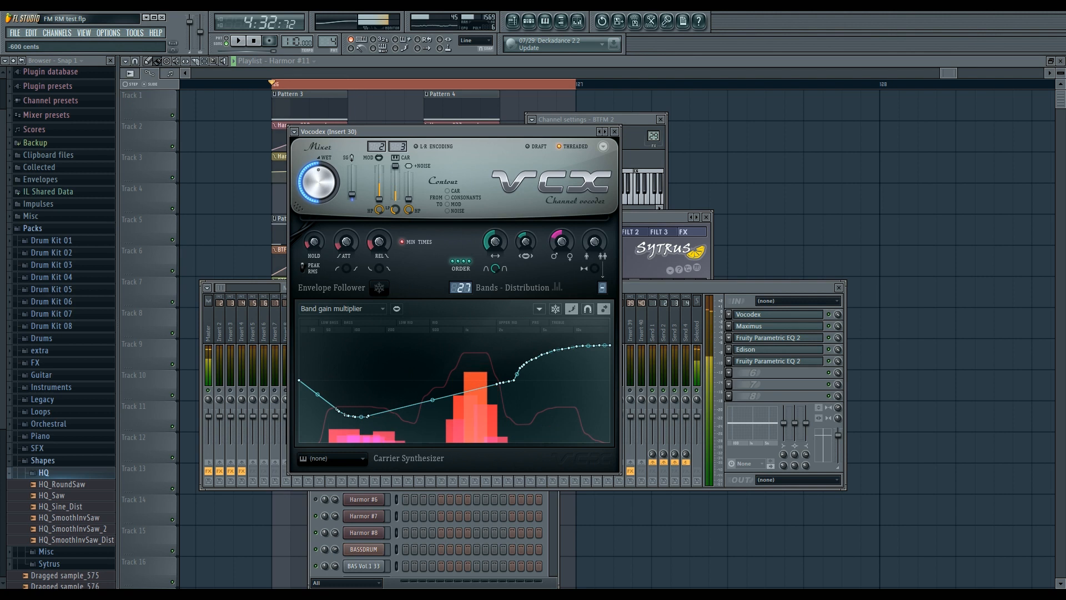
pyautogui.press('space')
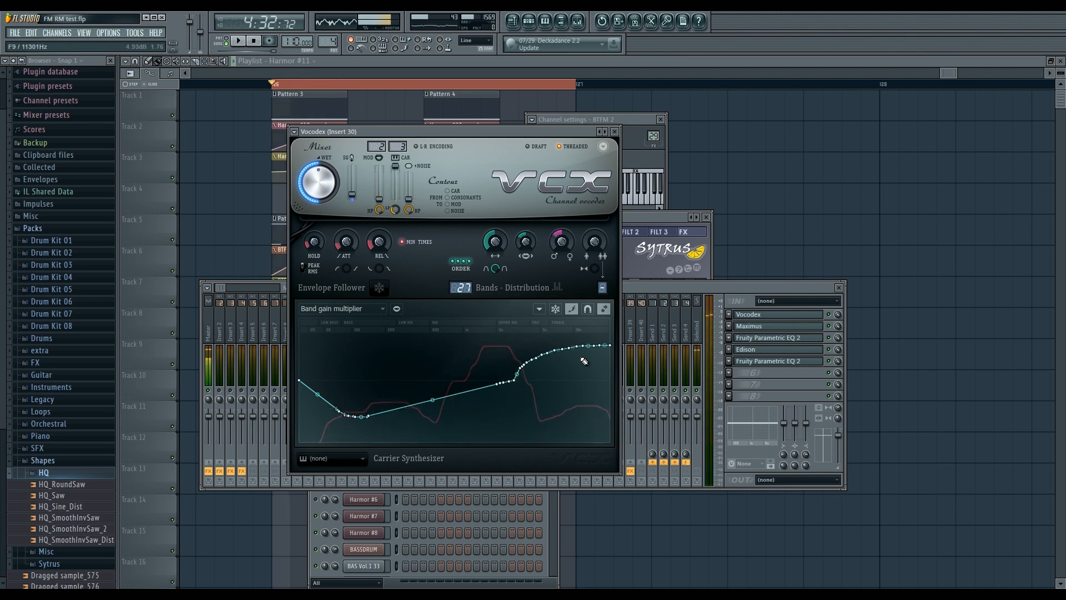
# Show the Band width curve in the Vocodex editor and redraw its middle and upper-mid sections.
pyautogui.click(348, 312)
pyautogui.click(355, 442)
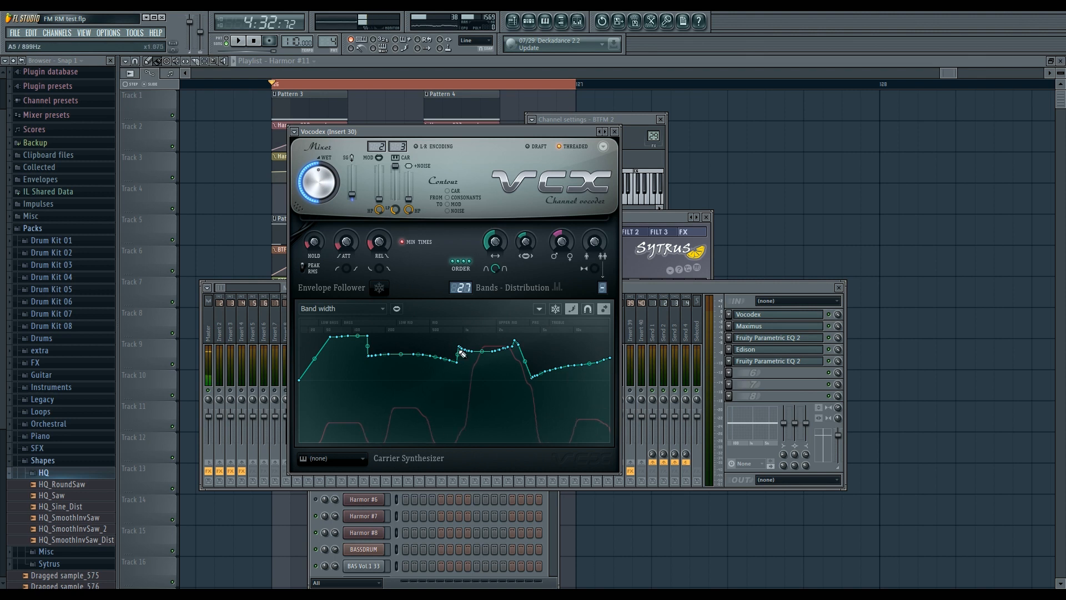
pyautogui.moveTo(431, 355)
pyautogui.mouseDown()
pyautogui.moveTo(469, 418)
pyautogui.moveTo(533, 418)
pyautogui.mouseUp()
pyautogui.moveTo(502, 360); pyautogui.dragTo(543, 363)
pyautogui.press('space')
pyautogui.press('space')
# Draw a low-mid dip rising into an upper-mid hump on the Band width curve and audition it.
pyautogui.moveTo(423, 378)
pyautogui.mouseDown()
pyautogui.moveTo(473, 375)
pyautogui.moveTo(498, 351)
pyautogui.mouseUp()
pyautogui.press('space')
pyautogui.press('space')
pyautogui.press('space')
pyautogui.press('space')
pyautogui.press('space')
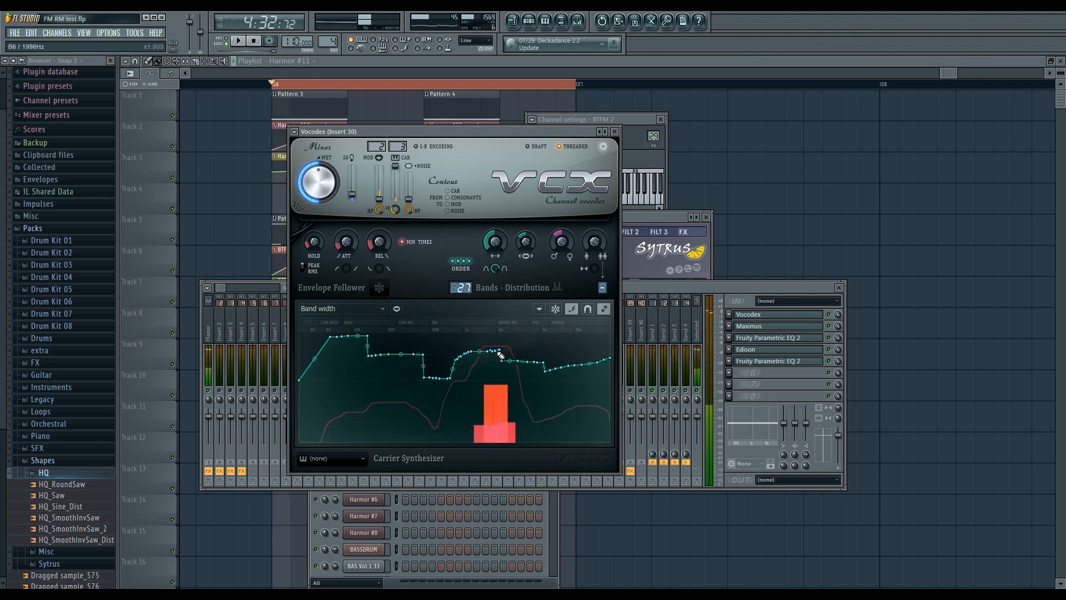
pyautogui.press('space')
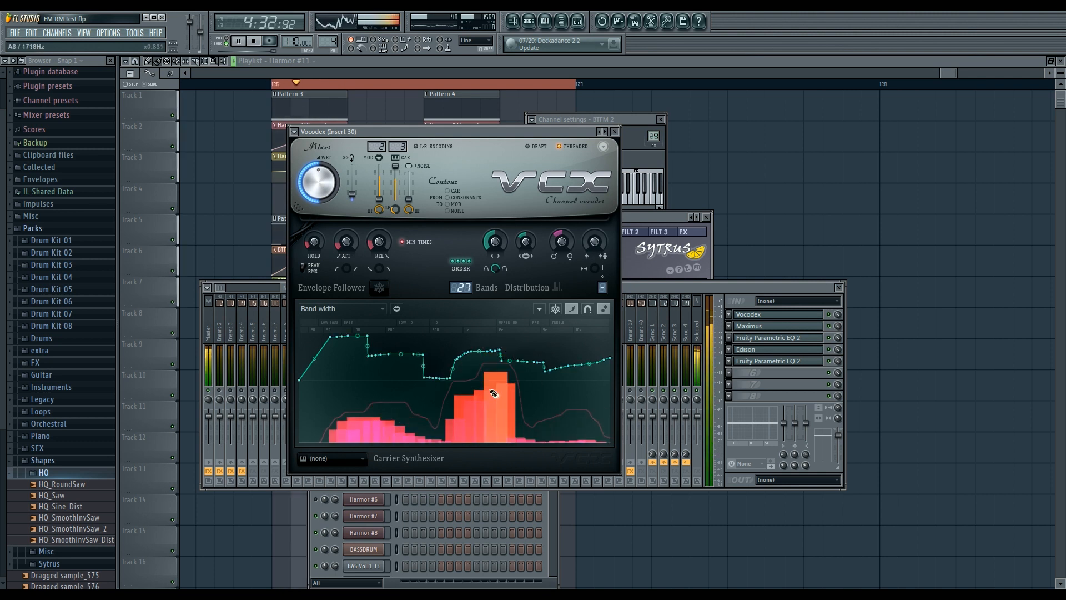
# Try a flat, lowered upper-mid section on the Band width curve, then redraw it as a higher, gentle slope.
pyautogui.moveTo(491, 388)
pyautogui.mouseDown()
pyautogui.moveTo(515, 403)
pyautogui.moveTo(550, 393)
pyautogui.mouseUp()
pyautogui.press('space')
pyautogui.press('space')
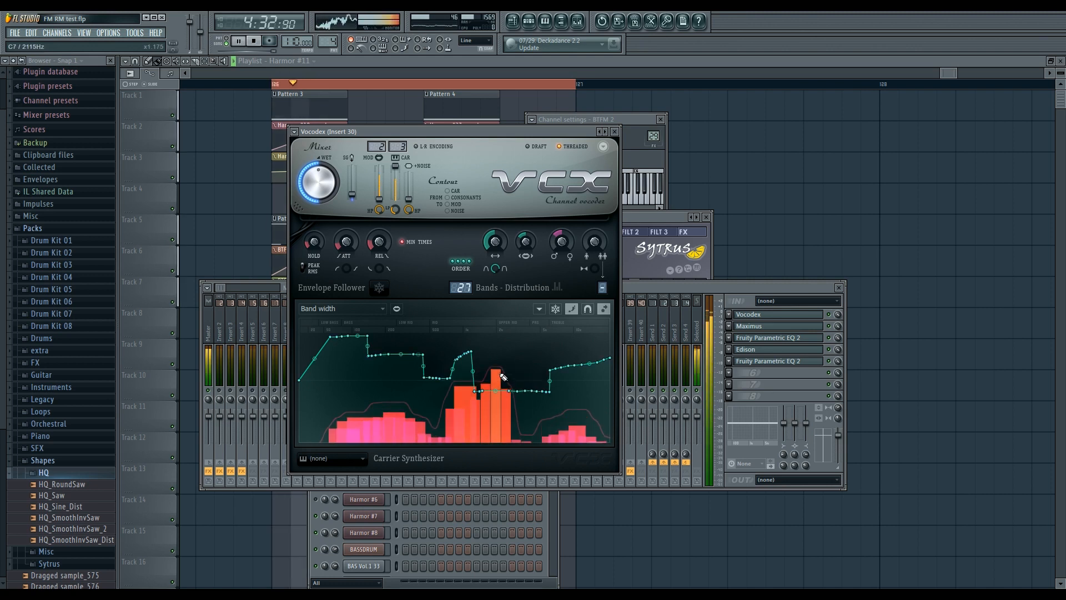
pyautogui.press('space')
pyautogui.moveTo(472, 350); pyautogui.dragTo(511, 352)
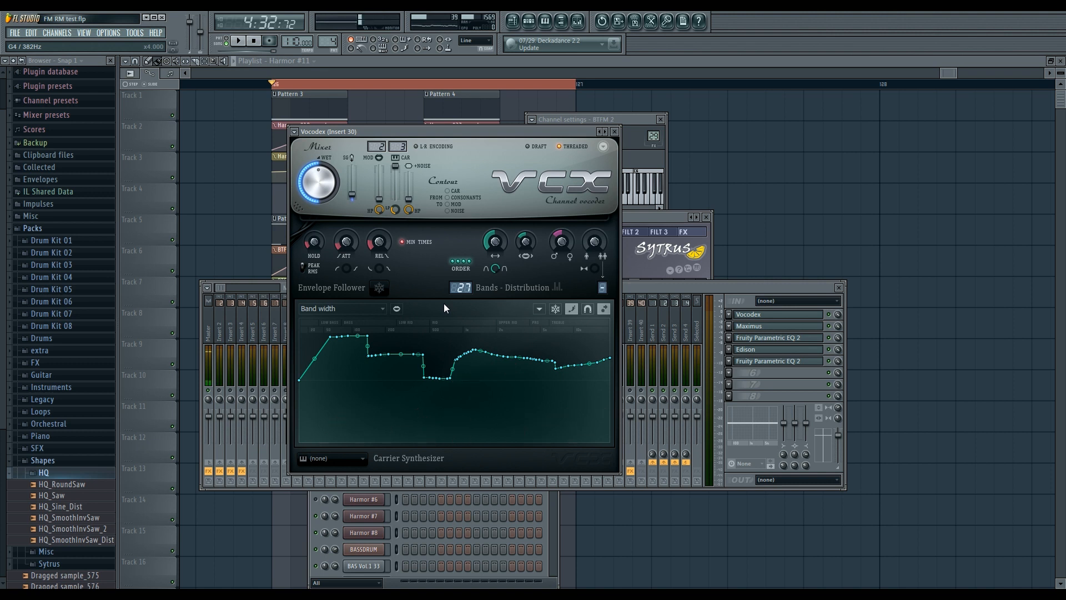
# Switch the editor to the Modulator pitch shift curve and redraw its high-frequency section as a gentle rise, auditioning it.
pyautogui.click(353, 310)
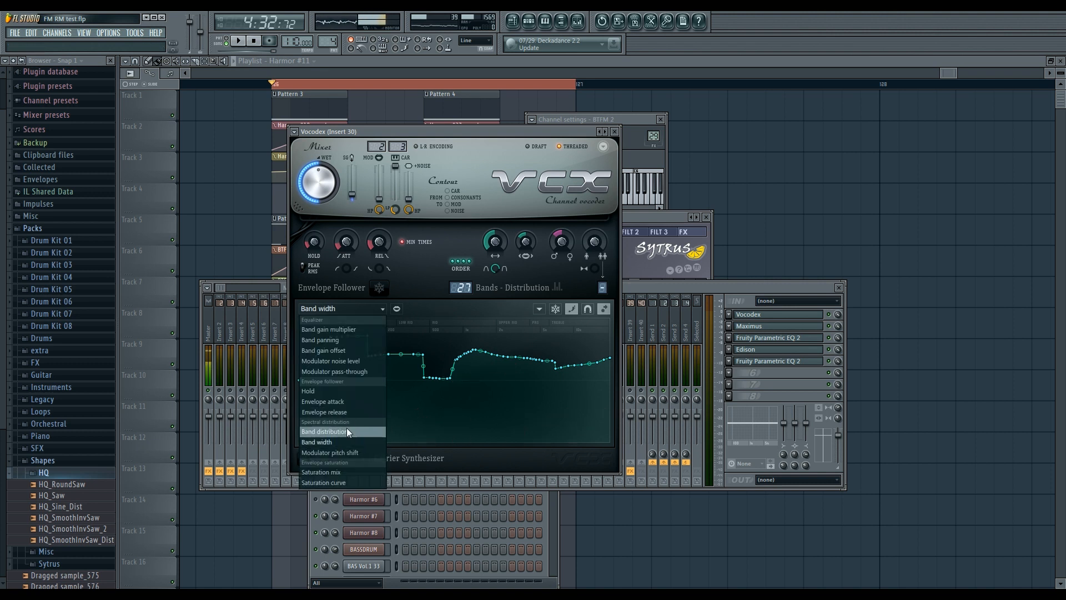
pyautogui.click(357, 451)
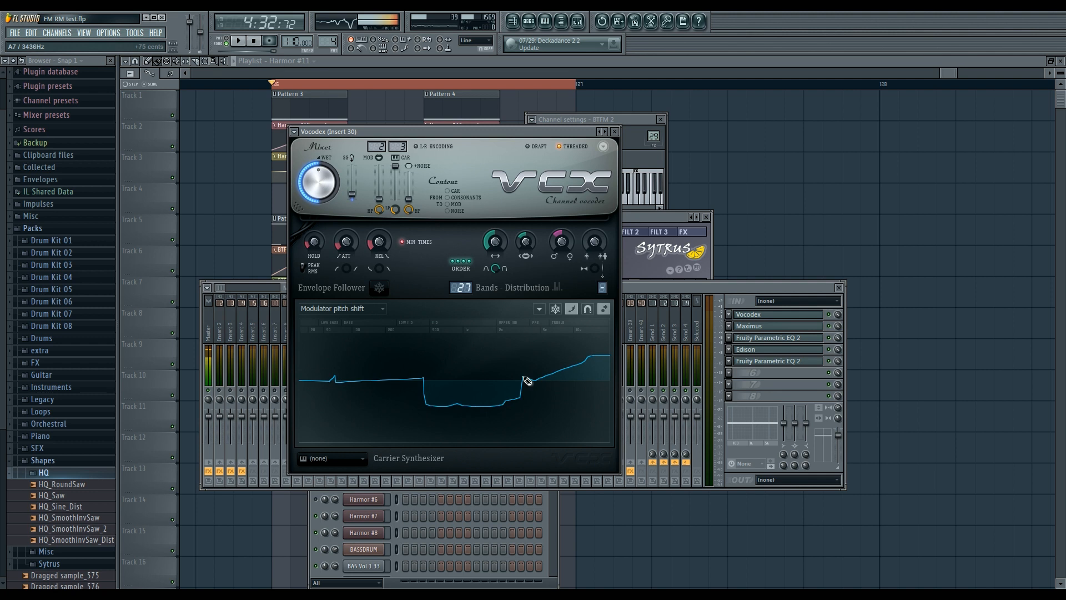
pyautogui.moveTo(527, 381); pyautogui.dragTo(668, 339)
pyautogui.moveTo(527, 379); pyautogui.dragTo(617, 368)
pyautogui.press('space')
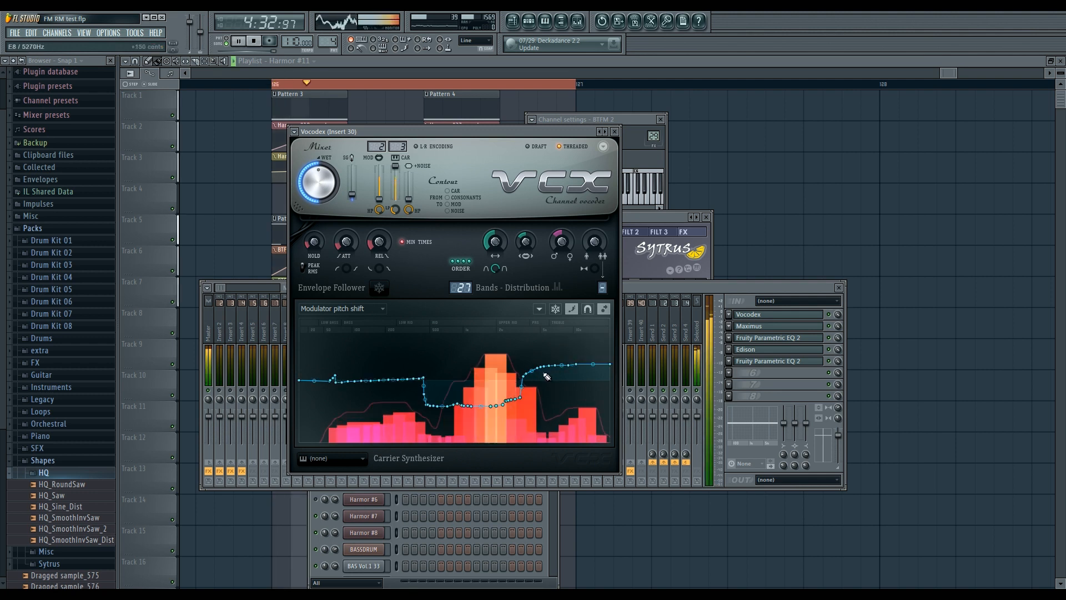
pyautogui.moveTo(534, 375)
pyautogui.mouseDown()
pyautogui.moveTo(640, 347)
pyautogui.moveTo(549, 366)
pyautogui.moveTo(626, 359)
pyautogui.mouseUp()
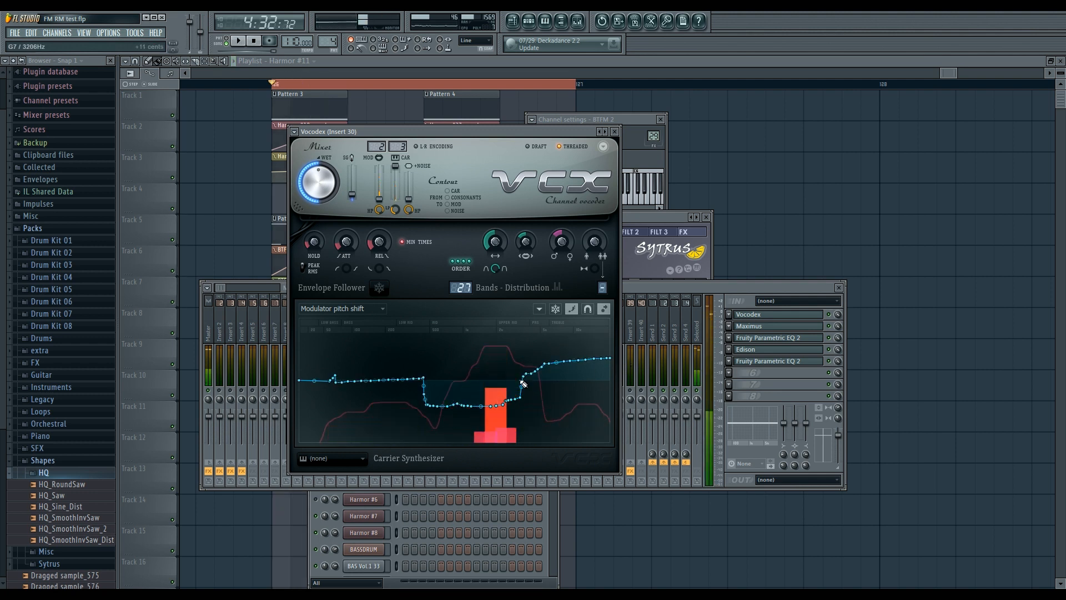
# Lower the upper-mid part of the Modulator pitch shift curve and steepen its jump to the high frequencies.
pyautogui.moveTo(521, 397)
pyautogui.mouseDown()
pyautogui.moveTo(501, 432)
pyautogui.moveTo(498, 354)
pyautogui.moveTo(538, 345)
pyautogui.mouseUp()
pyautogui.moveTo(472, 410); pyautogui.dragTo(536, 417)
pyautogui.moveTo(546, 365)
pyautogui.mouseDown()
pyautogui.moveTo(478, 411)
pyautogui.moveTo(517, 413)
pyautogui.mouseUp()
pyautogui.press('space')
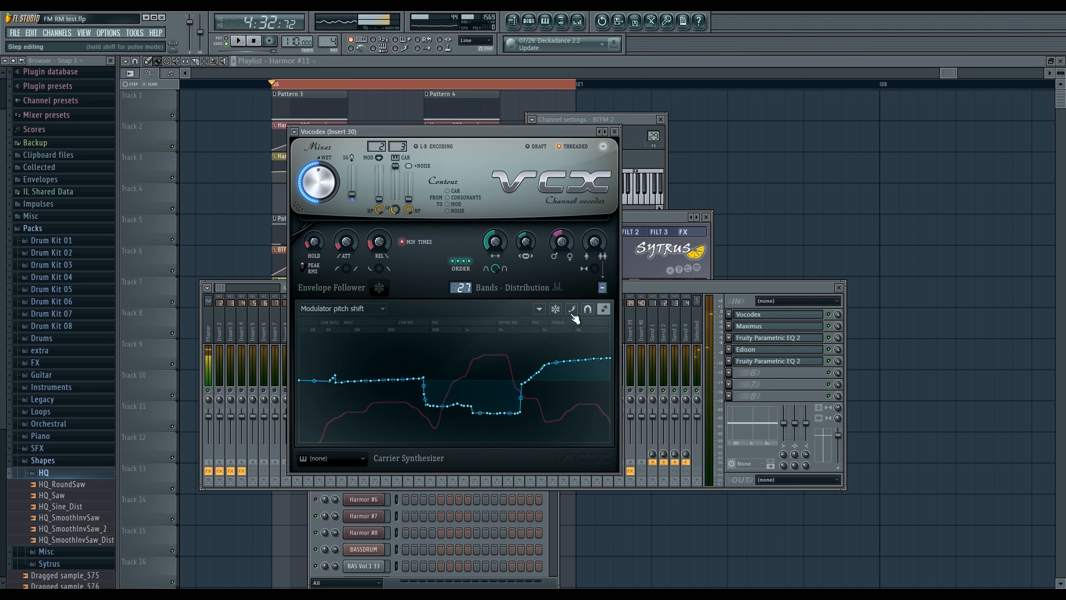
# Redraw the low and low-mid sections of the Modulator pitch shift curve, smoothing out the peak, and open the editor target choices.
pyautogui.moveTo(424, 379)
pyautogui.mouseDown()
pyautogui.moveTo(431, 362)
pyautogui.moveTo(474, 369)
pyautogui.moveTo(428, 370)
pyautogui.mouseUp()
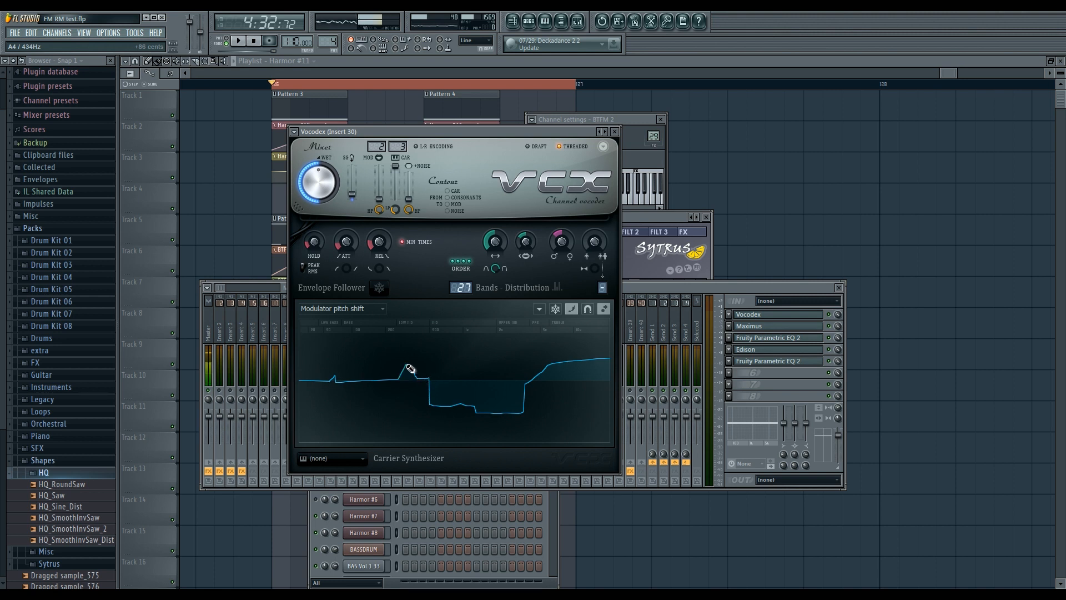
pyautogui.moveTo(420, 383); pyautogui.dragTo(394, 385)
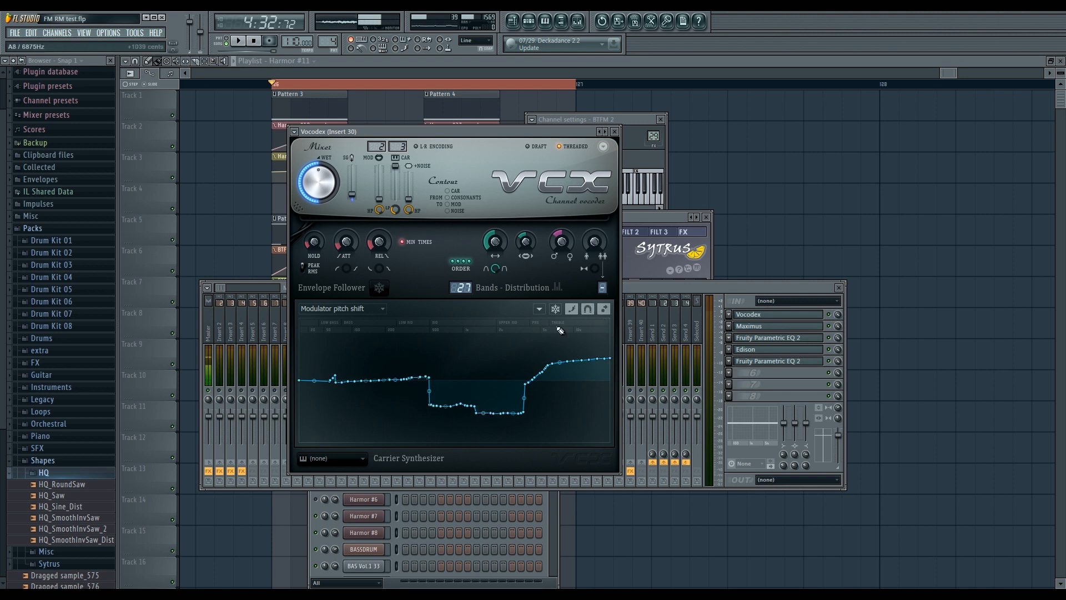
pyautogui.moveTo(394, 370)
pyautogui.mouseDown()
pyautogui.moveTo(333, 373)
pyautogui.moveTo(397, 383)
pyautogui.mouseUp()
pyautogui.moveTo(315, 381); pyautogui.dragTo(302, 382)
pyautogui.click(368, 306)
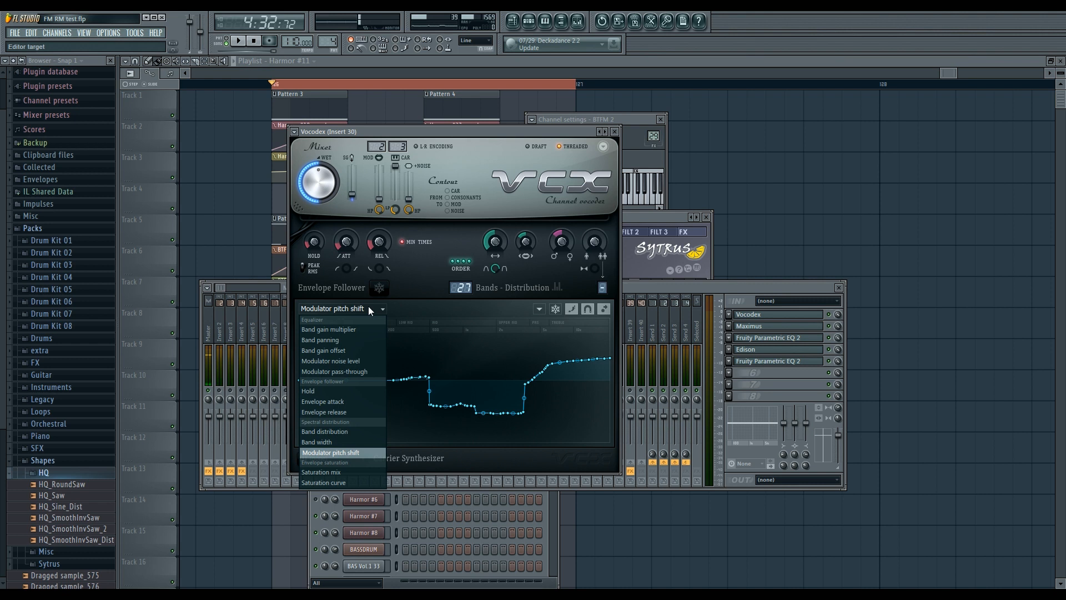
# Return to the Insert 30 mixer track, open its Maximus effect and audition the sound.
pyautogui.click(369, 306)
pyautogui.click(757, 291)
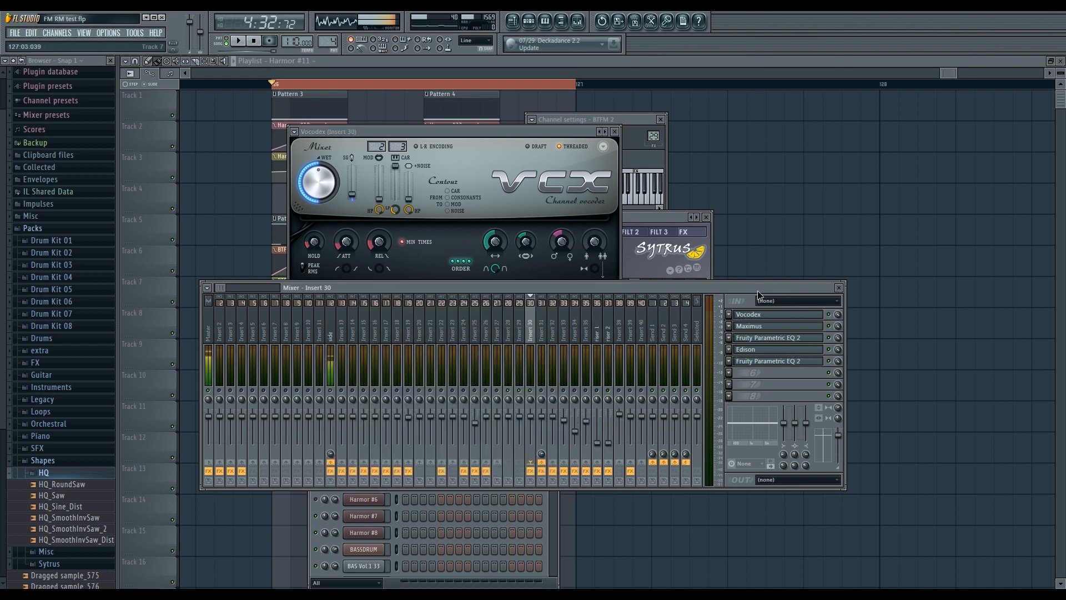
pyautogui.click(773, 328)
pyautogui.click(831, 332)
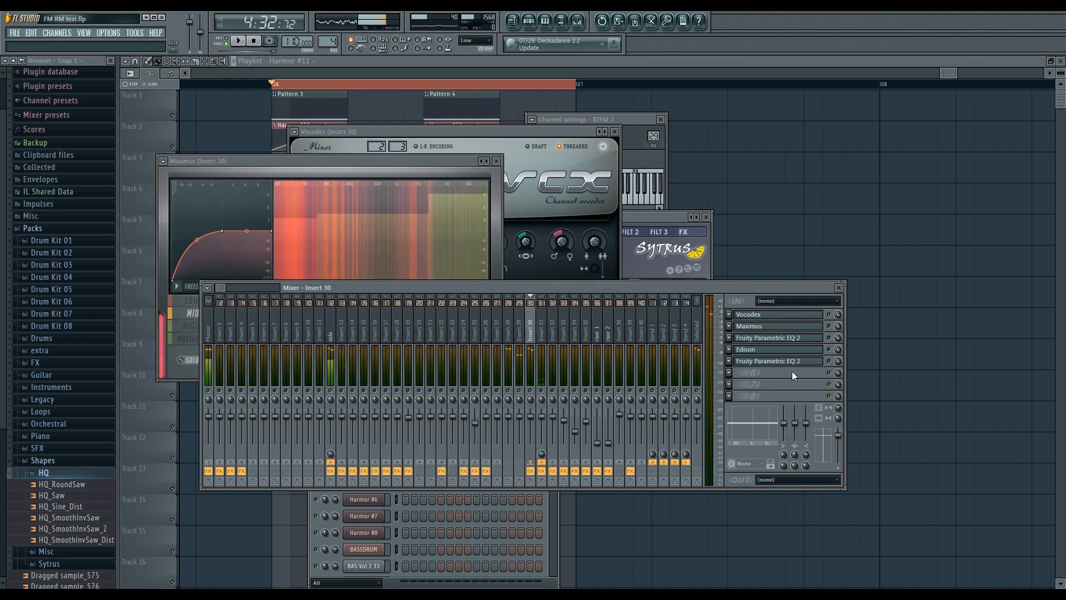
pyautogui.click(821, 349)
pyautogui.click(823, 350)
pyautogui.press('space')
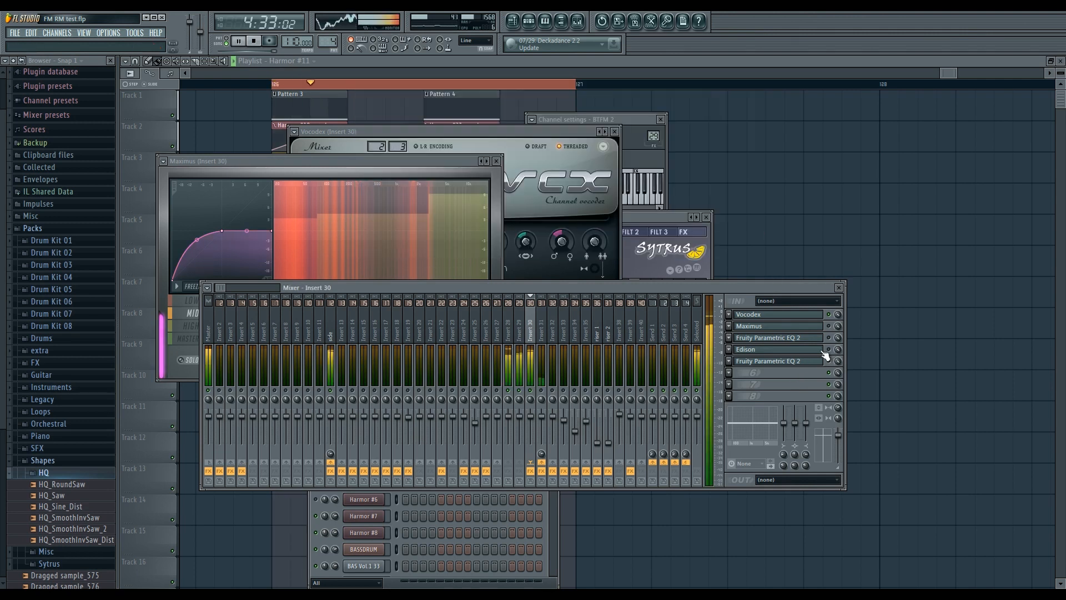
pyautogui.press('space')
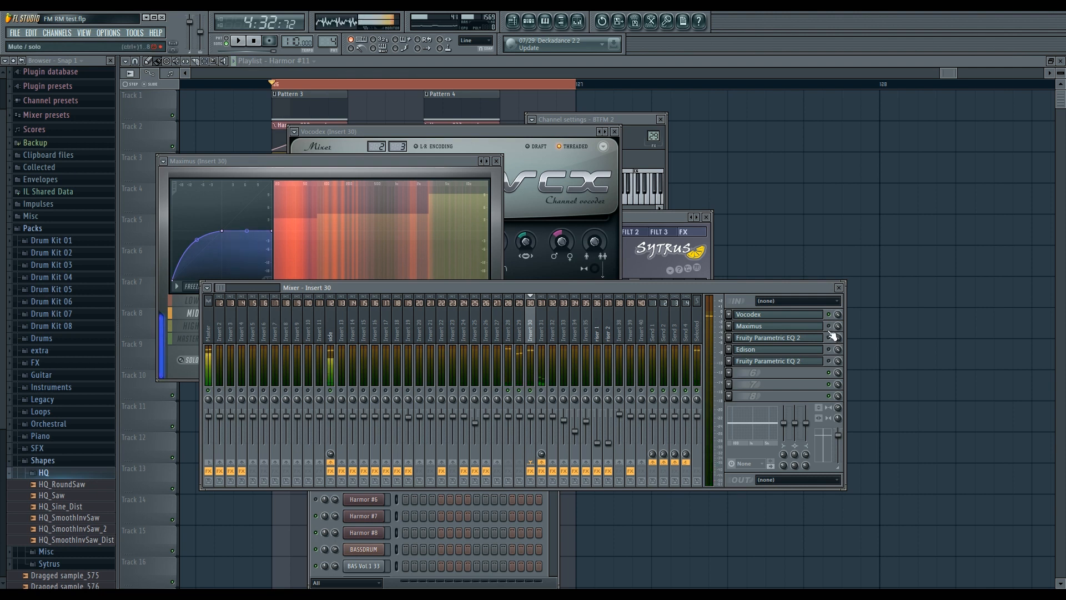
# Show the HIGH band of Maximus and switch its display from bands to monitor during playback.
pyautogui.press('space')
pyautogui.moveTo(451, 164); pyautogui.dragTo(505, 153)
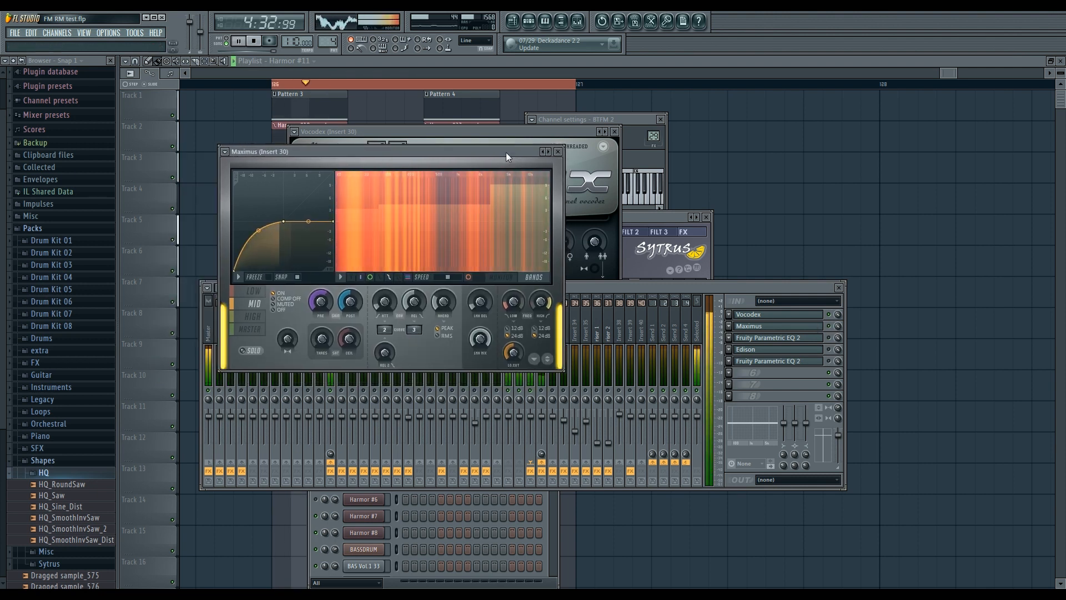
pyautogui.click(252, 316)
pyautogui.click(511, 279)
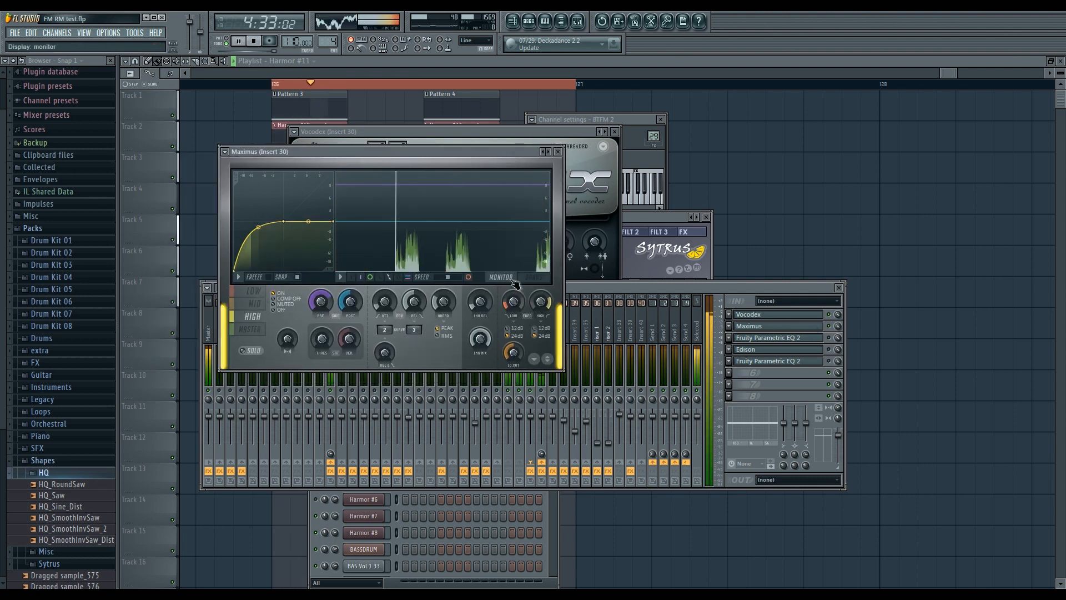
pyautogui.press('space')
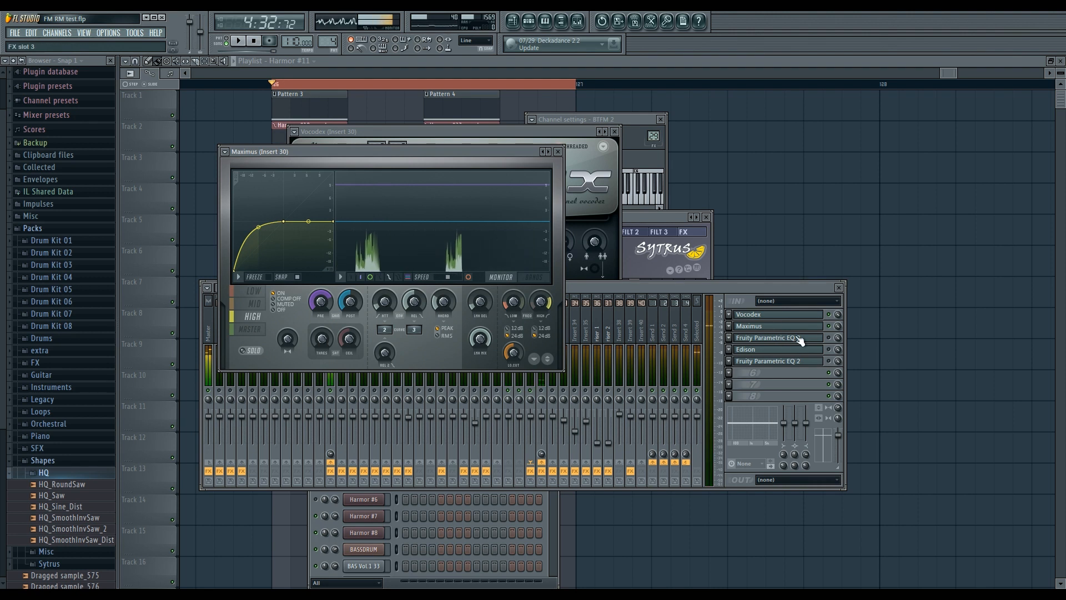
# Open the Fruity Parametric EQ 2 in Insert 30's third effect slot and audition it with short playbacks.
pyautogui.click(829, 338)
pyautogui.press('space')
pyautogui.click(819, 339)
pyautogui.click(819, 339)
pyautogui.press('space')
pyautogui.press('space')
pyautogui.click(819, 338)
pyautogui.press('space')
pyautogui.press('space')
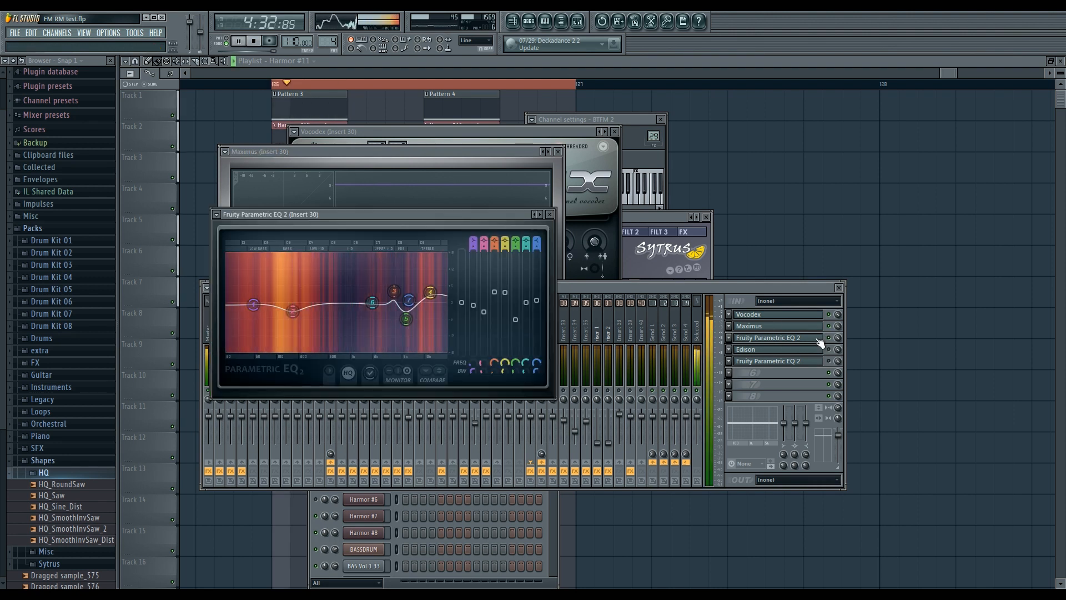
pyautogui.press('space')
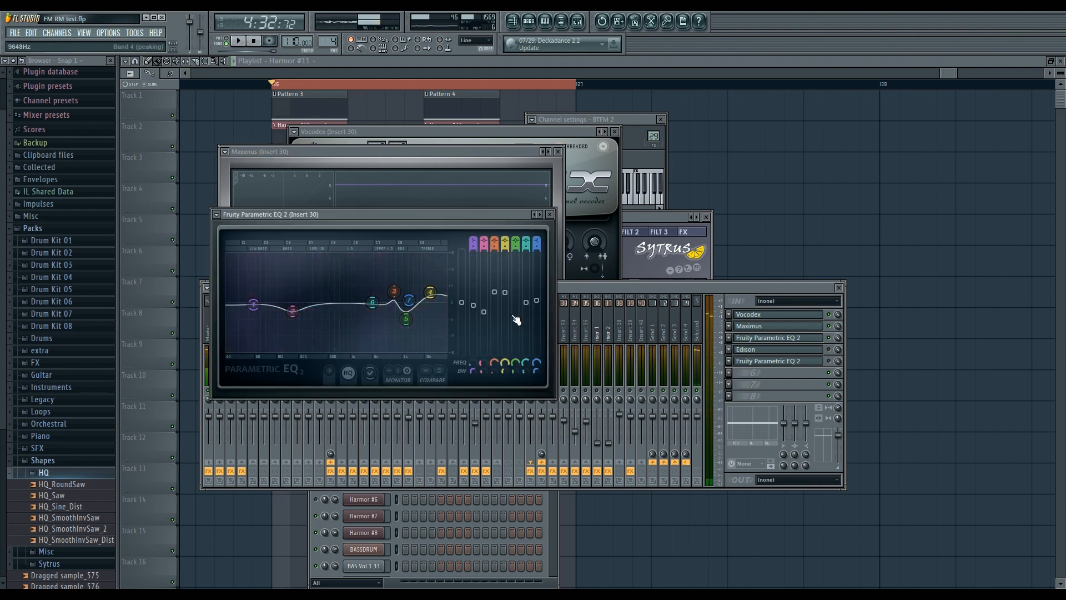
# Compare the curves of the two Fruity Parametric EQ 2 effects on Insert 30, then close both equalizers.
pyautogui.click(828, 362)
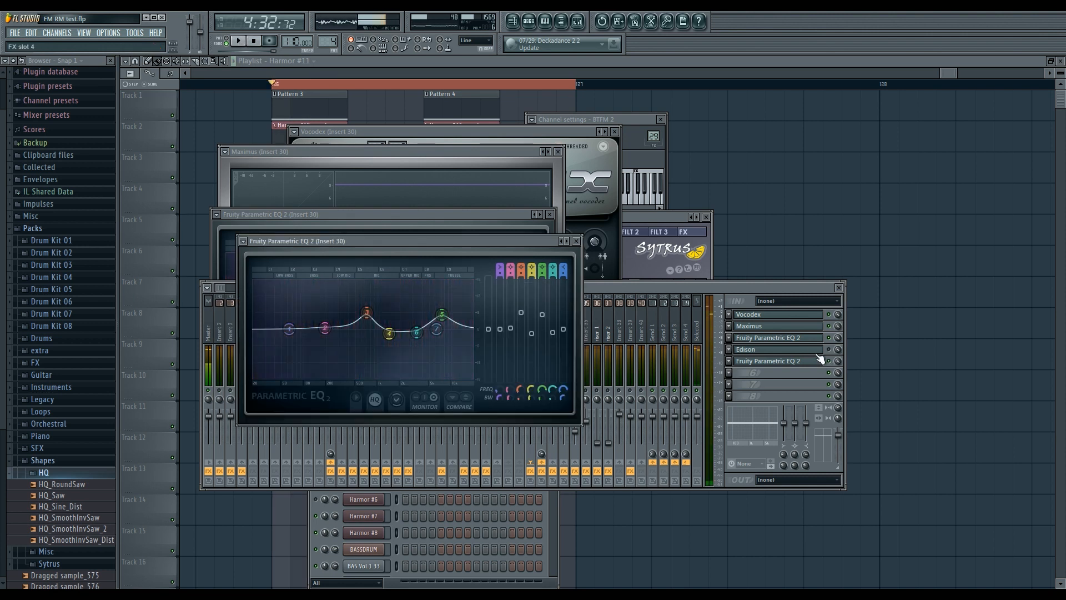
pyautogui.click(819, 338)
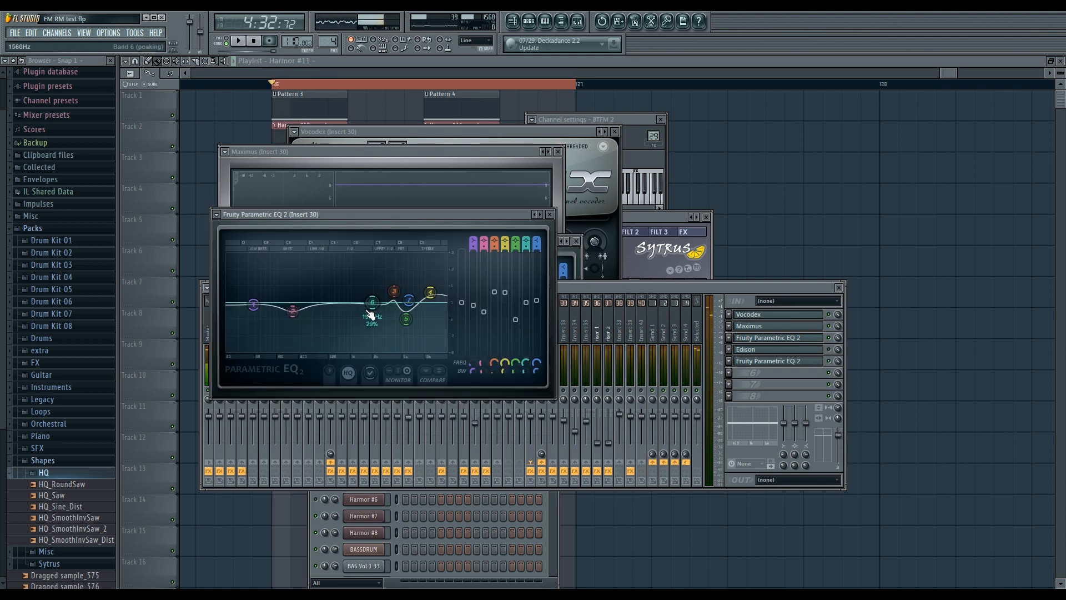
pyautogui.moveTo(372, 303); pyautogui.dragTo(369, 303)
pyautogui.click(765, 361)
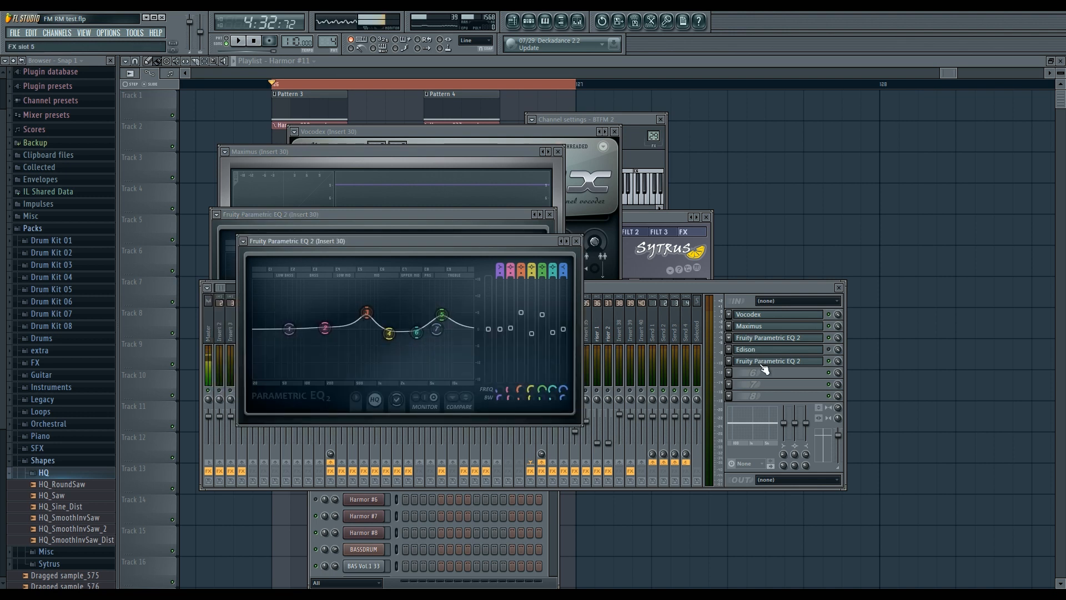
pyautogui.moveTo(535, 247); pyautogui.dragTo(644, 125)
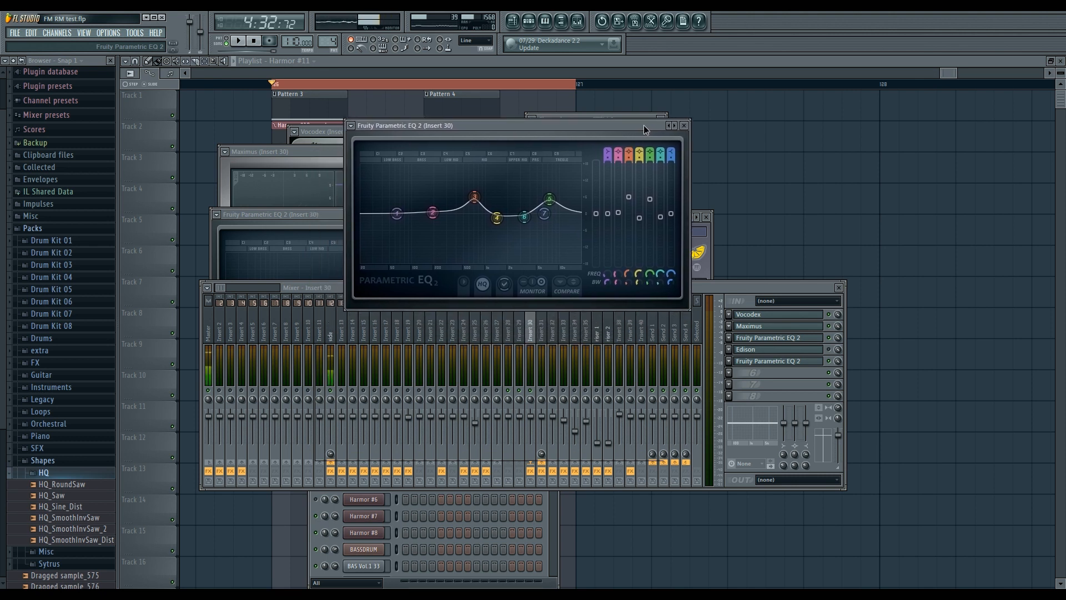
pyautogui.click(683, 125)
pyautogui.click(555, 215)
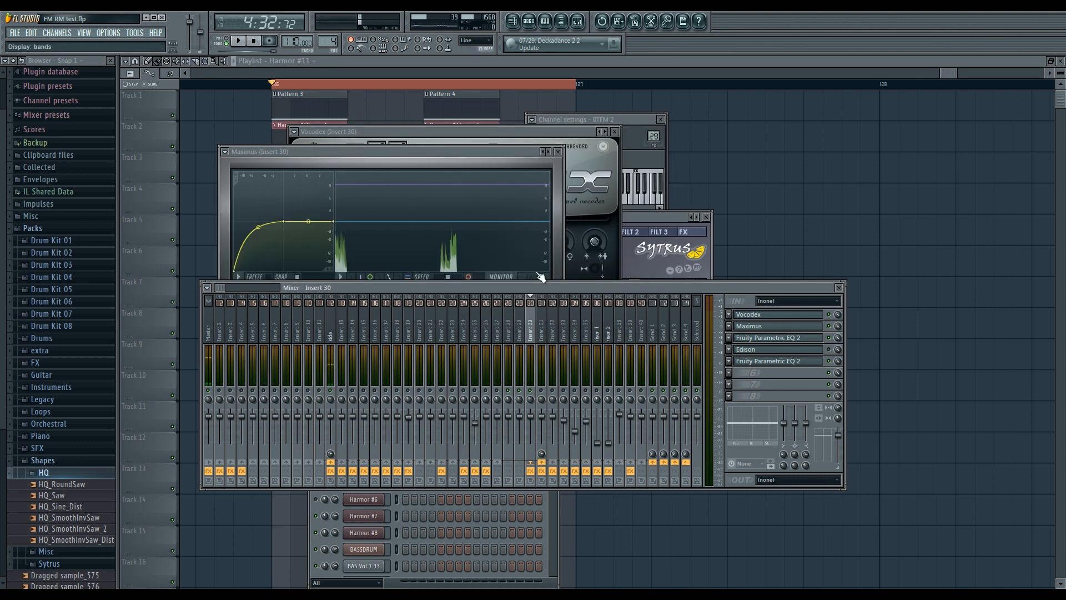
# Inspect the effect chains on the Master, Insert 42 and Insert 43 mixer tracks.
pyautogui.moveTo(217, 290); pyautogui.dragTo(220, 292)
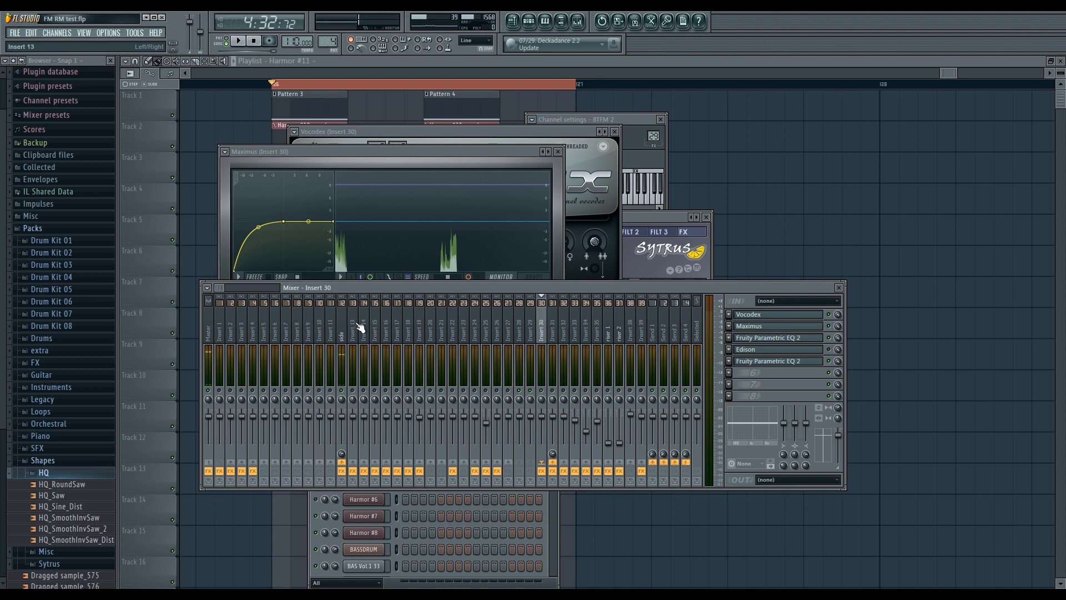
pyautogui.moveTo(221, 288); pyautogui.dragTo(221, 290)
pyautogui.click(210, 316)
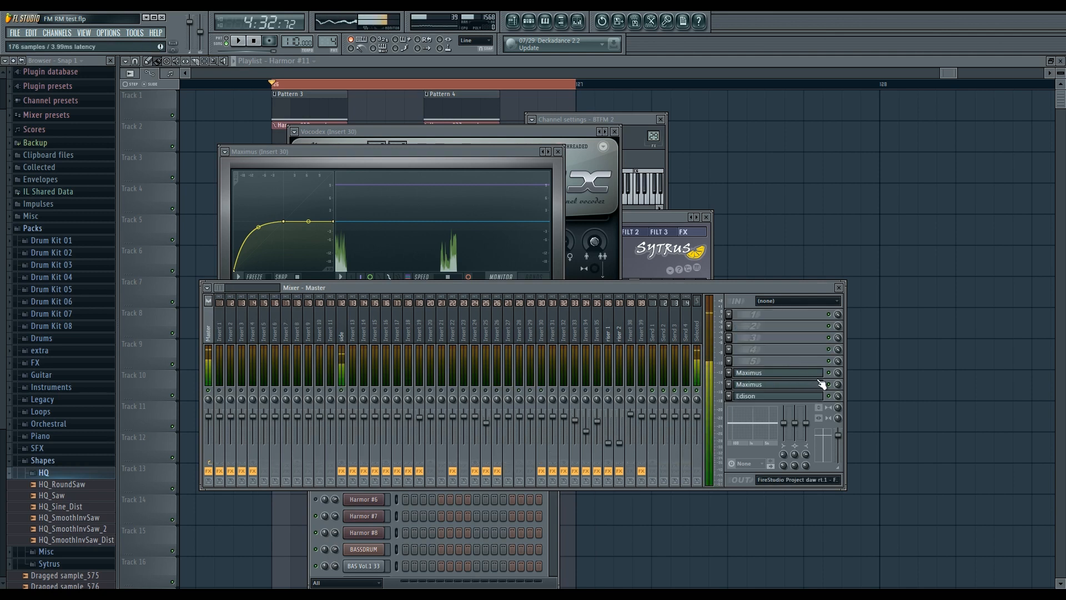
pyautogui.moveTo(220, 290); pyautogui.dragTo(228, 289)
pyautogui.click(552, 327)
pyautogui.click(563, 330)
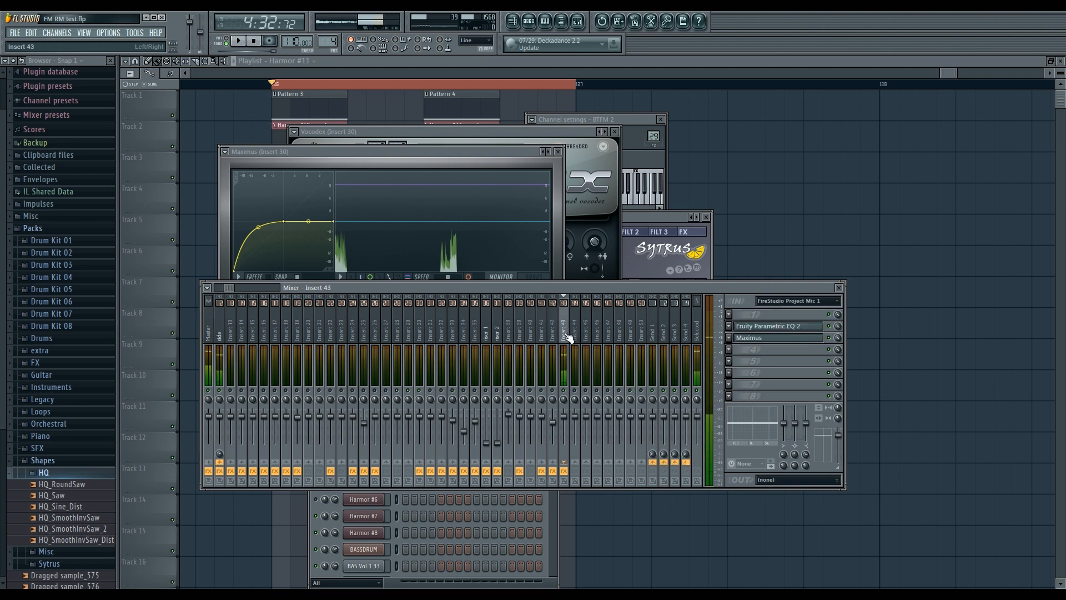
# Inspect the reverb effects chain on Insert 31 and audition the track.
pyautogui.click(497, 329)
pyautogui.click(420, 330)
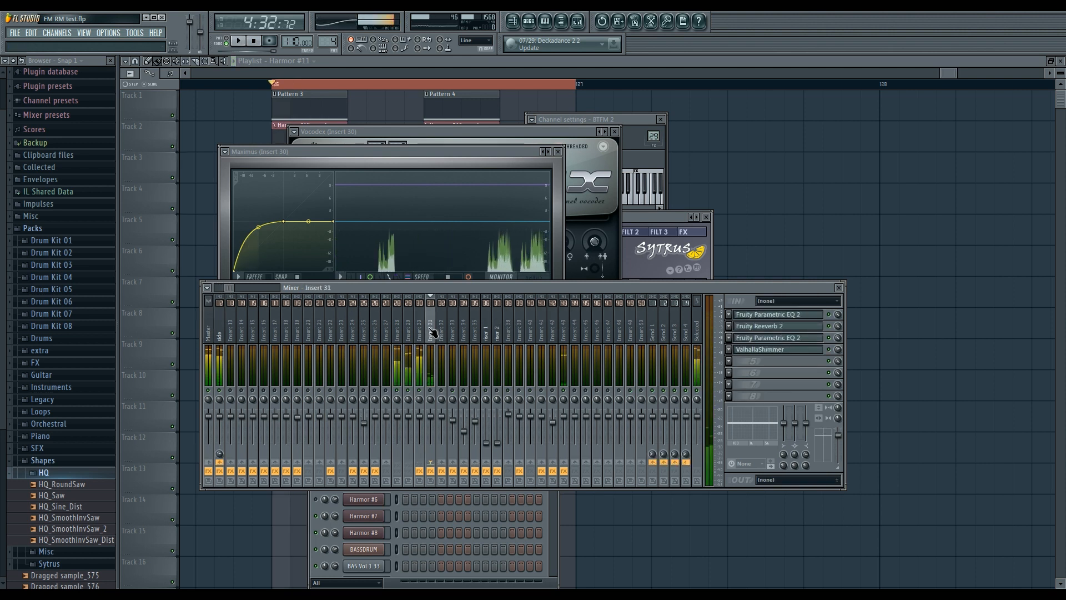
pyautogui.click(432, 334)
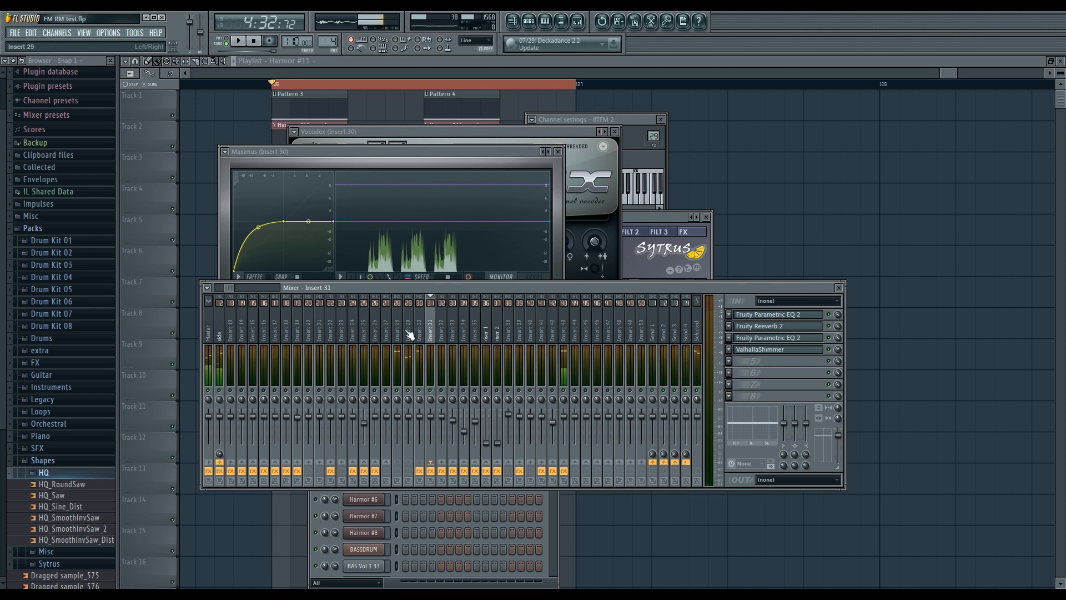
pyautogui.press('space')
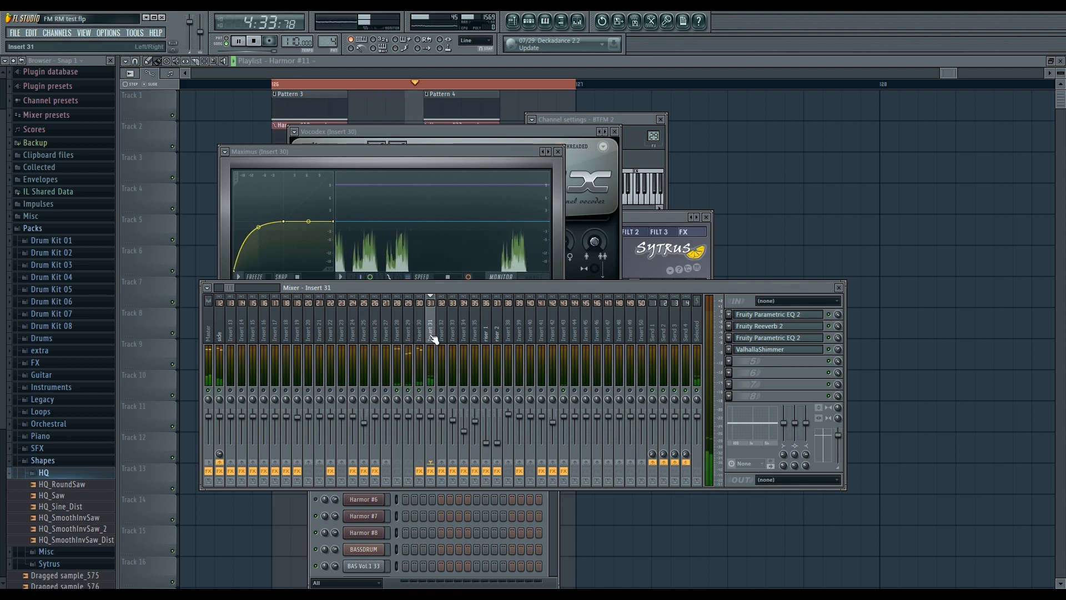
pyautogui.press('space')
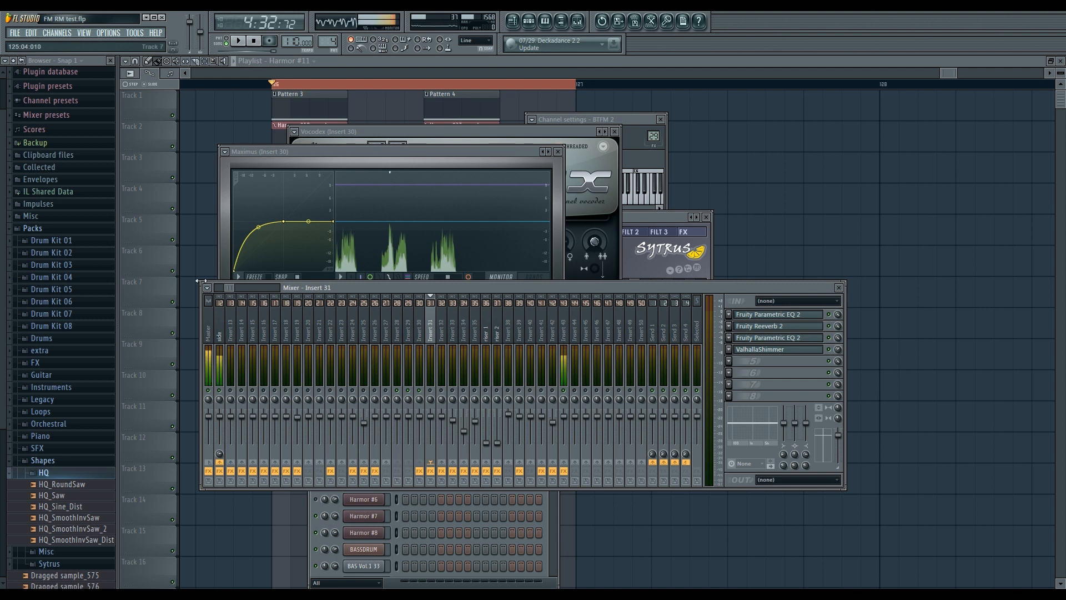
pyautogui.moveTo(230, 288); pyautogui.dragTo(221, 290)
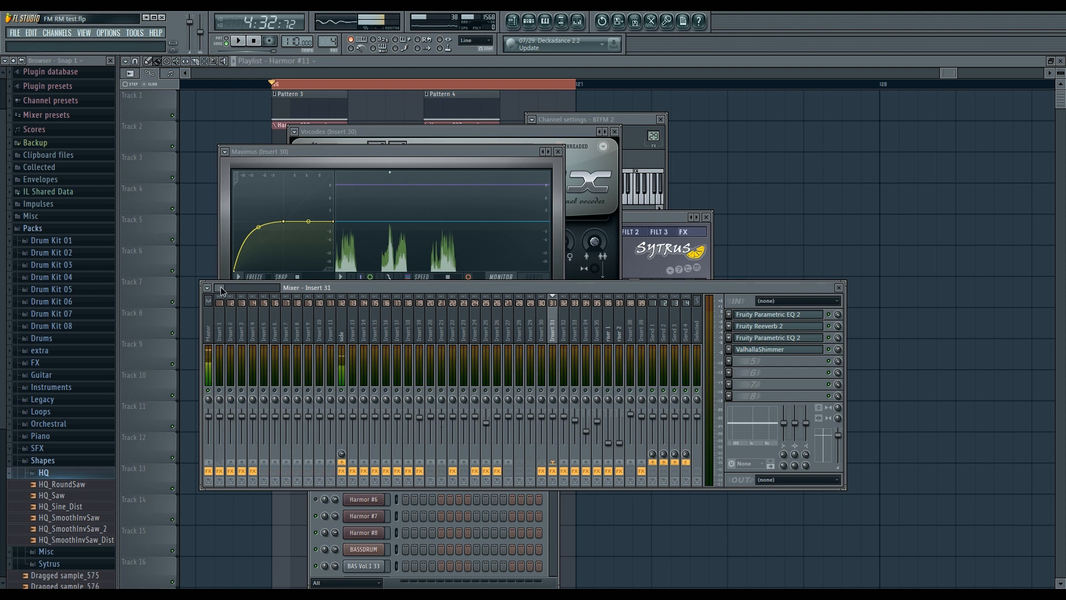
# Clear the open windows and examine the full playlist arrangement, returning to the clips at bar 126.
pyautogui.press('F12')
pyautogui.scroll(-6, 546, 349)
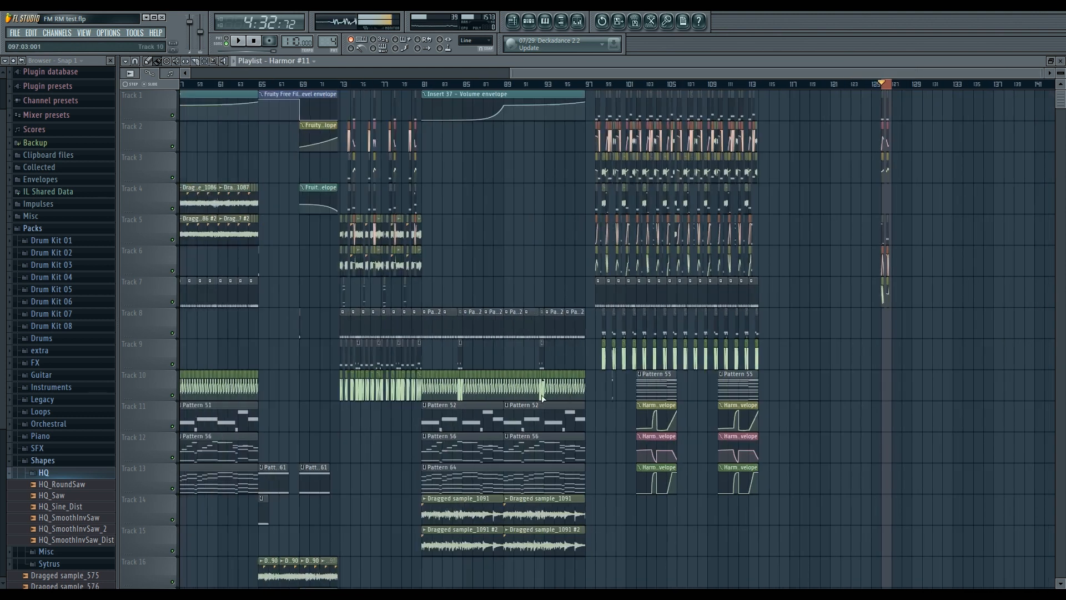
pyautogui.scroll(-3, 543, 397)
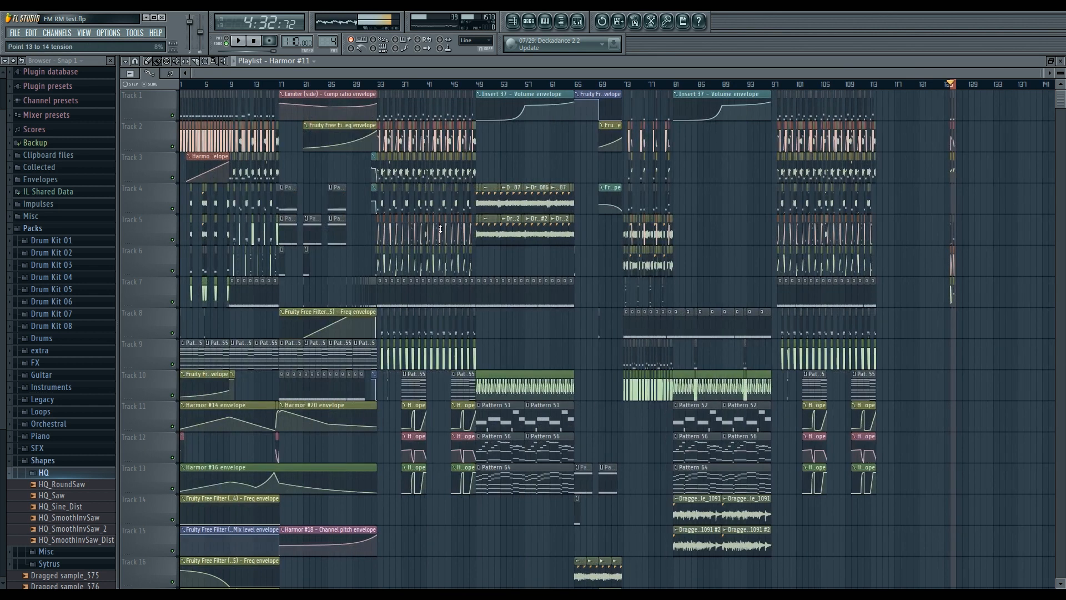
pyautogui.scroll(10, 441, 229)
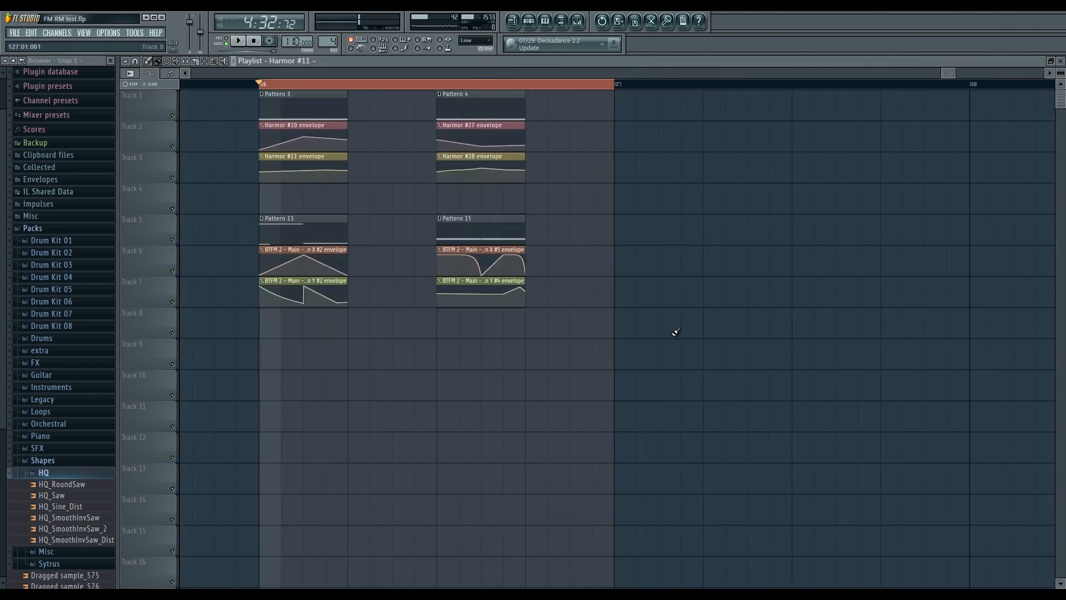
pyautogui.moveTo(612, 363); pyautogui.dragTo(689, 383)
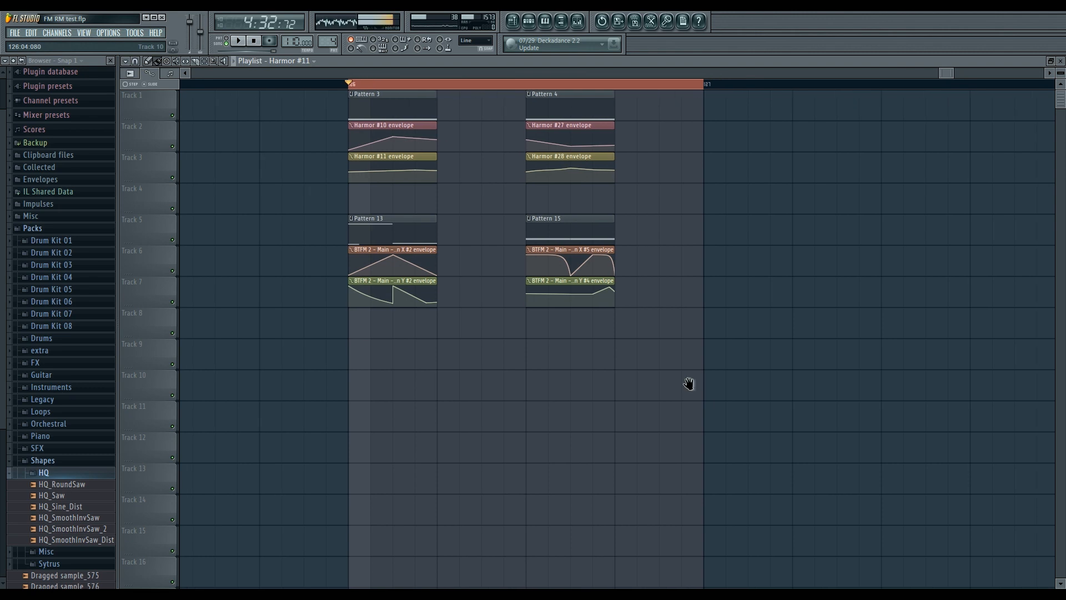
pyautogui.scroll(-10, 689, 383)
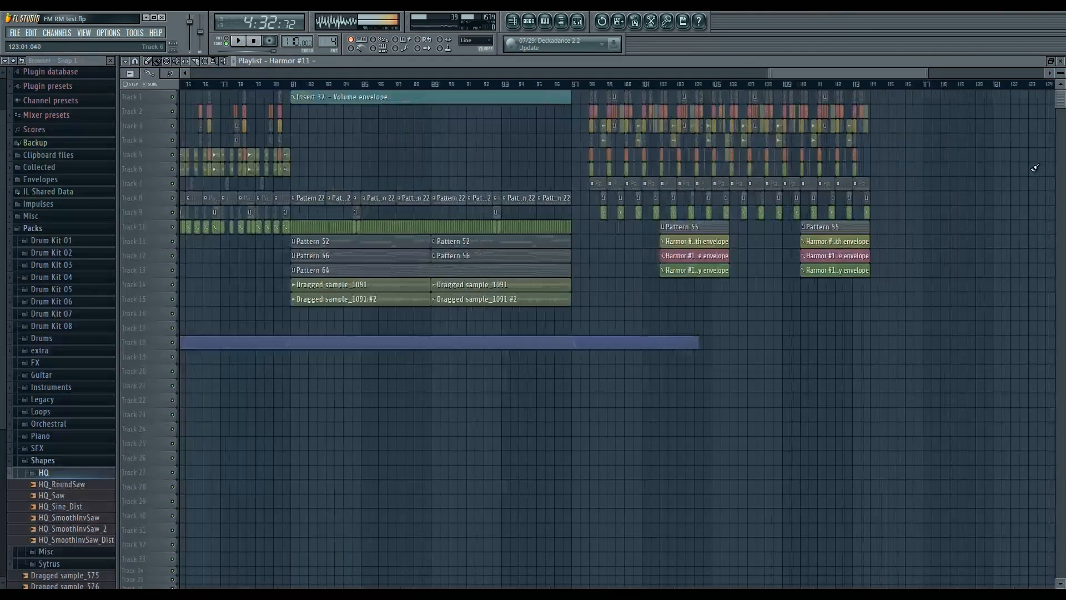
pyautogui.scroll(7, 1034, 168)
pyautogui.moveTo(949, 188); pyautogui.dragTo(739, 238)
pyautogui.scroll(3, 739, 237)
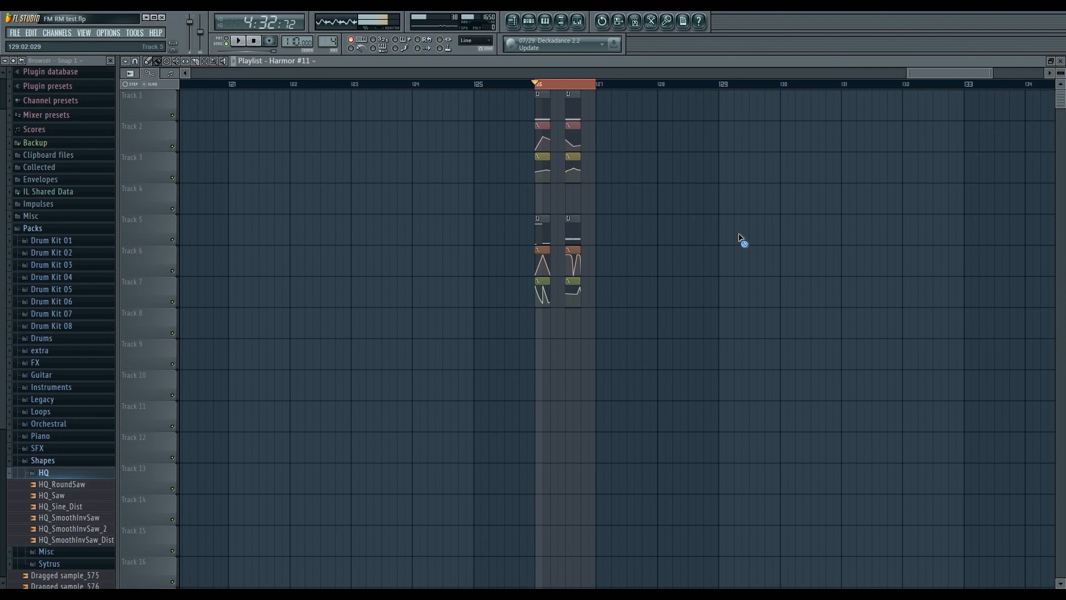
pyautogui.scroll(3, 605, 295)
# Open the BTFM 2 channel's Sytrus from the channel list and place its window beside the list.
pyautogui.press('F6')
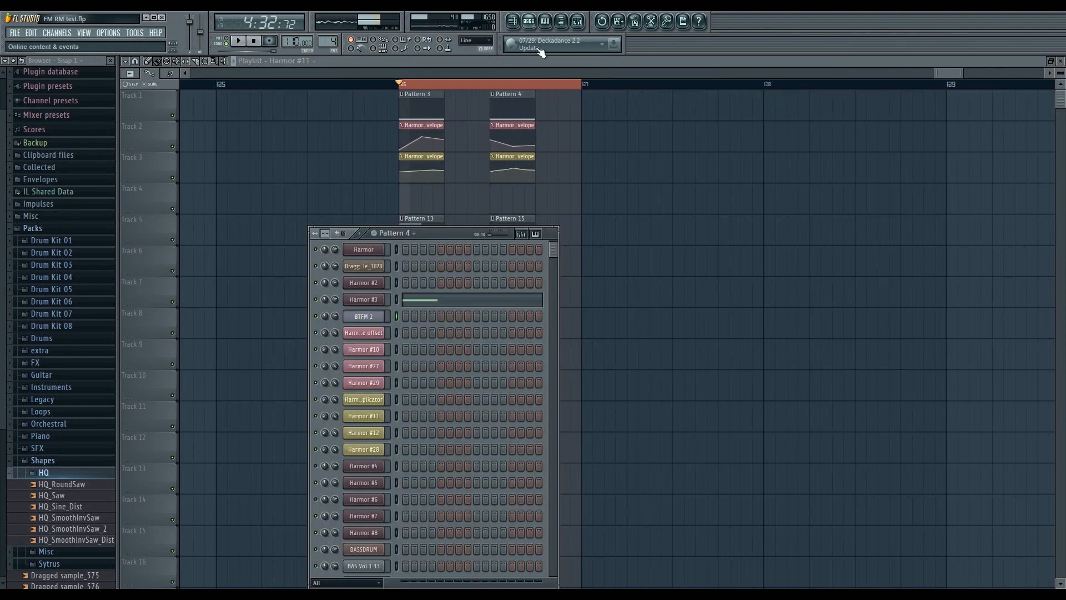
pyautogui.click(362, 322)
pyautogui.moveTo(469, 222); pyautogui.dragTo(419, 162)
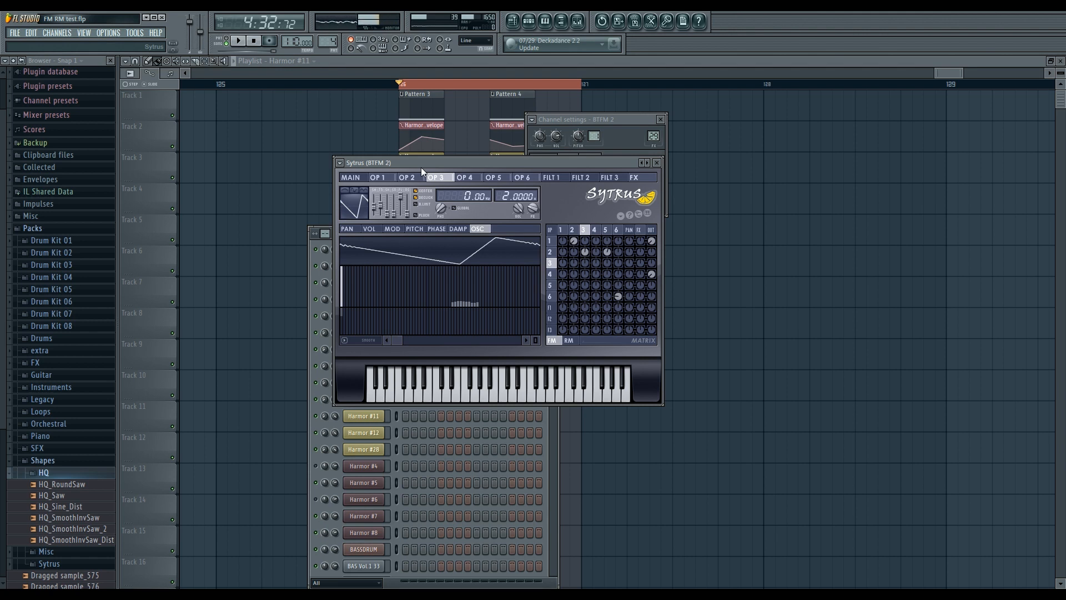
pyautogui.moveTo(414, 159); pyautogui.dragTo(669, 258)
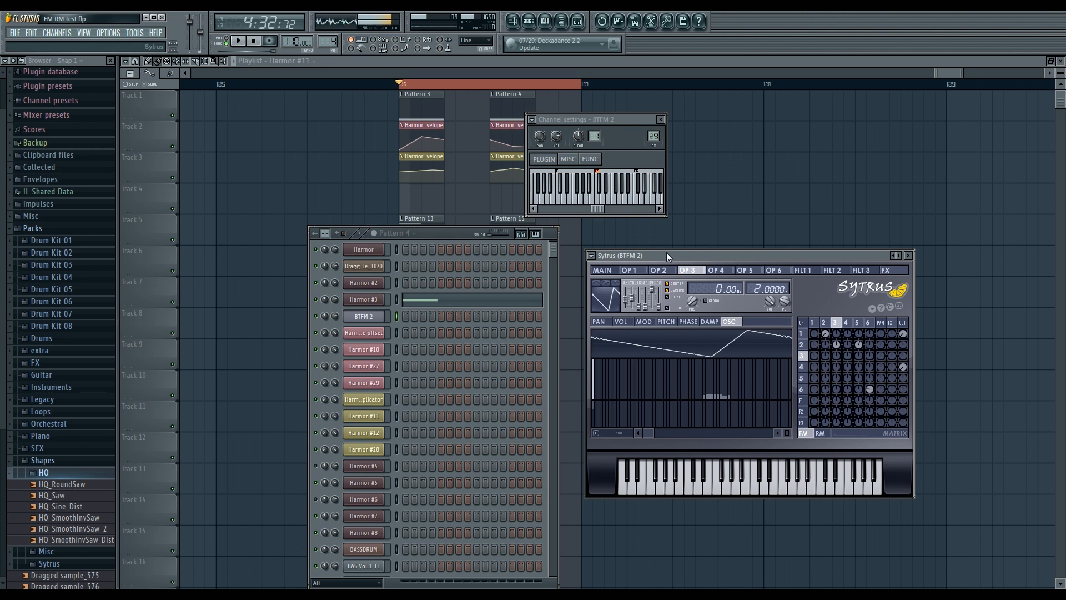
# Check the mixer track targeted by BTFM 2 and the neighbouring Inserts 28 and 30, then close the mixer.
pyautogui.doubleClick(654, 136)
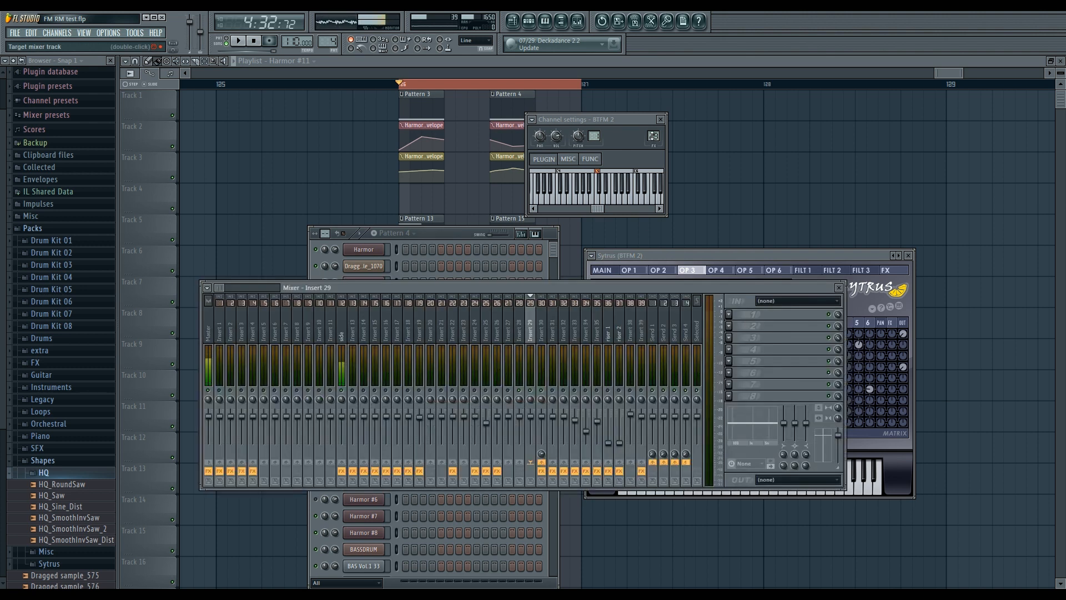
pyautogui.click(541, 344)
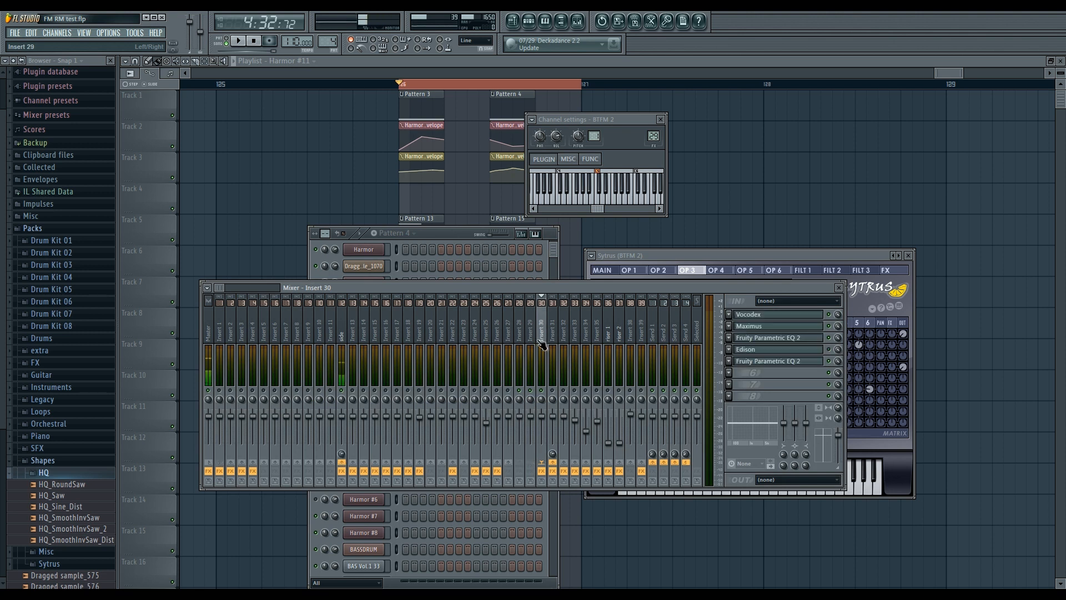
pyautogui.moveTo(538, 340); pyautogui.dragTo(524, 337)
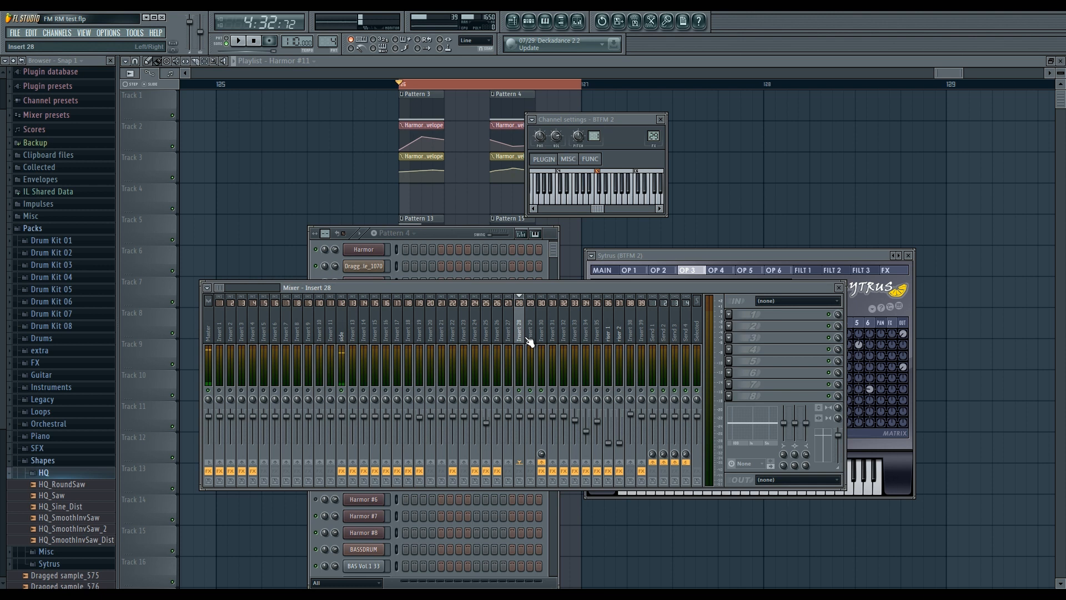
pyautogui.click(840, 288)
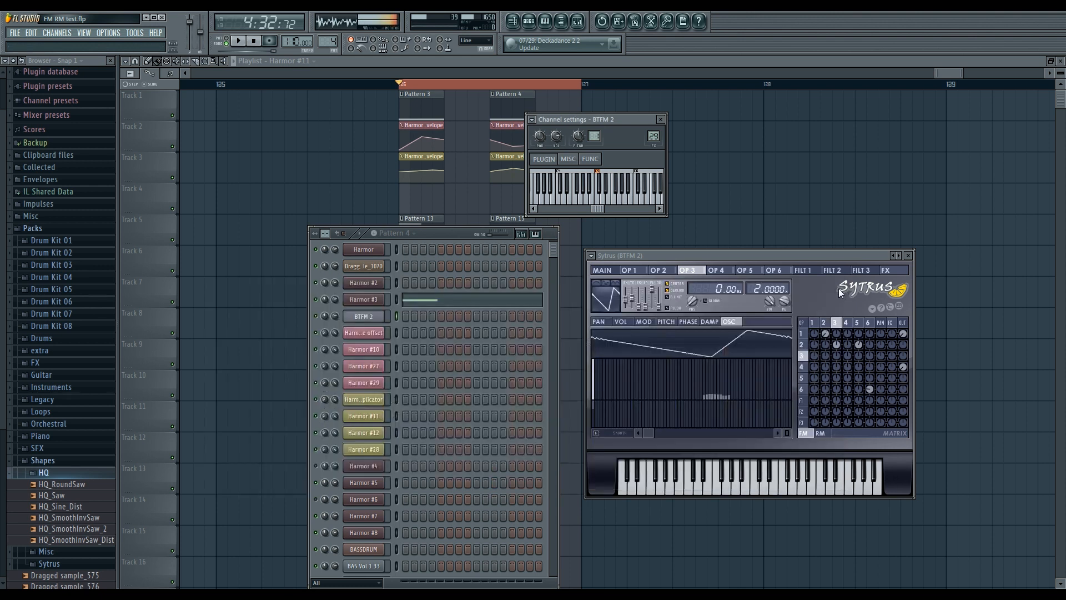